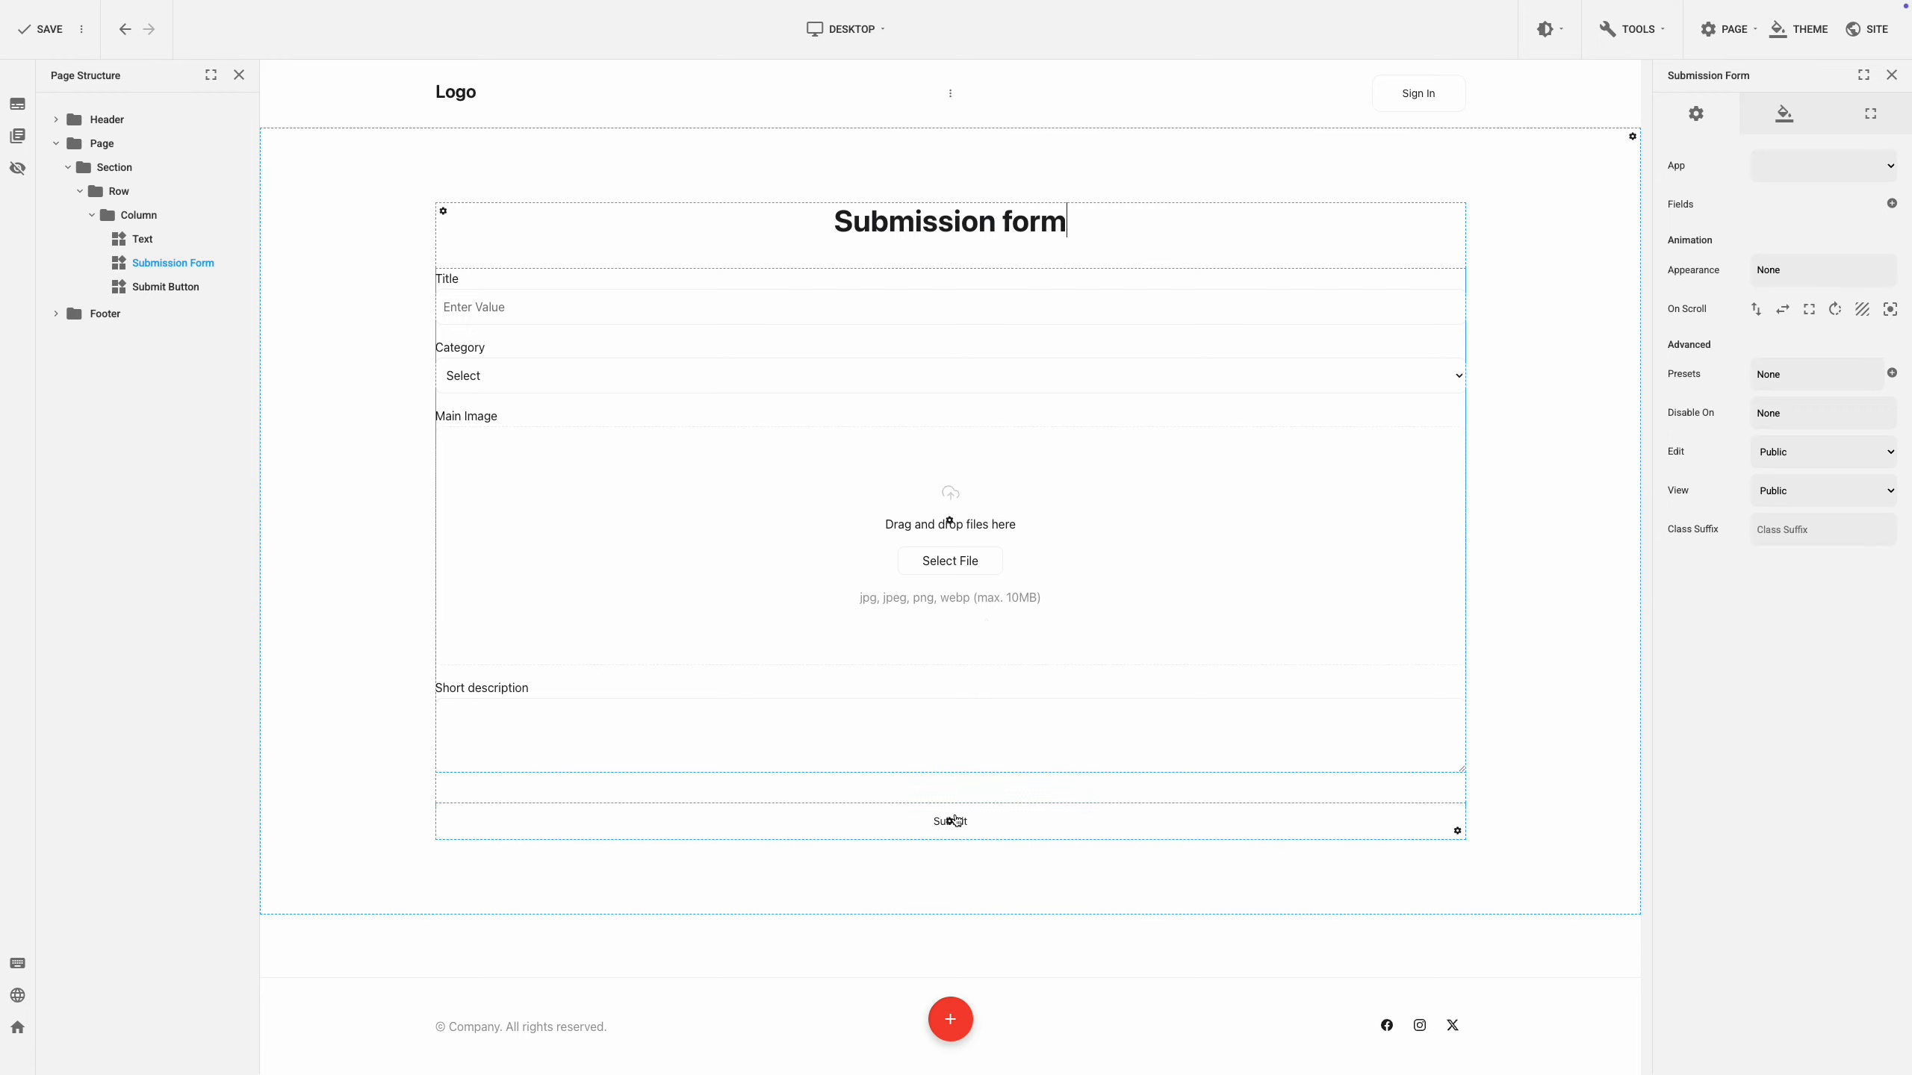
Give the form's row 300 px left and right padding to narrow and centre it.
click(951, 823)
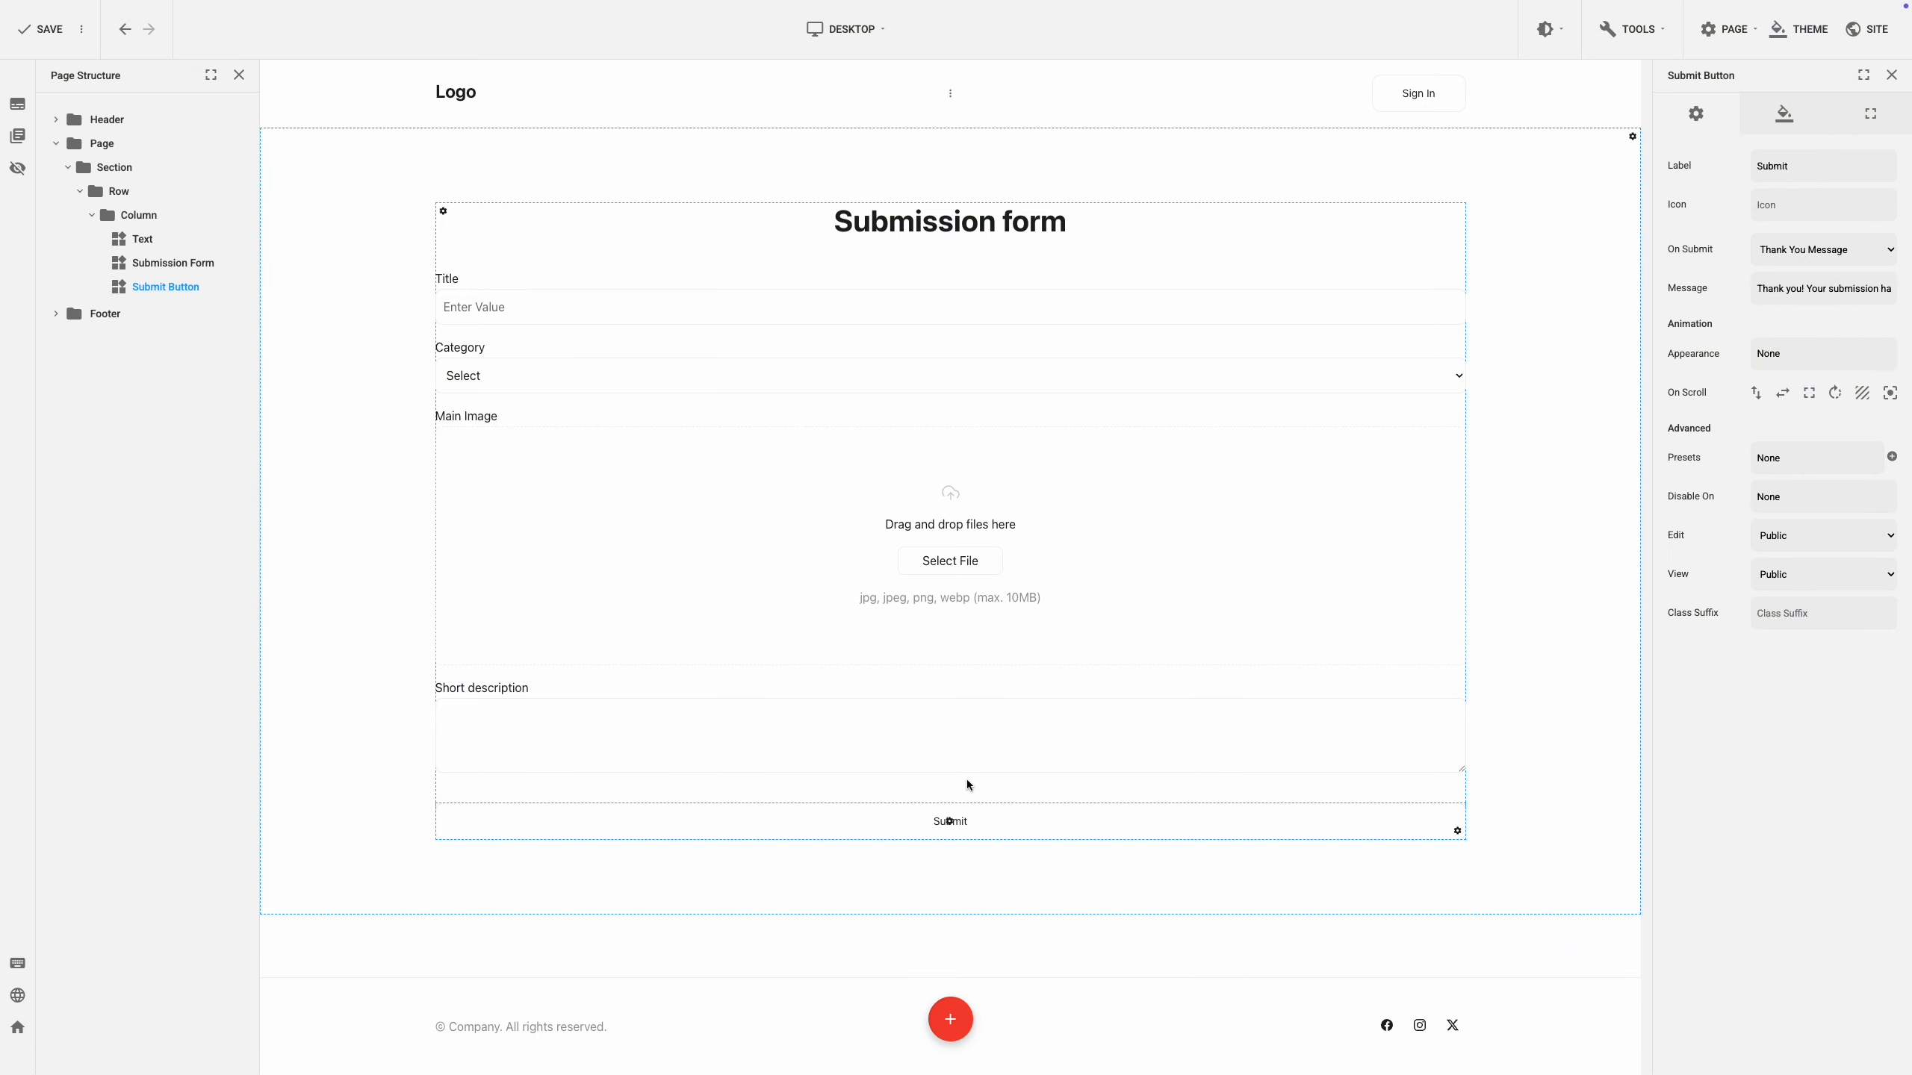
click(444, 211)
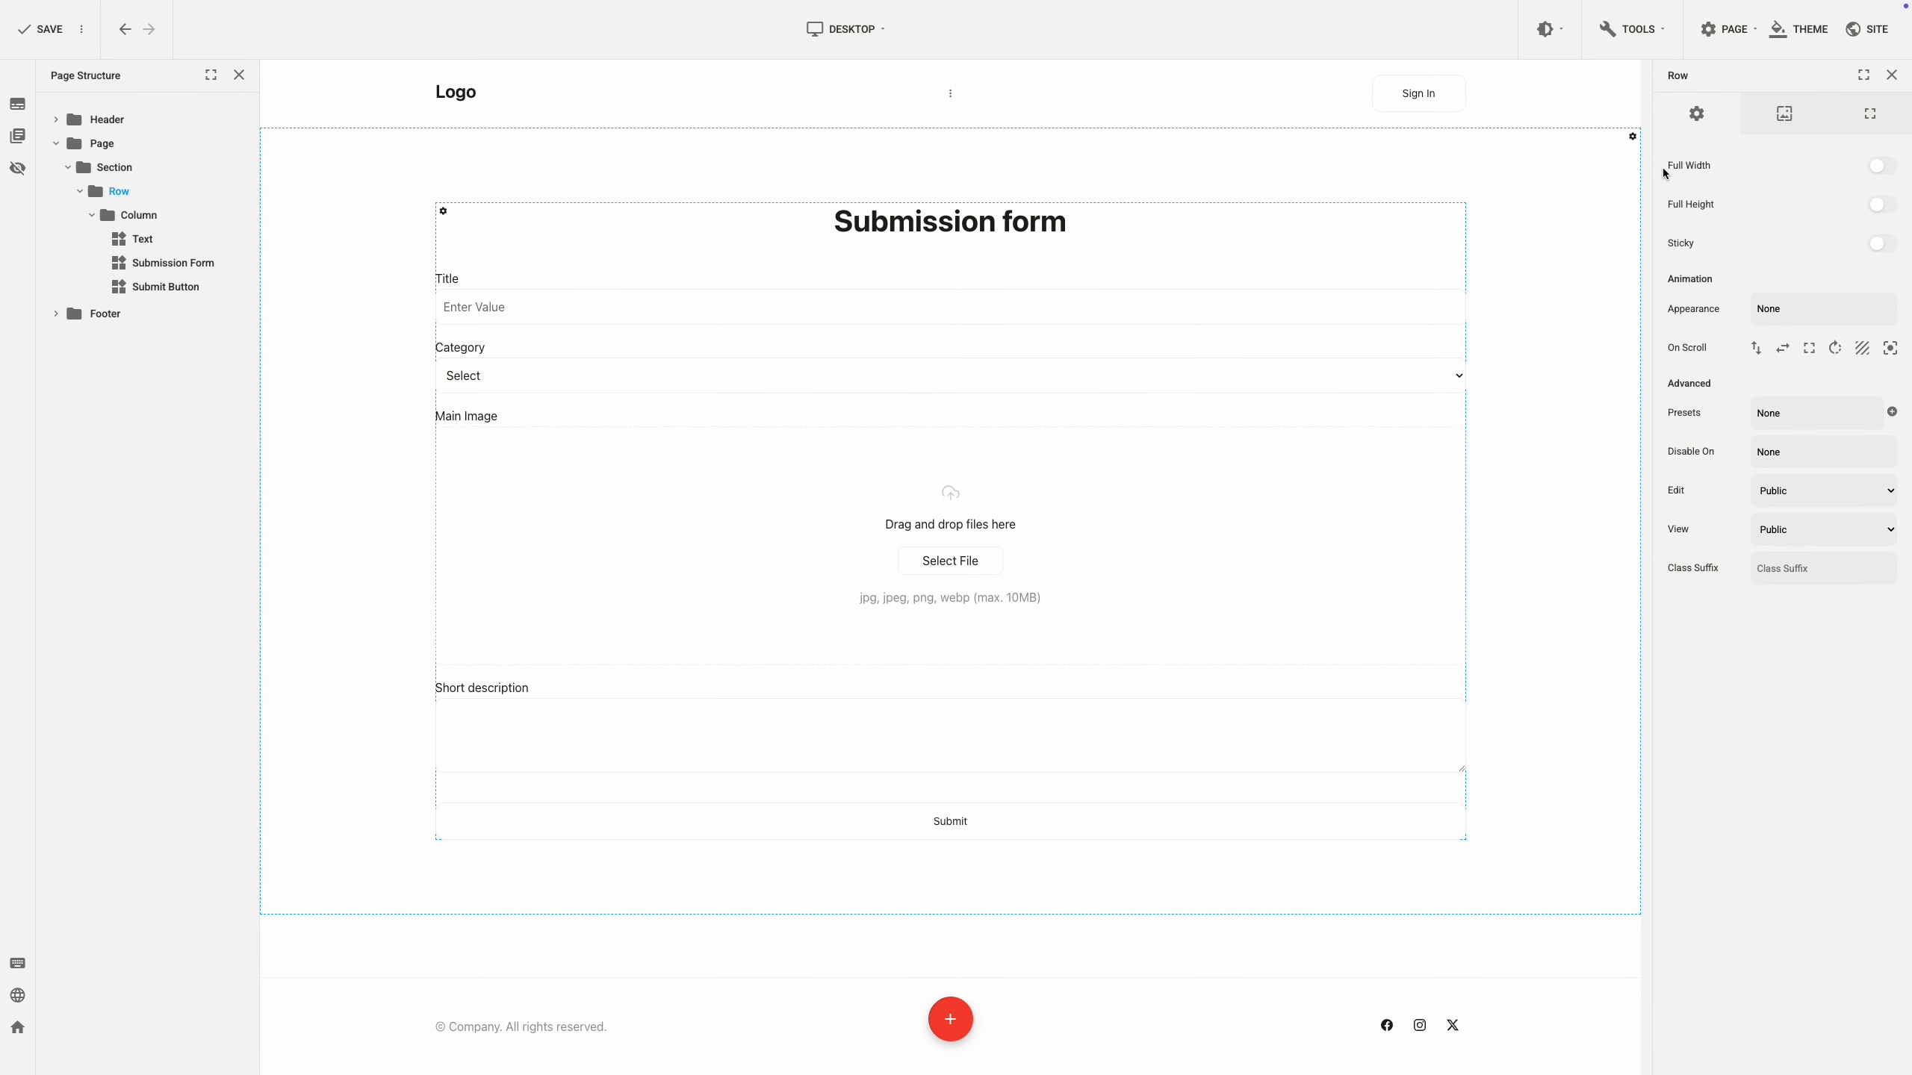
click(1864, 118)
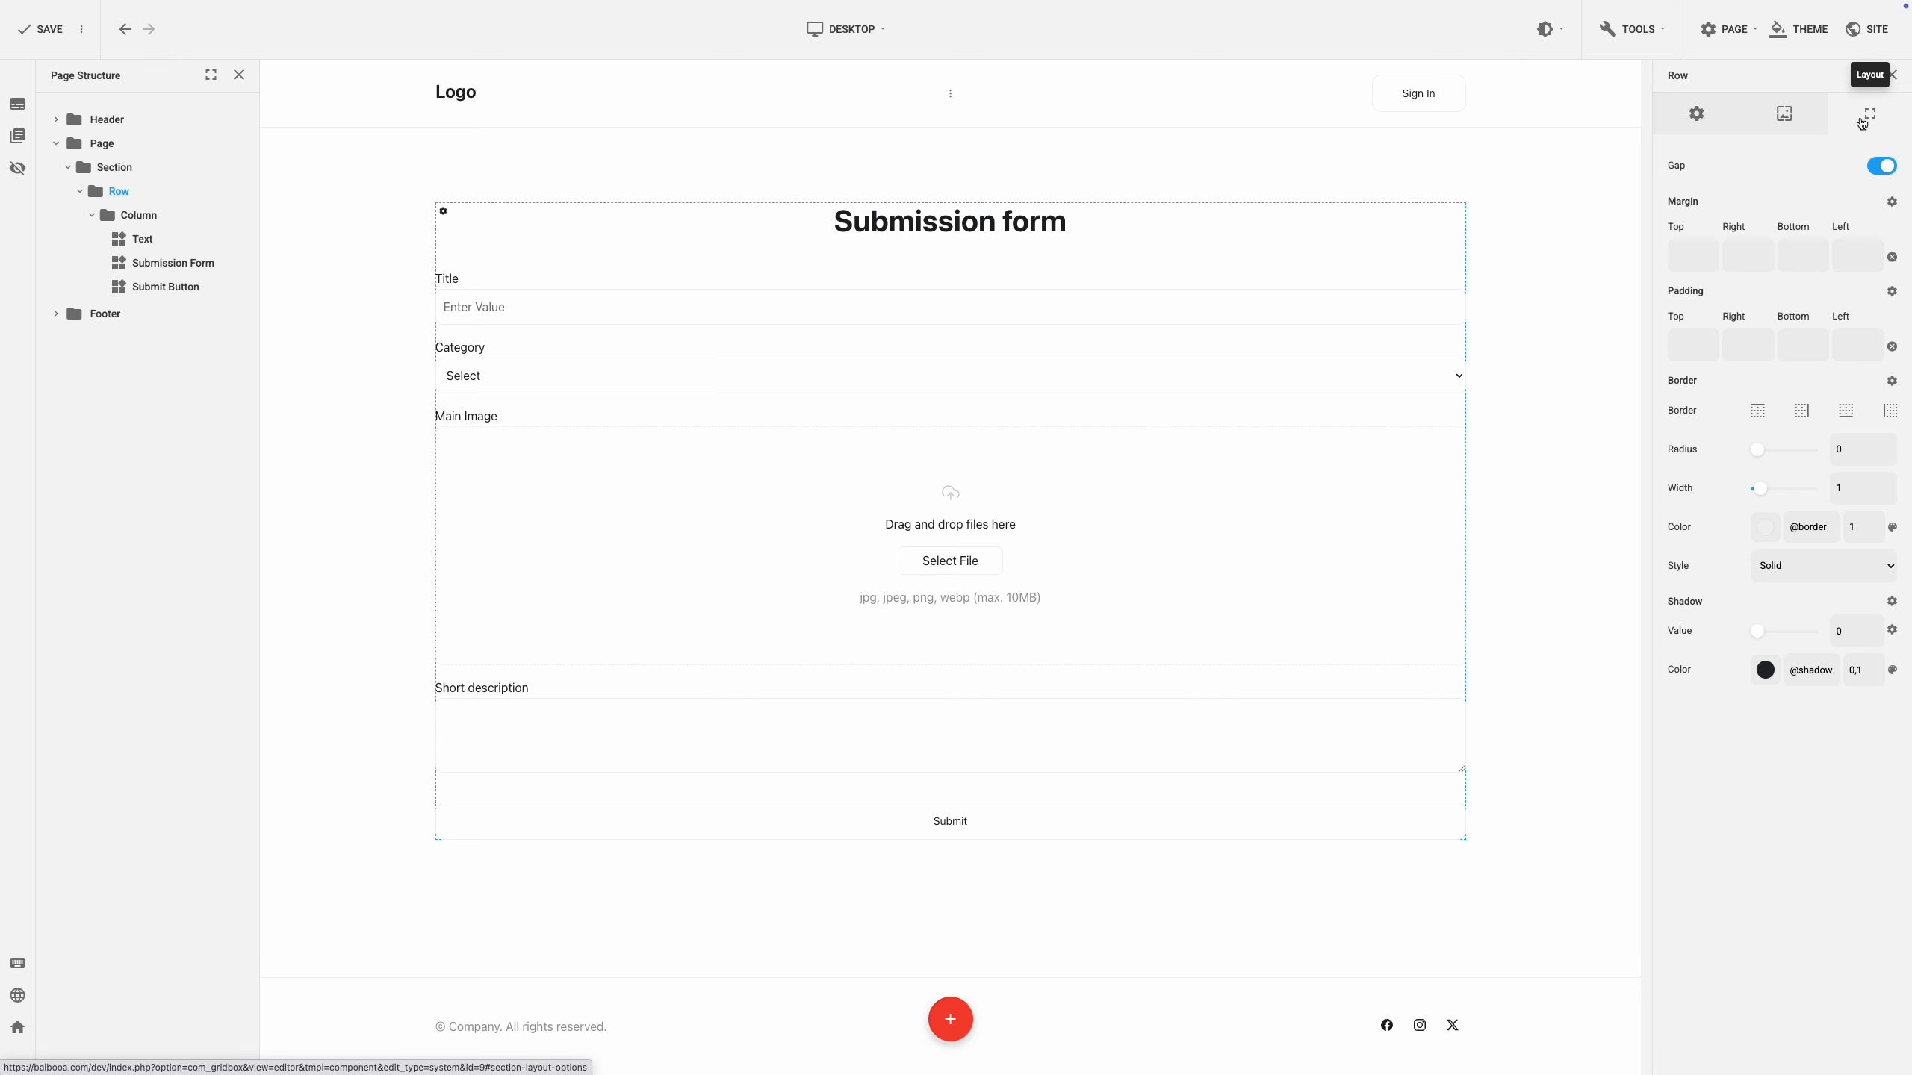
click(1846, 343)
text(300)
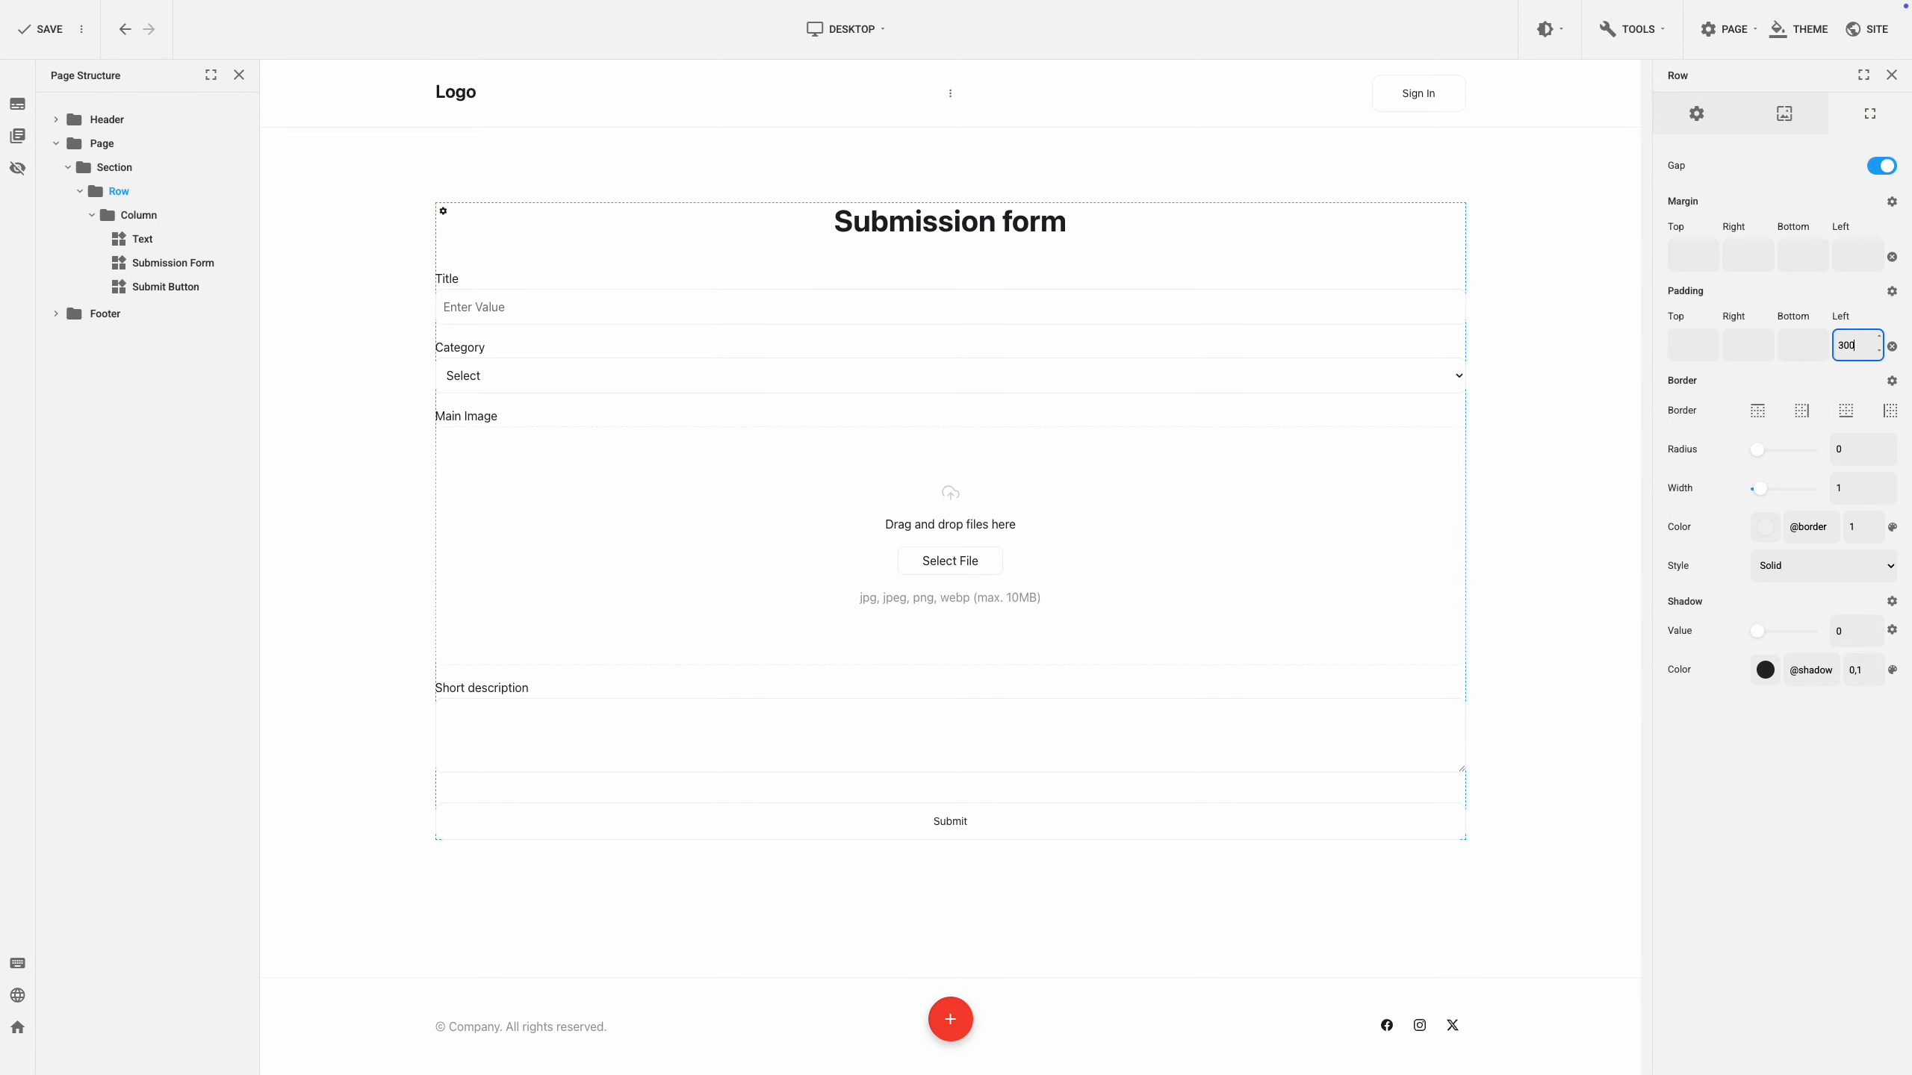
click(1737, 340)
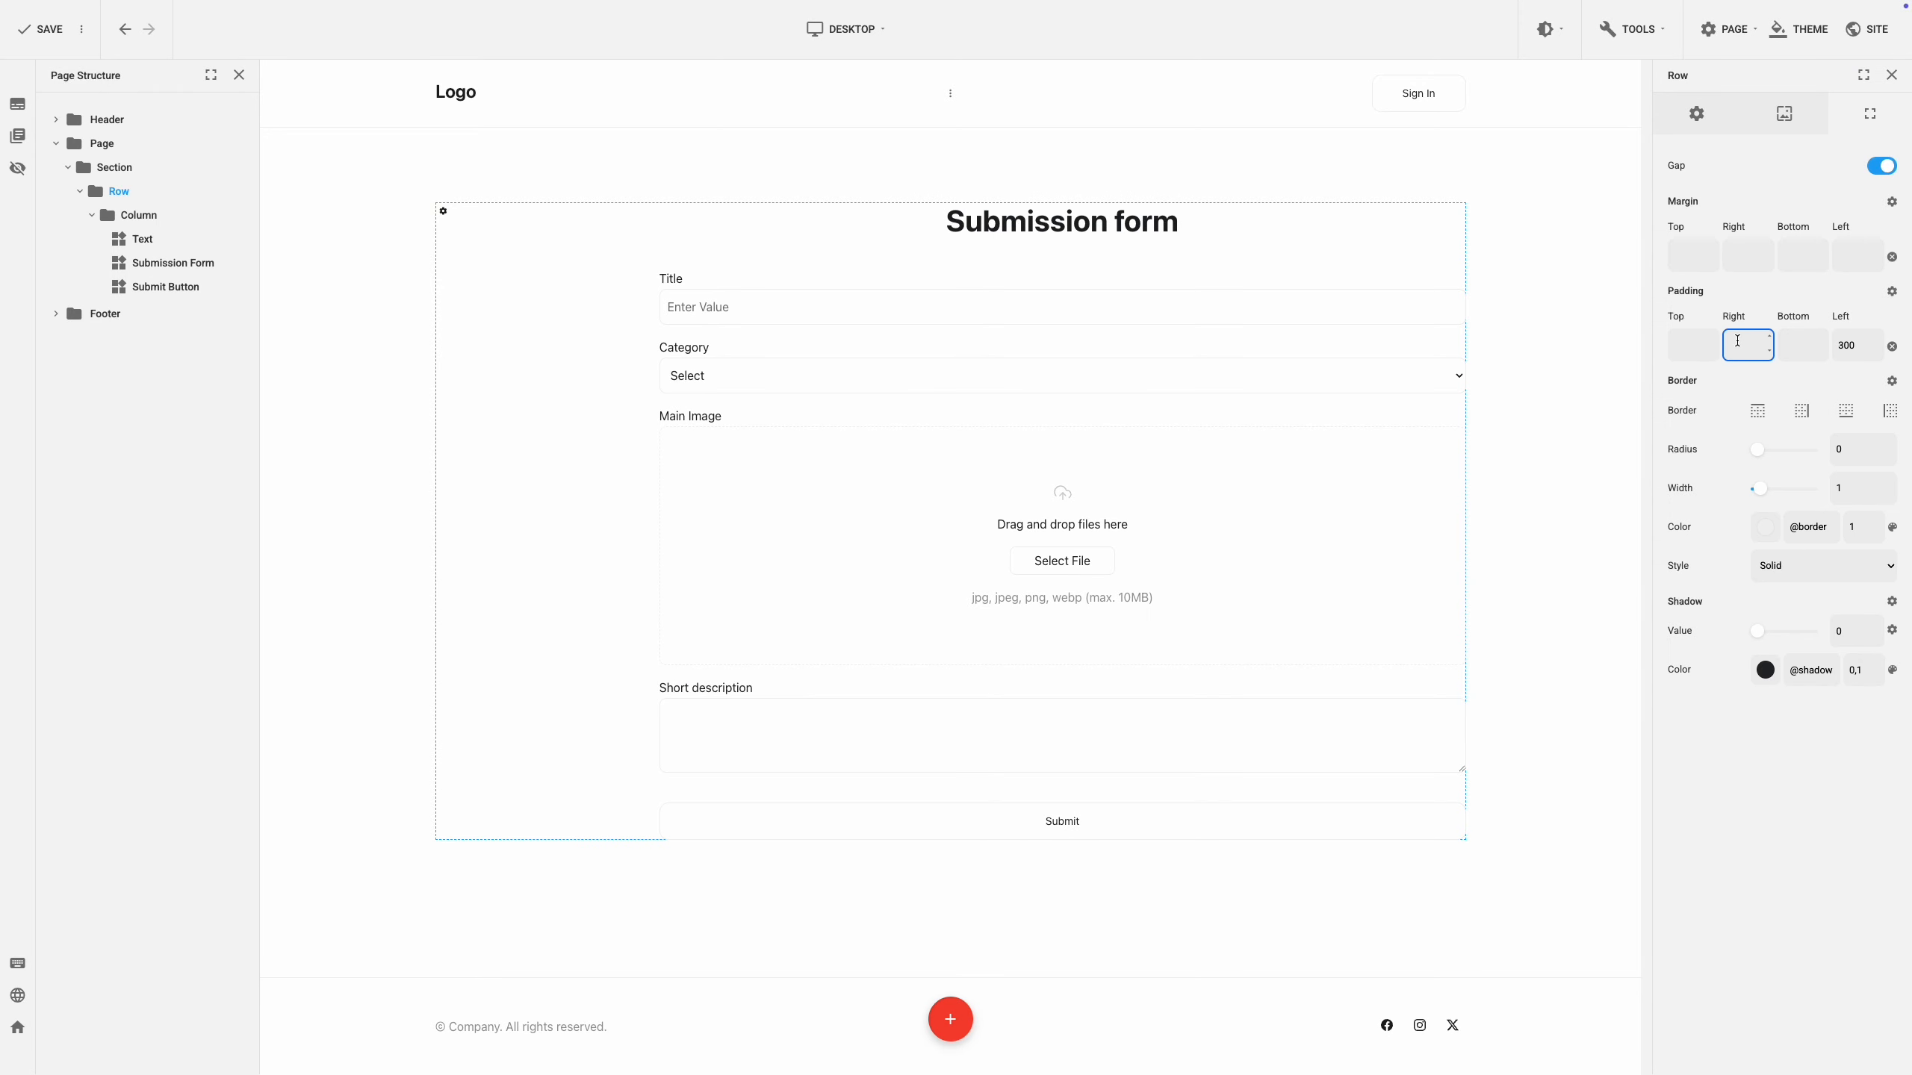
text(300)
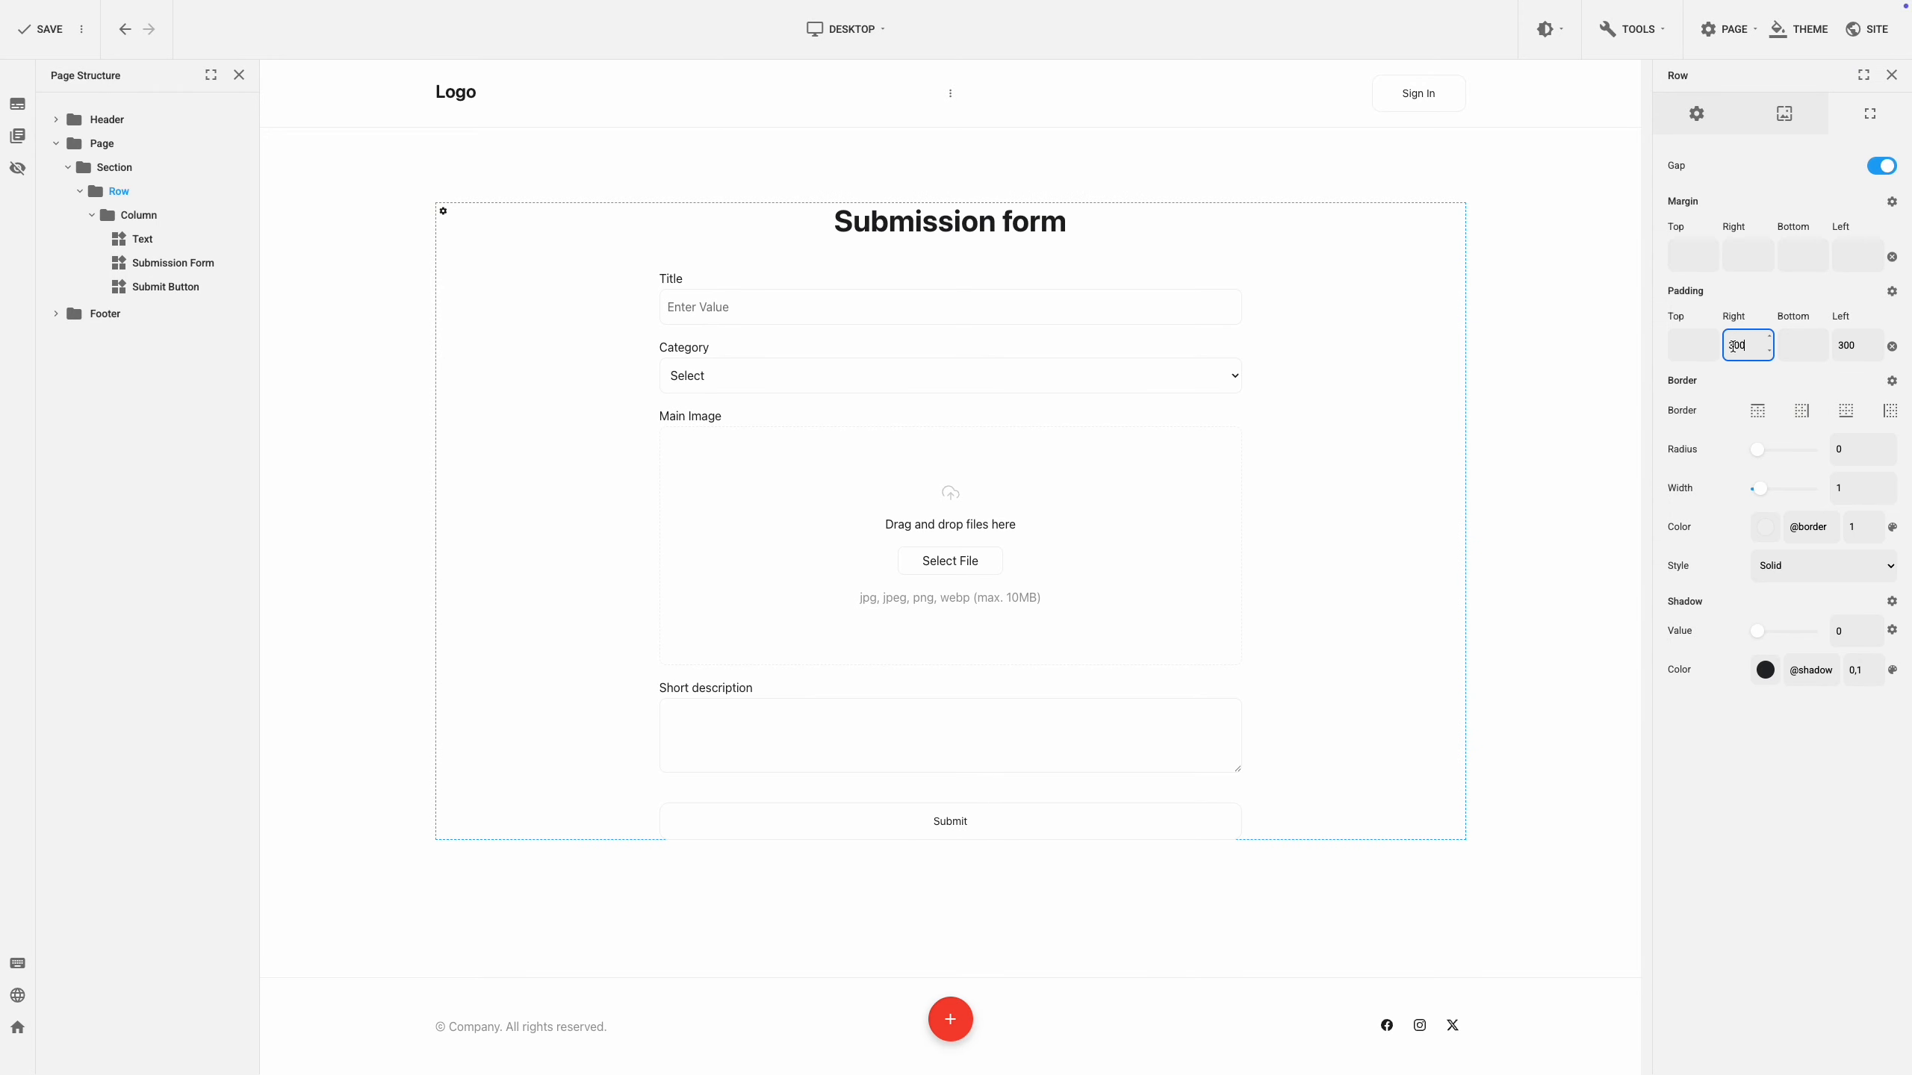
click(1726, 374)
Change the form heading text to 'Submit Your Event'.
click(1013, 226)
triple_click(1016, 227)
text(Submit Your Event)
click(1027, 187)
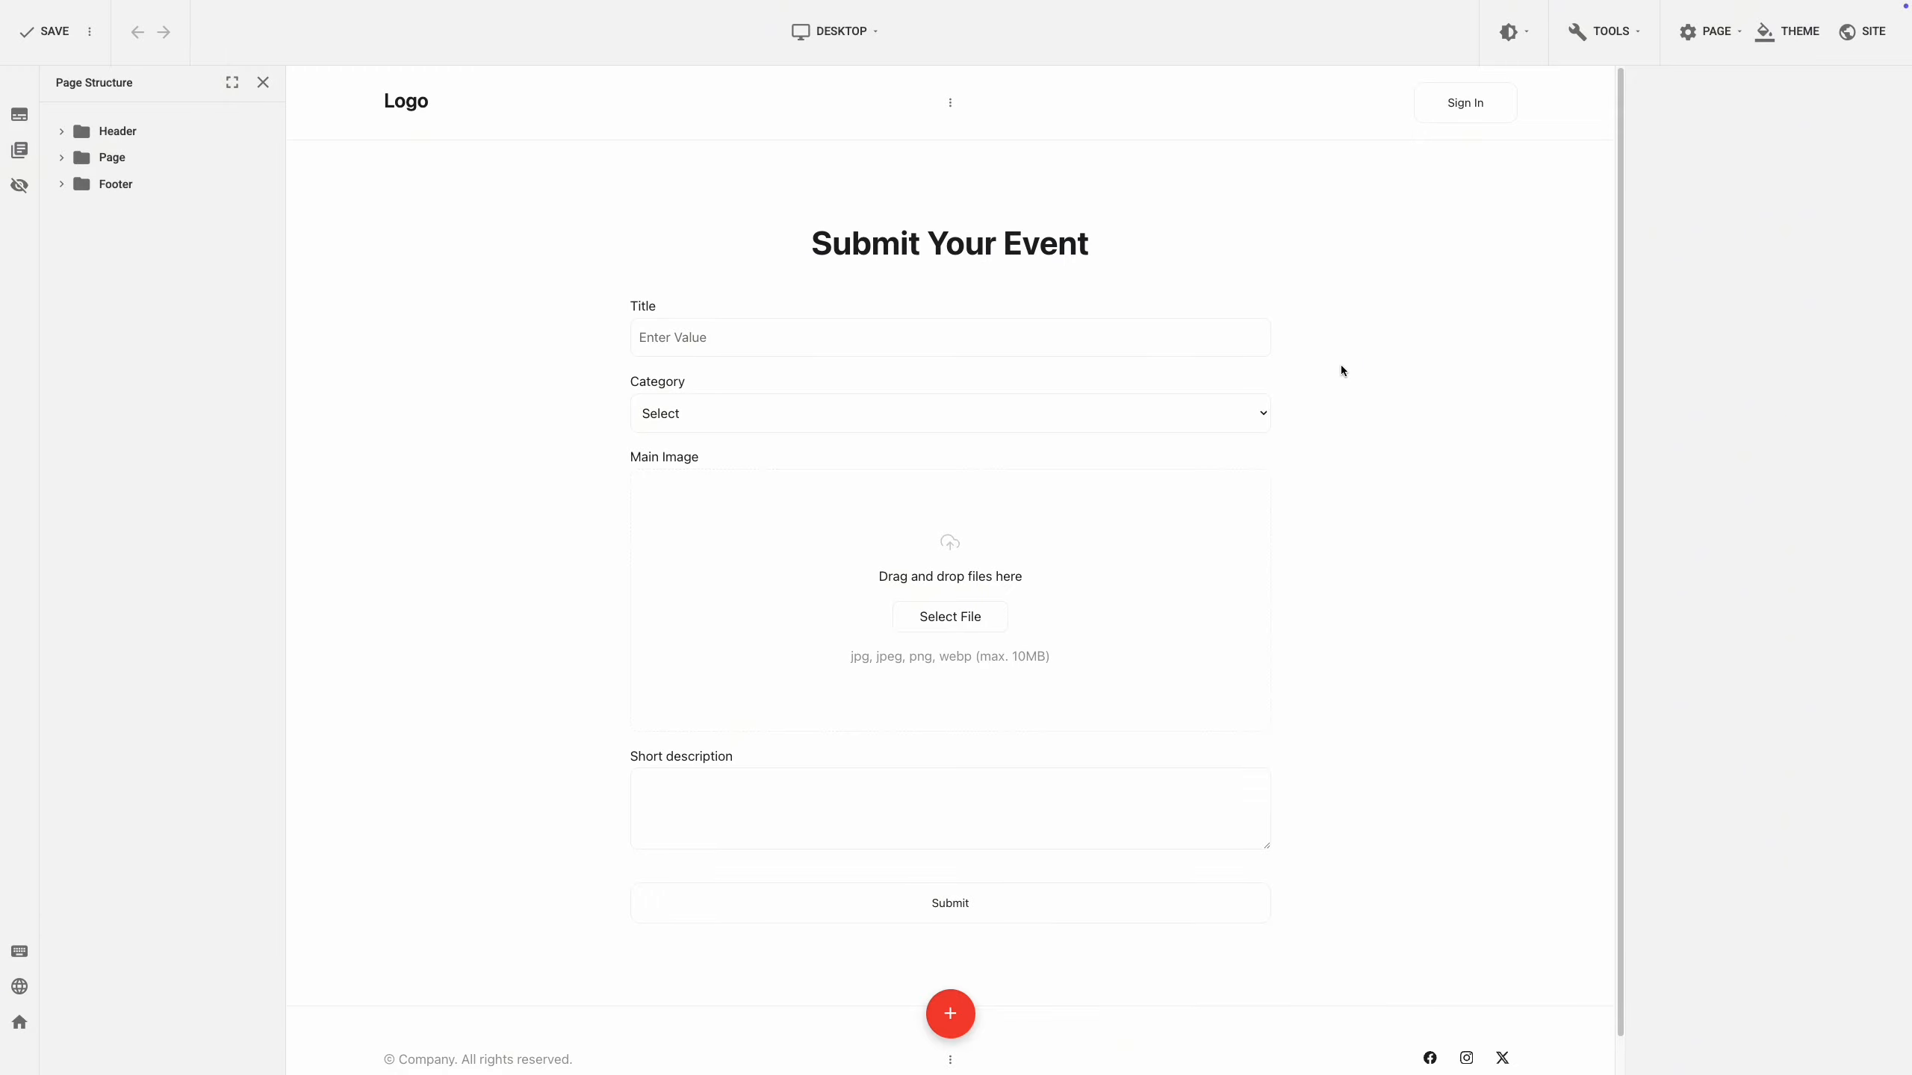
Link the submission form to the Events app.
click(951, 576)
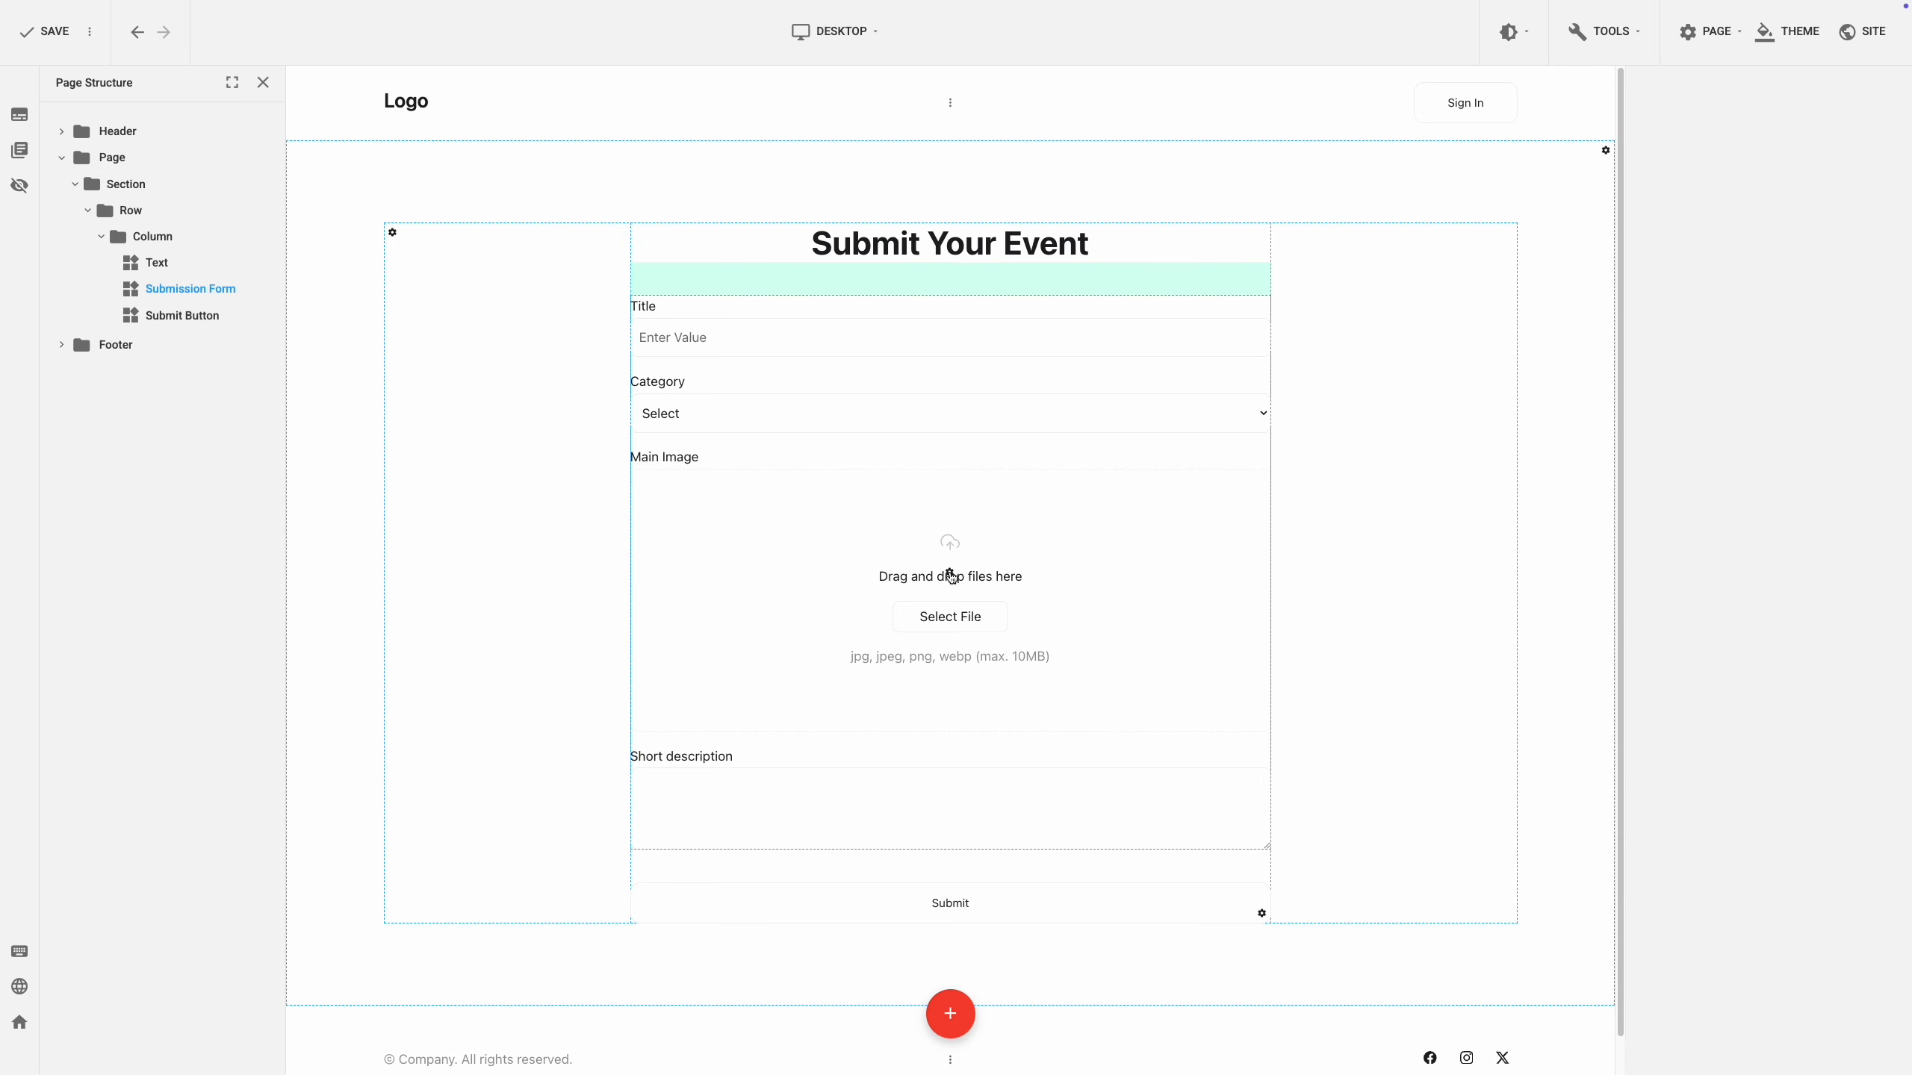
click(950, 575)
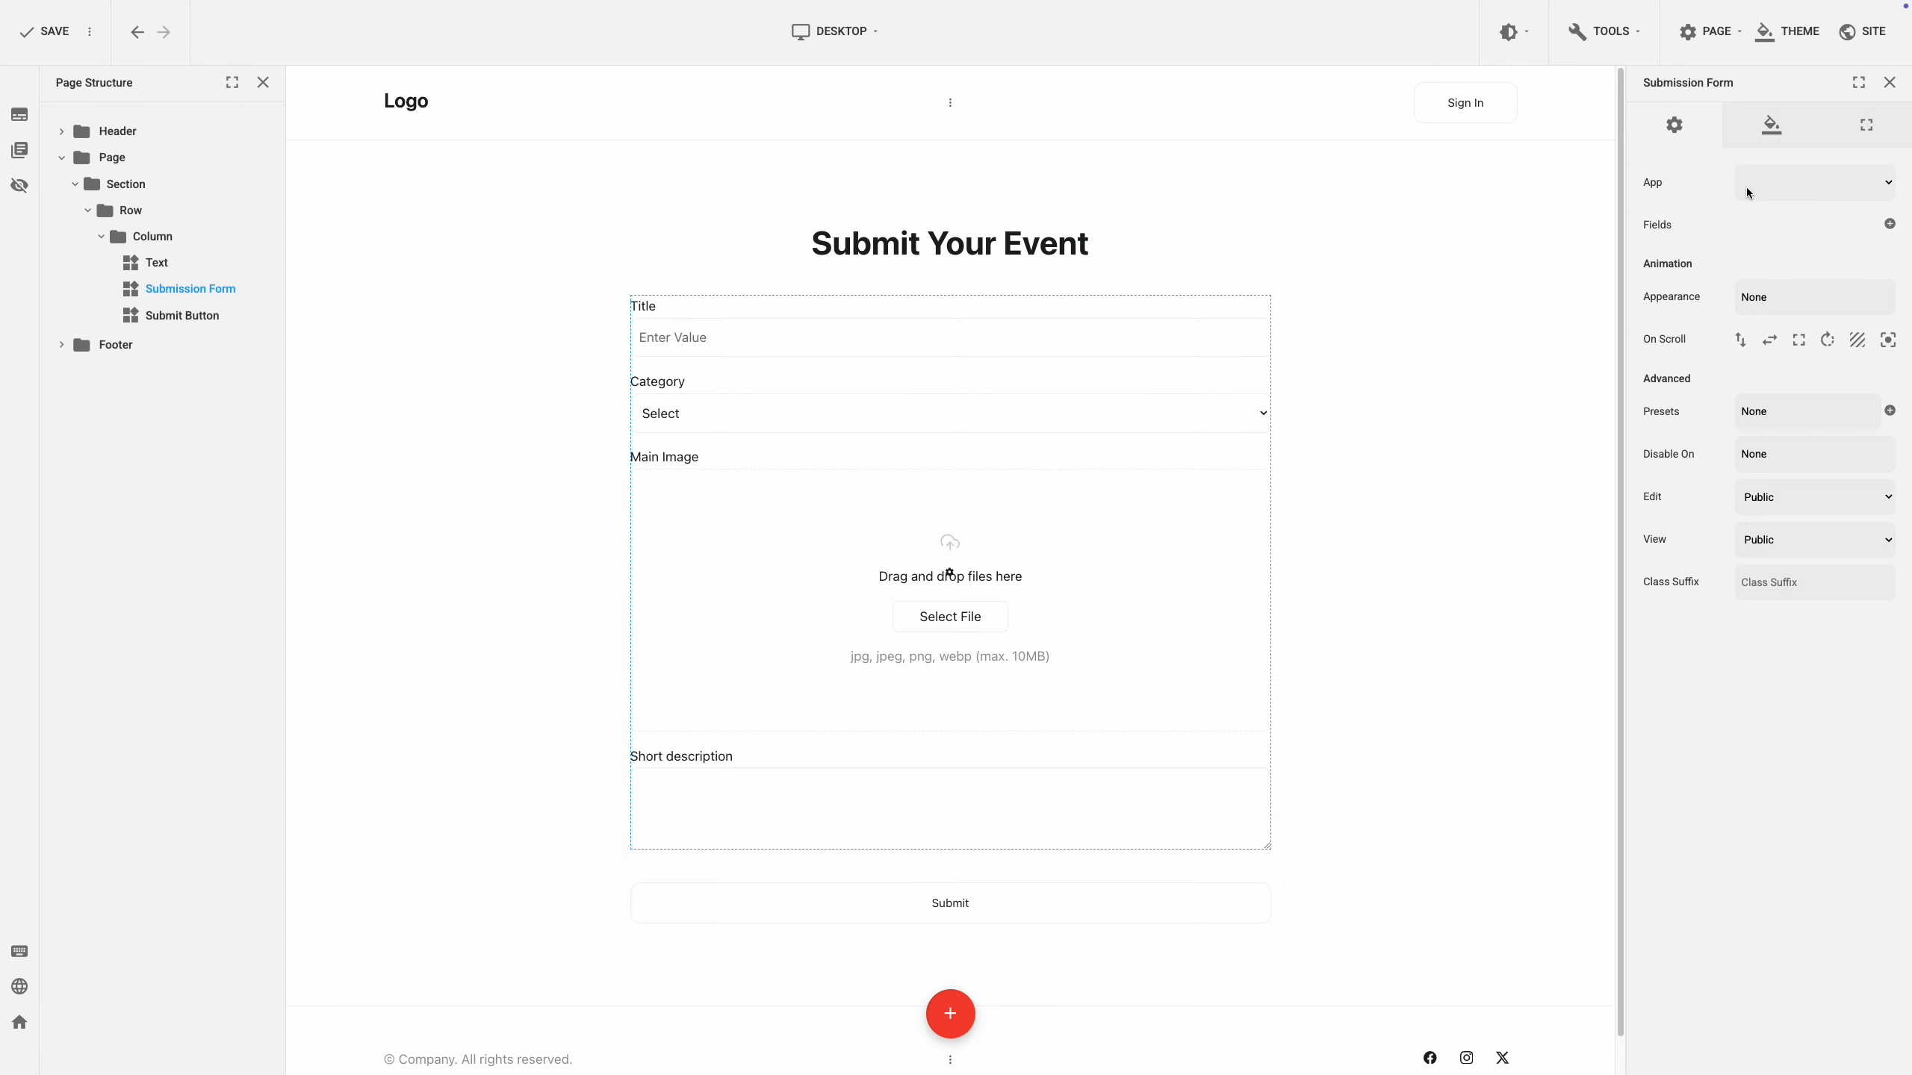
click(1786, 183)
click(1786, 182)
Replace Short description with Event description, Gallery, location, map picker, Date and Time fields.
click(1888, 226)
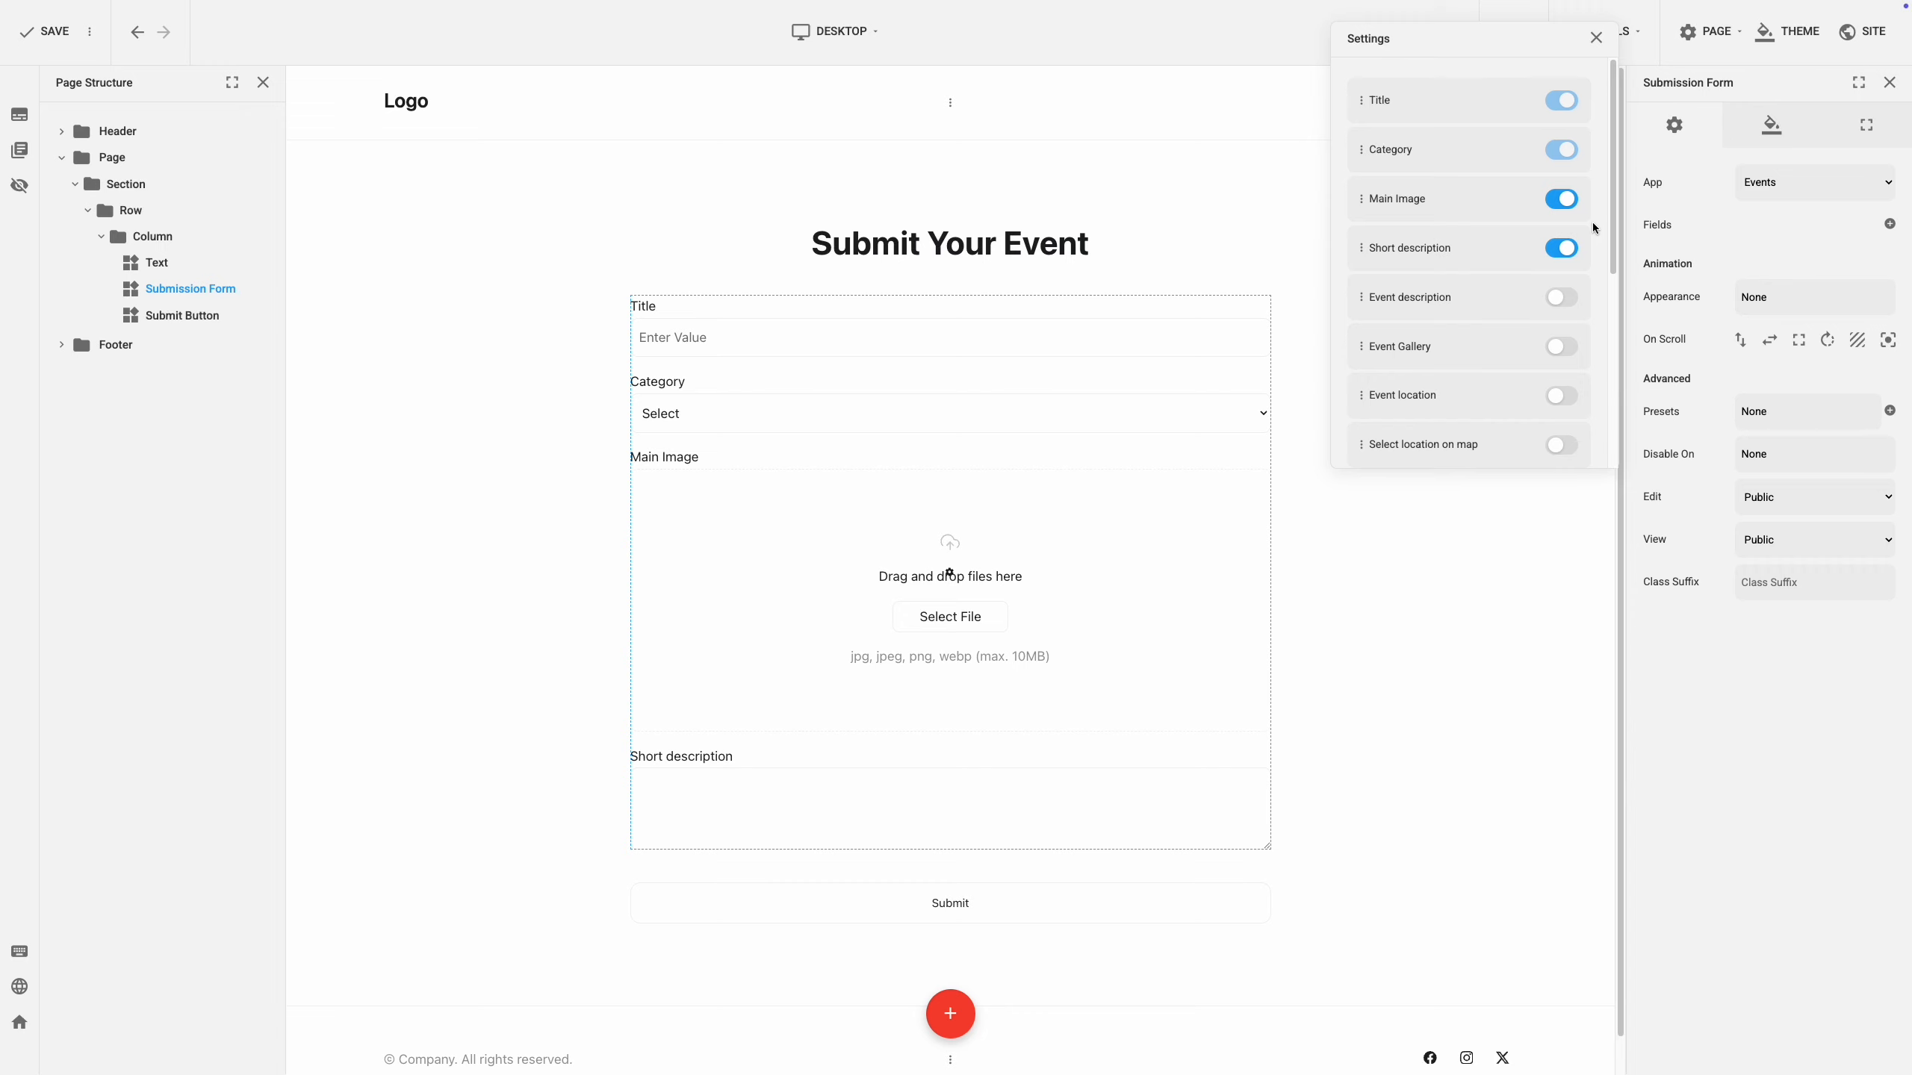
click(1552, 251)
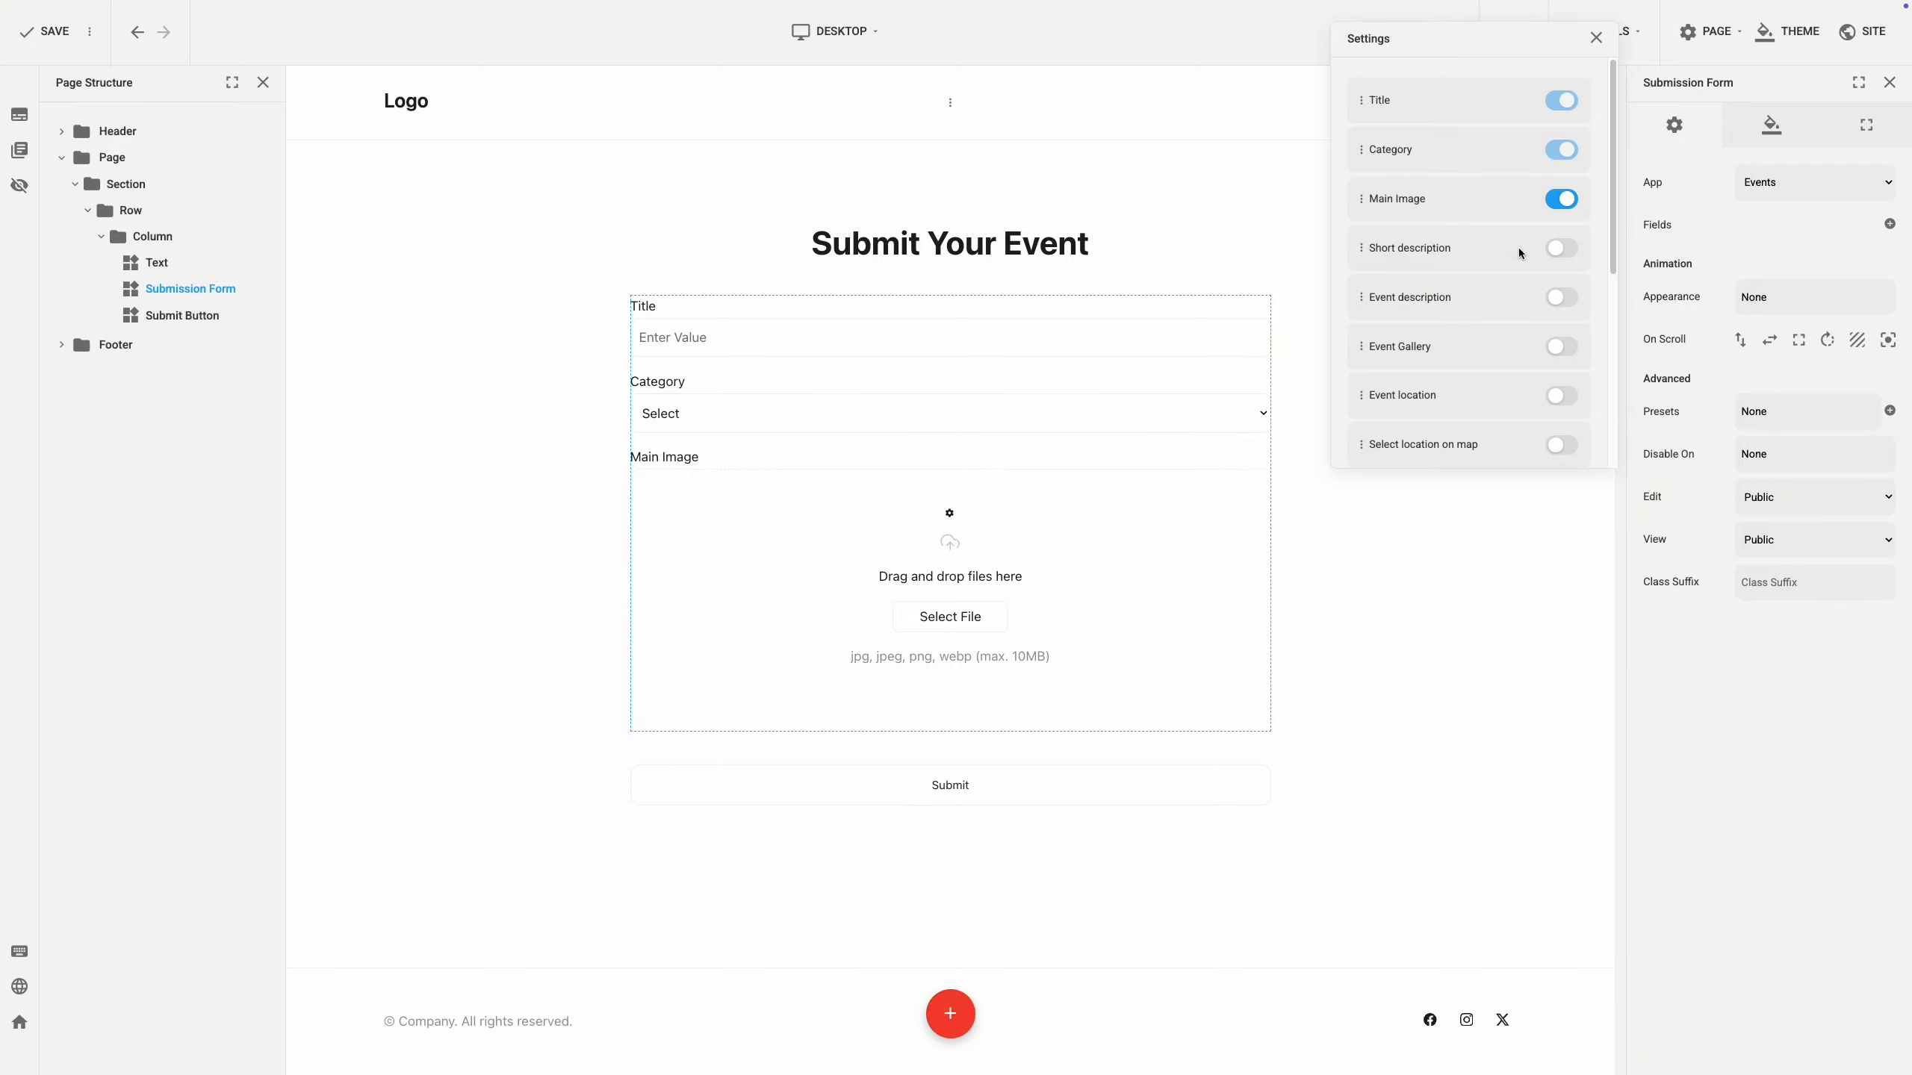
click(1561, 297)
click(1561, 346)
click(1561, 395)
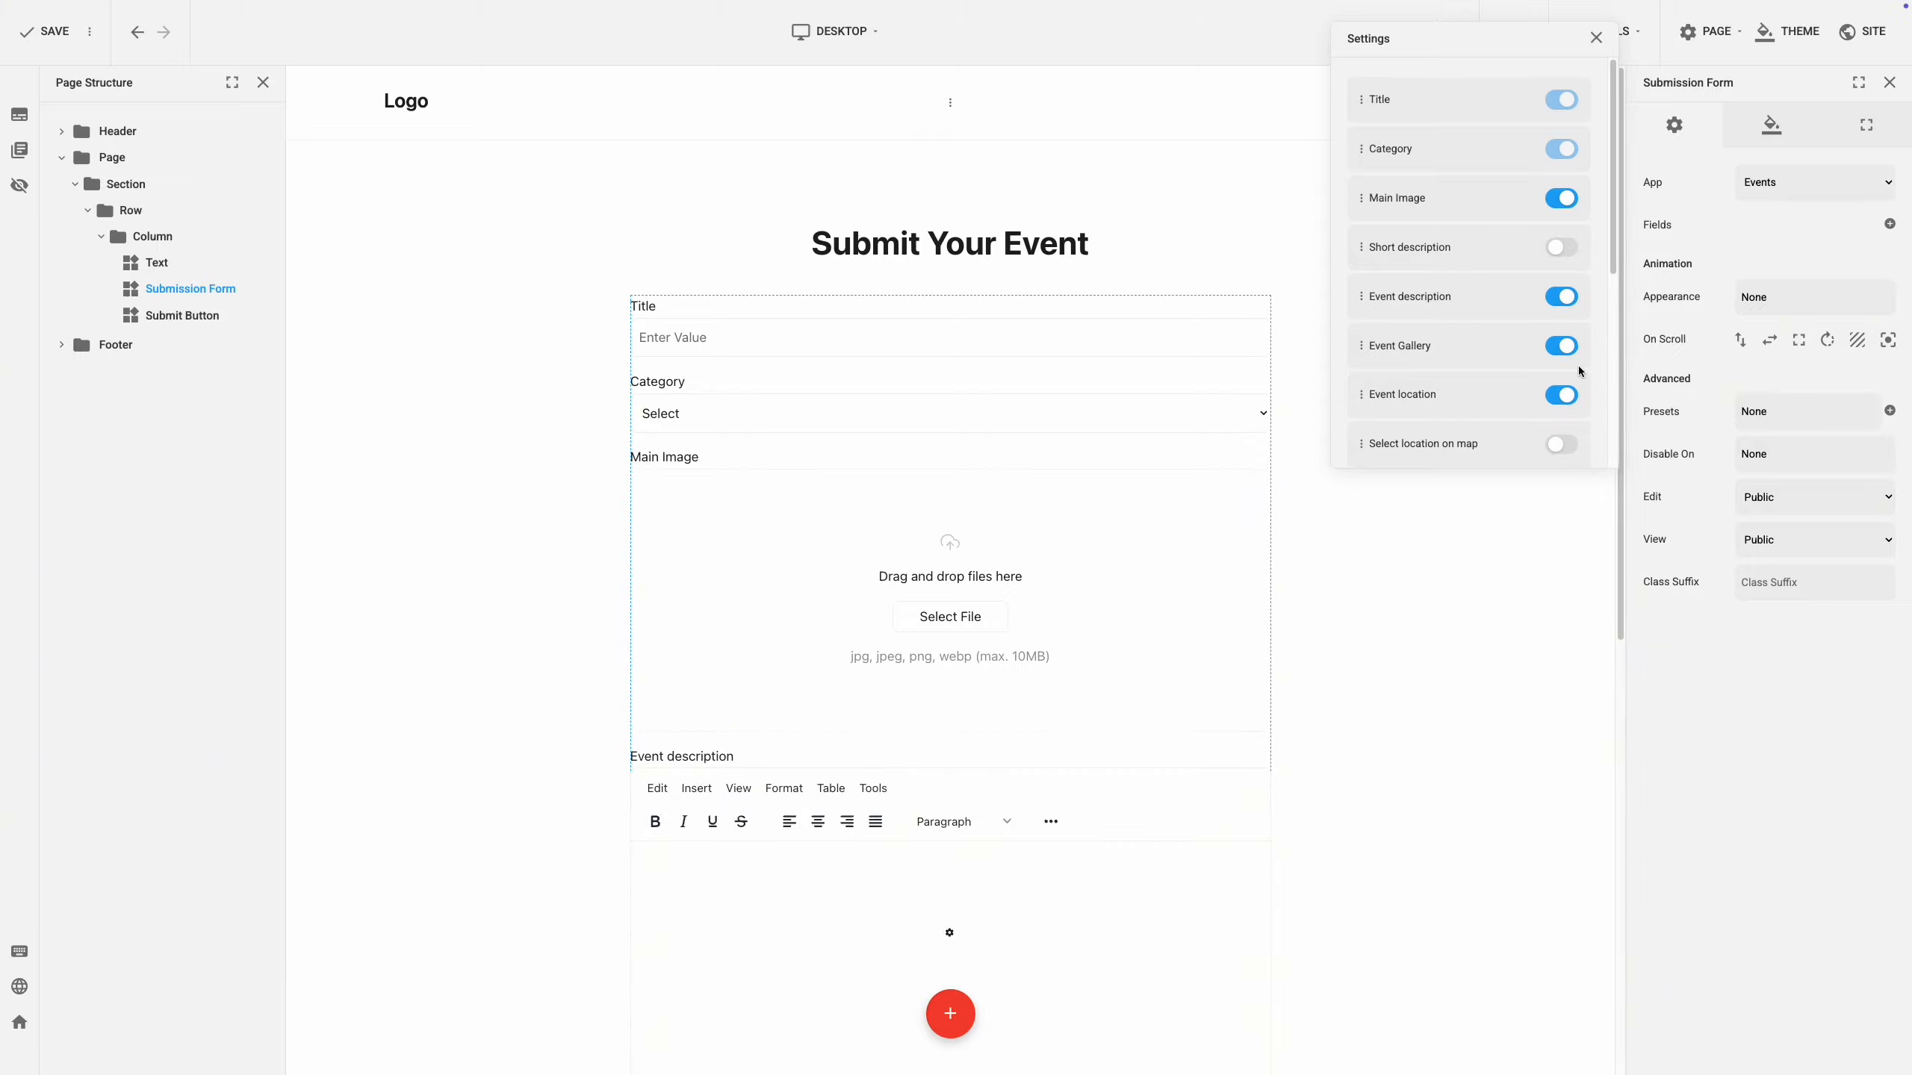
scroll(1569, 392, down, 2)
click(1564, 332)
click(1564, 381)
click(1564, 431)
Add Event Type, Ticket Price, Event Details, and the Event Information and Event Location sections.
scroll(1581, 395, down, 3)
click(1563, 286)
click(1563, 335)
click(1564, 384)
scroll(1576, 382, down, 1)
click(1575, 380)
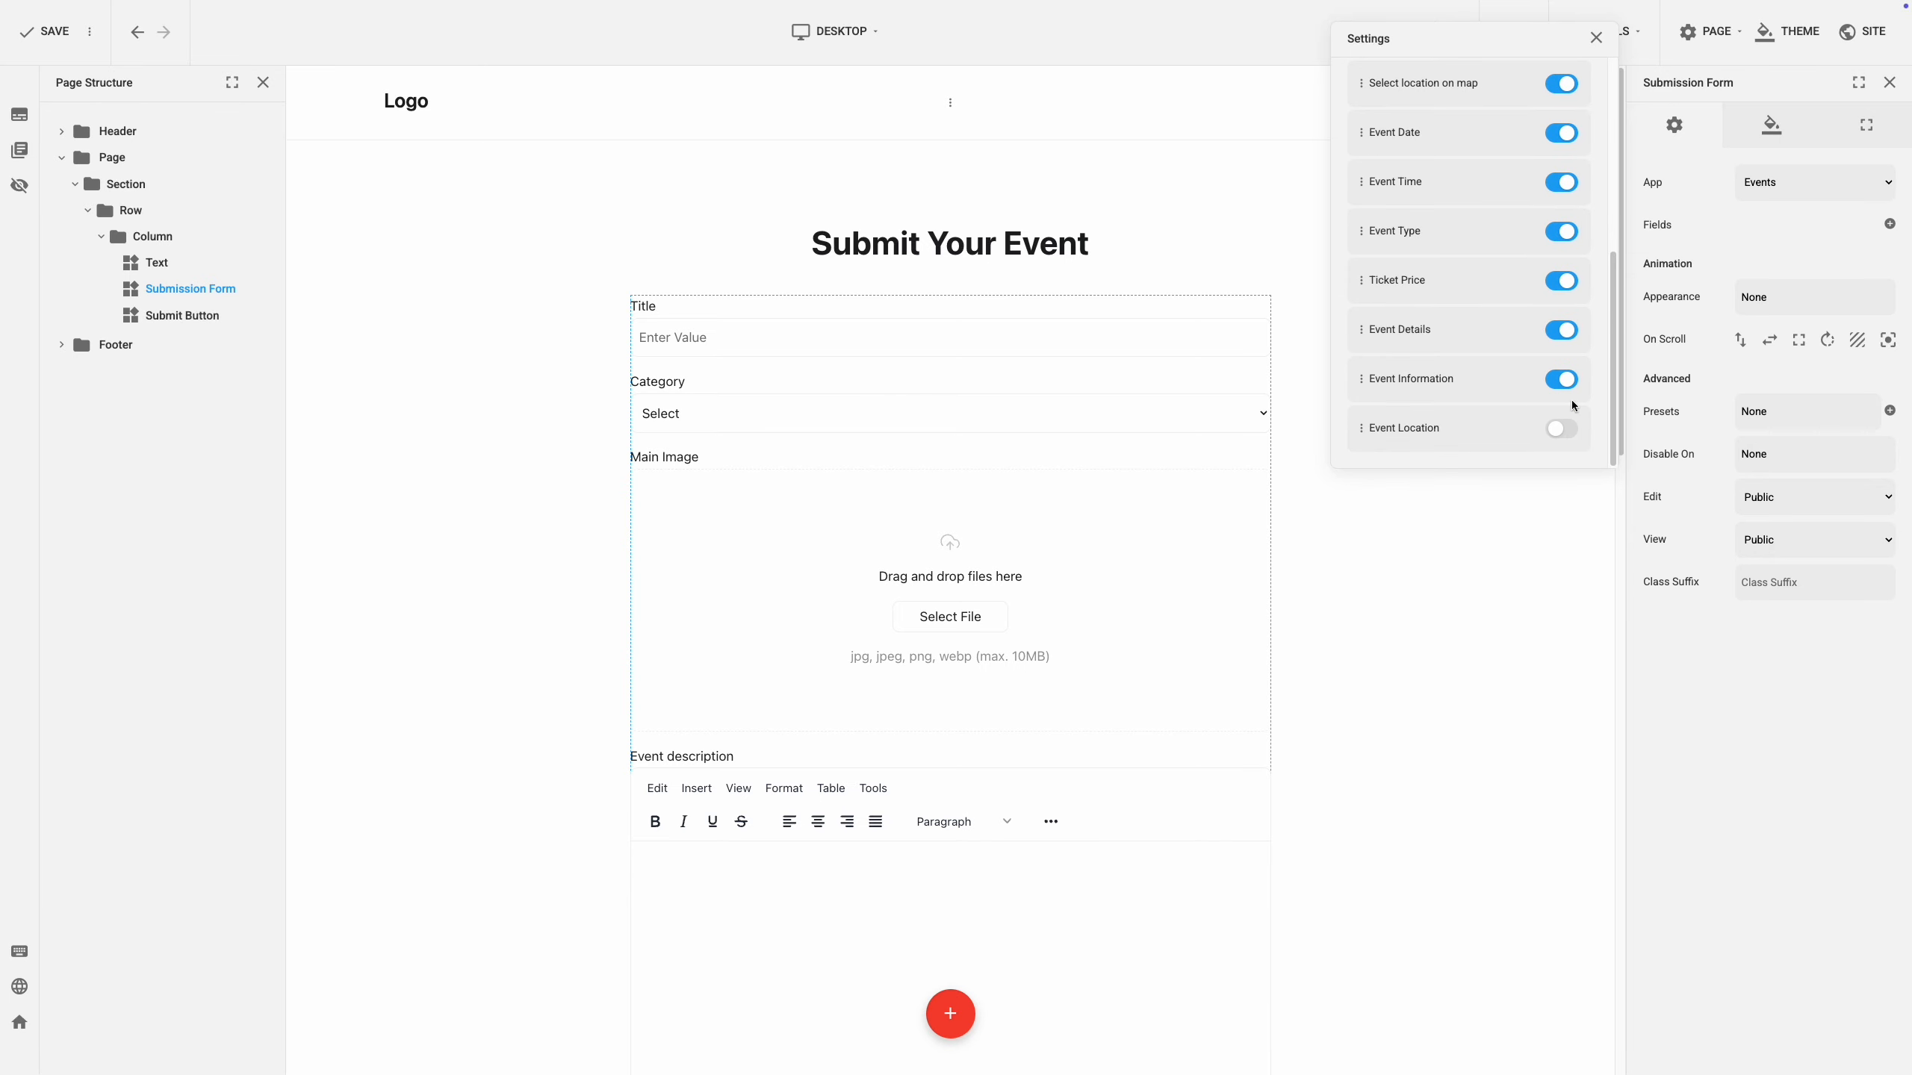
click(1571, 429)
Reorder the fields so Event Information leads and the map location picker comes last.
drag(1361, 330, 1362, 133)
drag(1360, 378, 1407, 446)
scroll(1382, 326, up, 4)
scroll(1411, 180, down, 5)
drag(1362, 136, 1442, 432)
click(1646, 438)
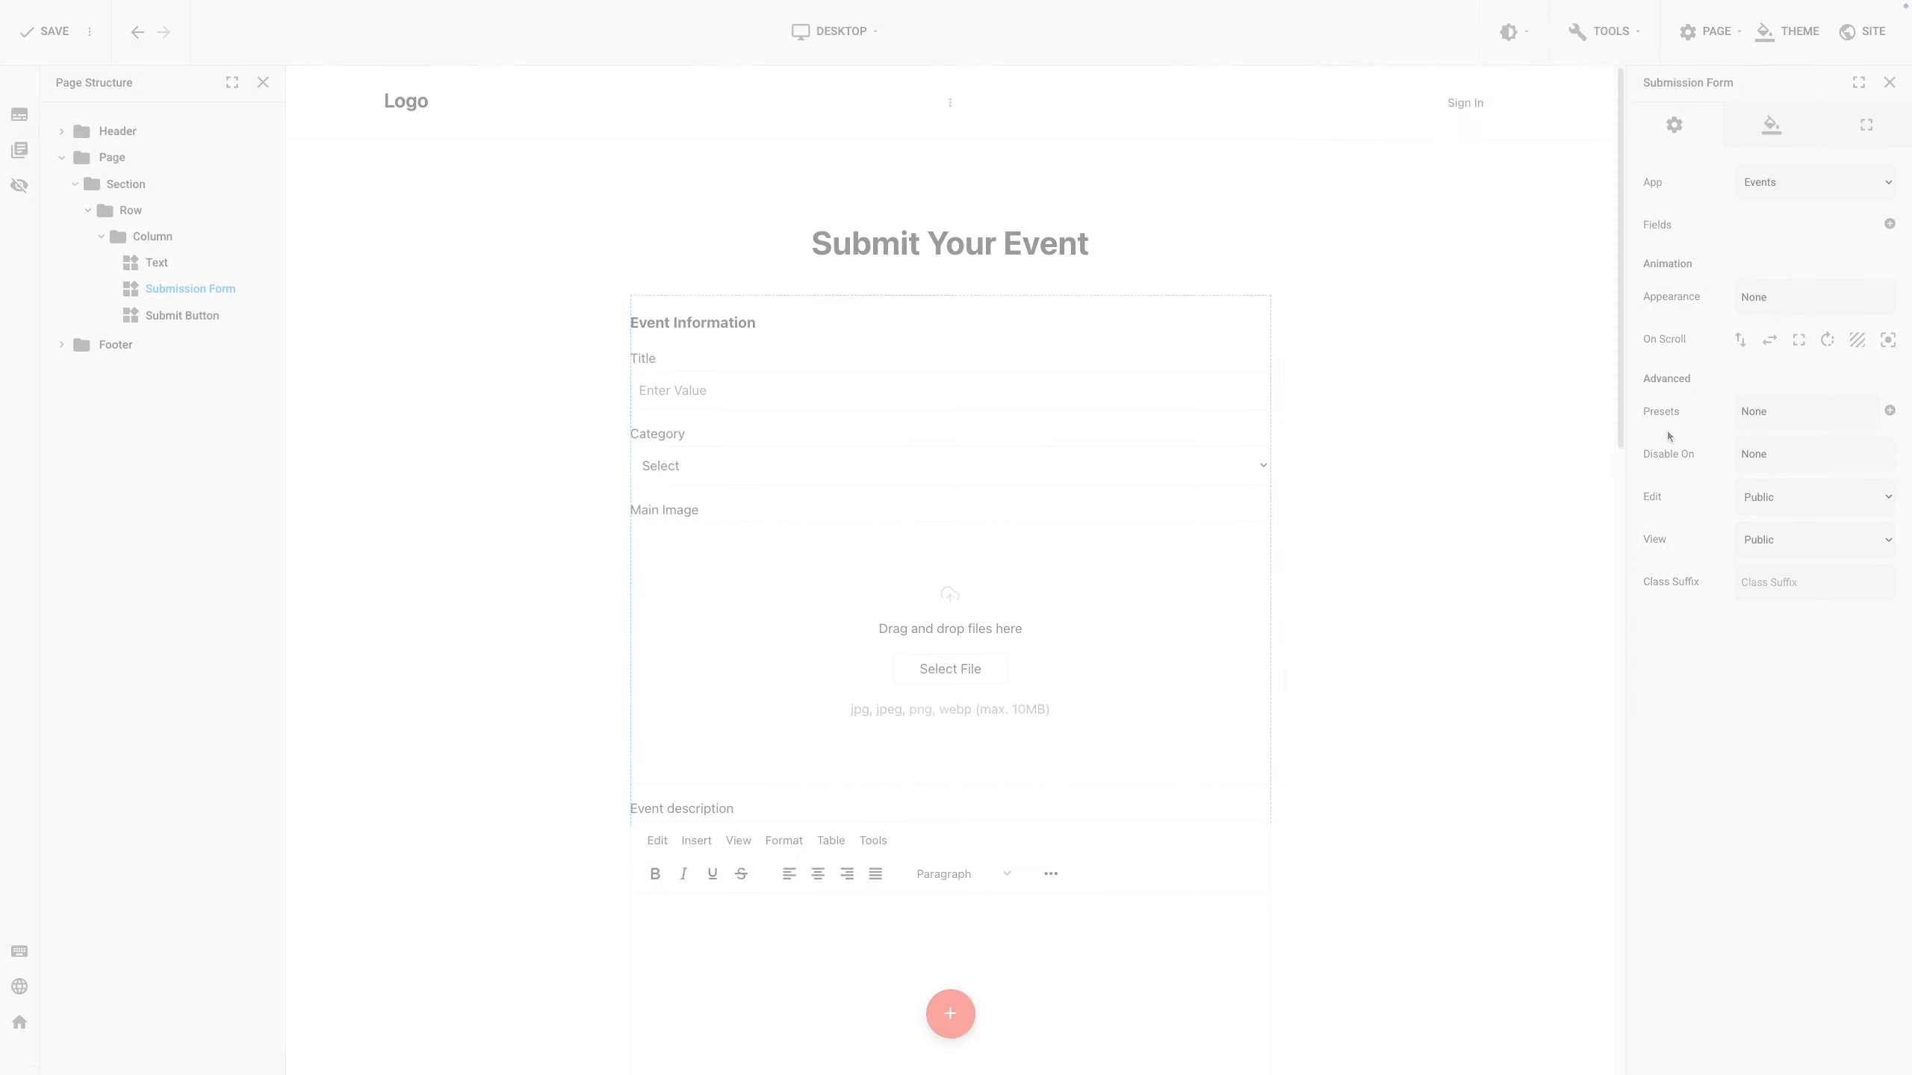
Review the form's Design settings for the Headline, then its Layout settings.
click(1777, 136)
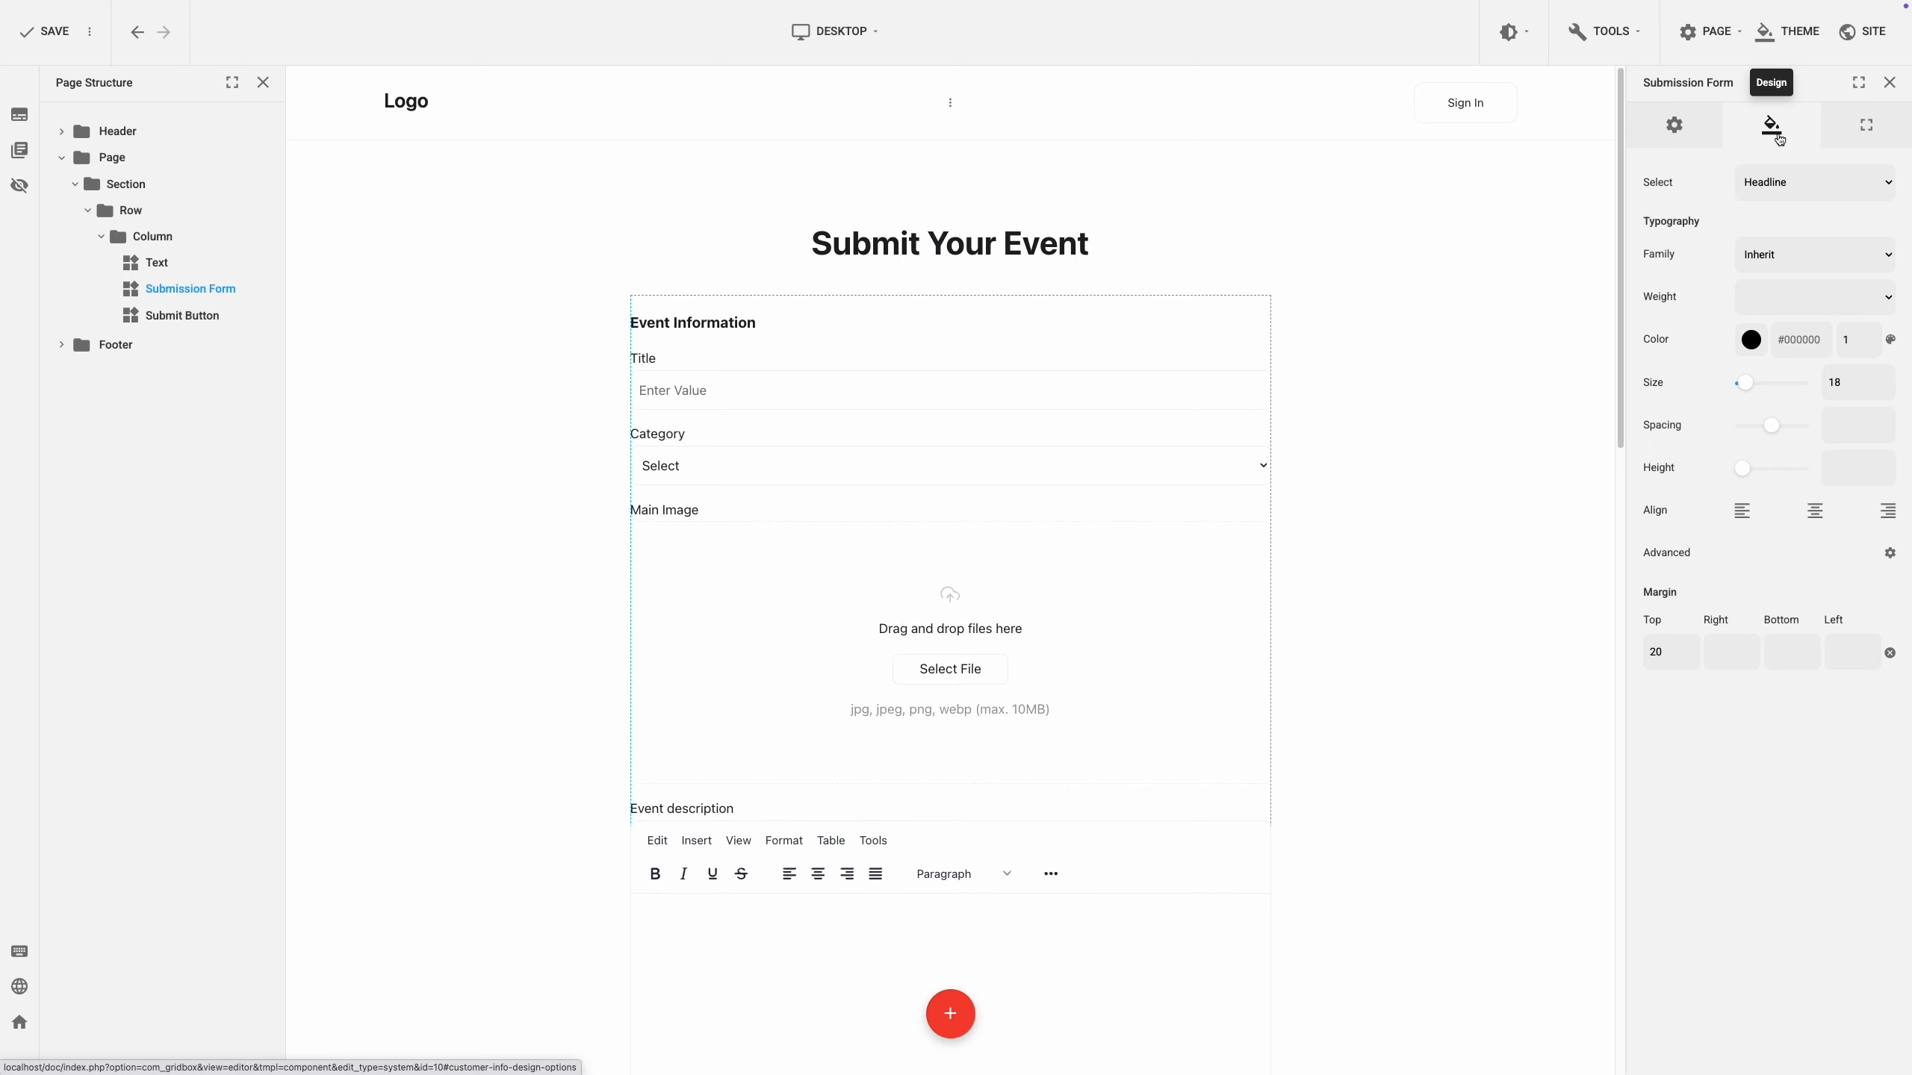
click(1804, 184)
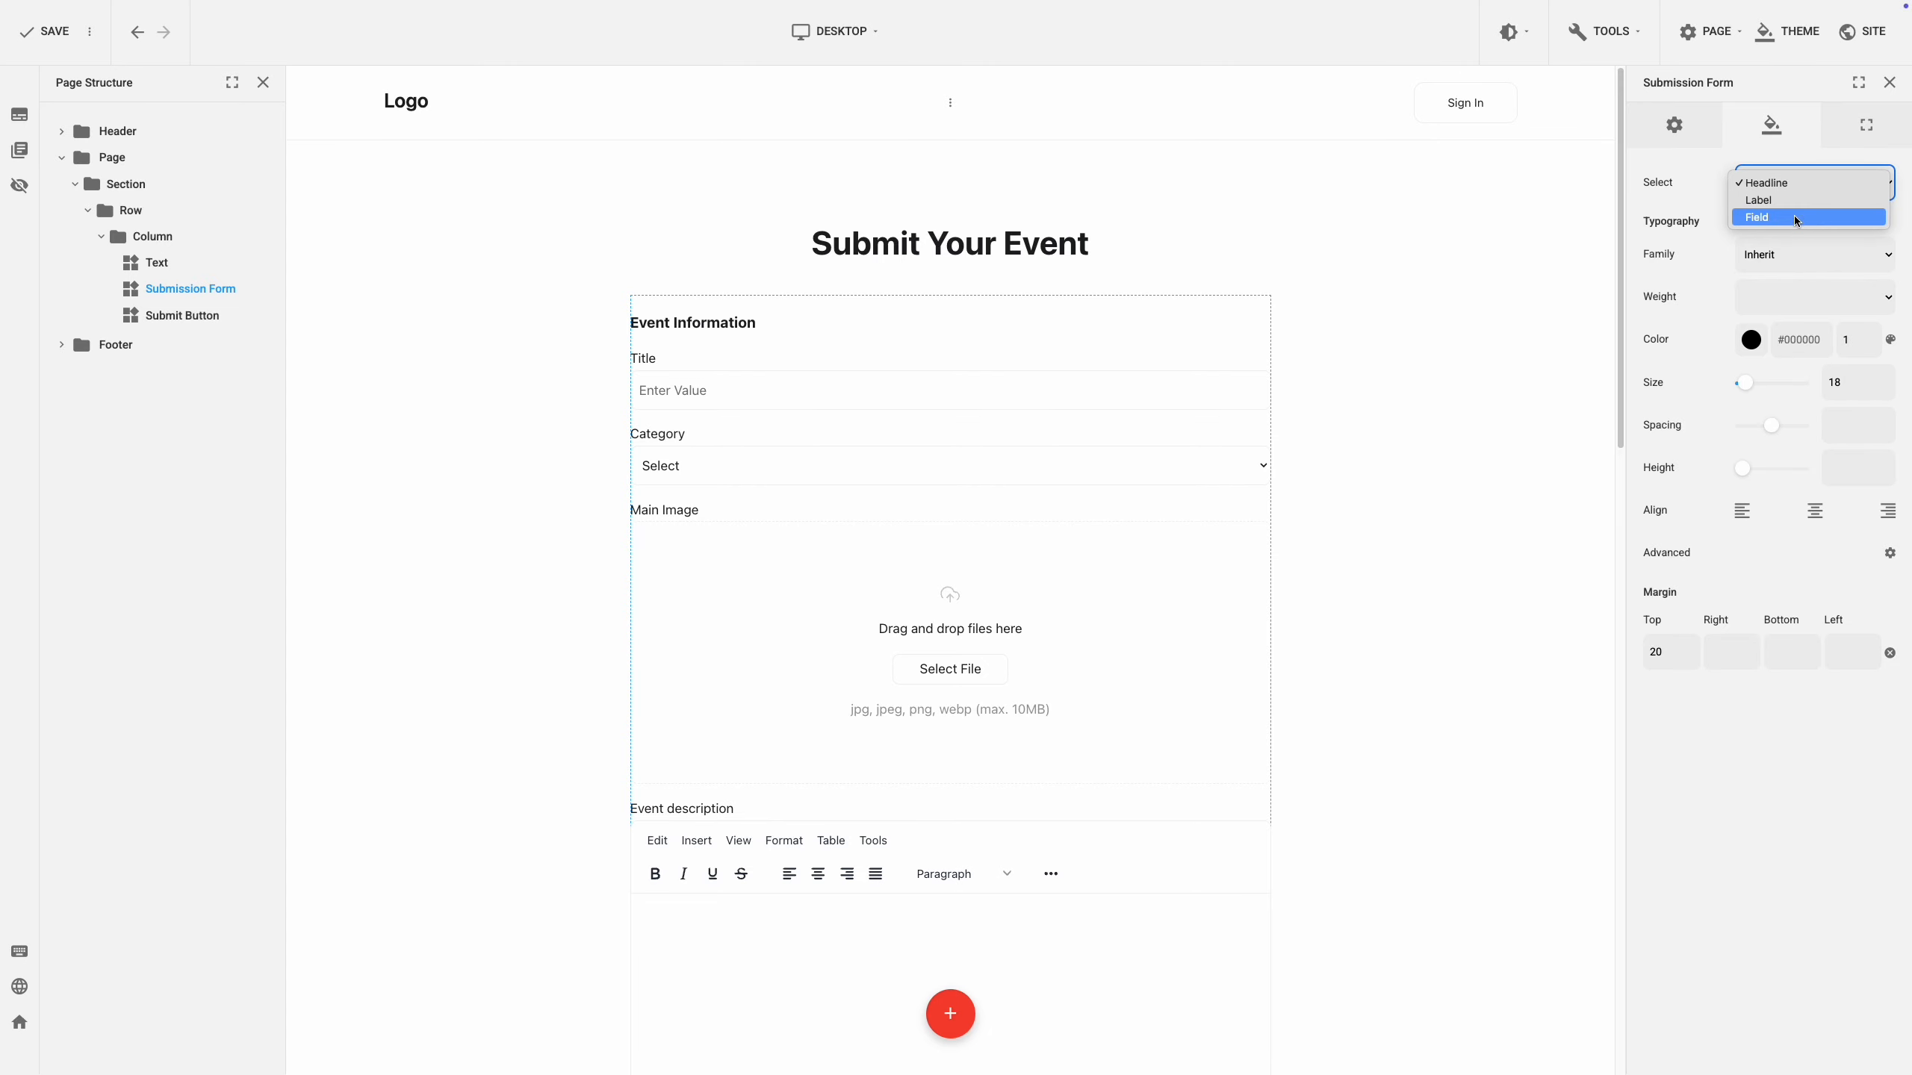
click(1707, 178)
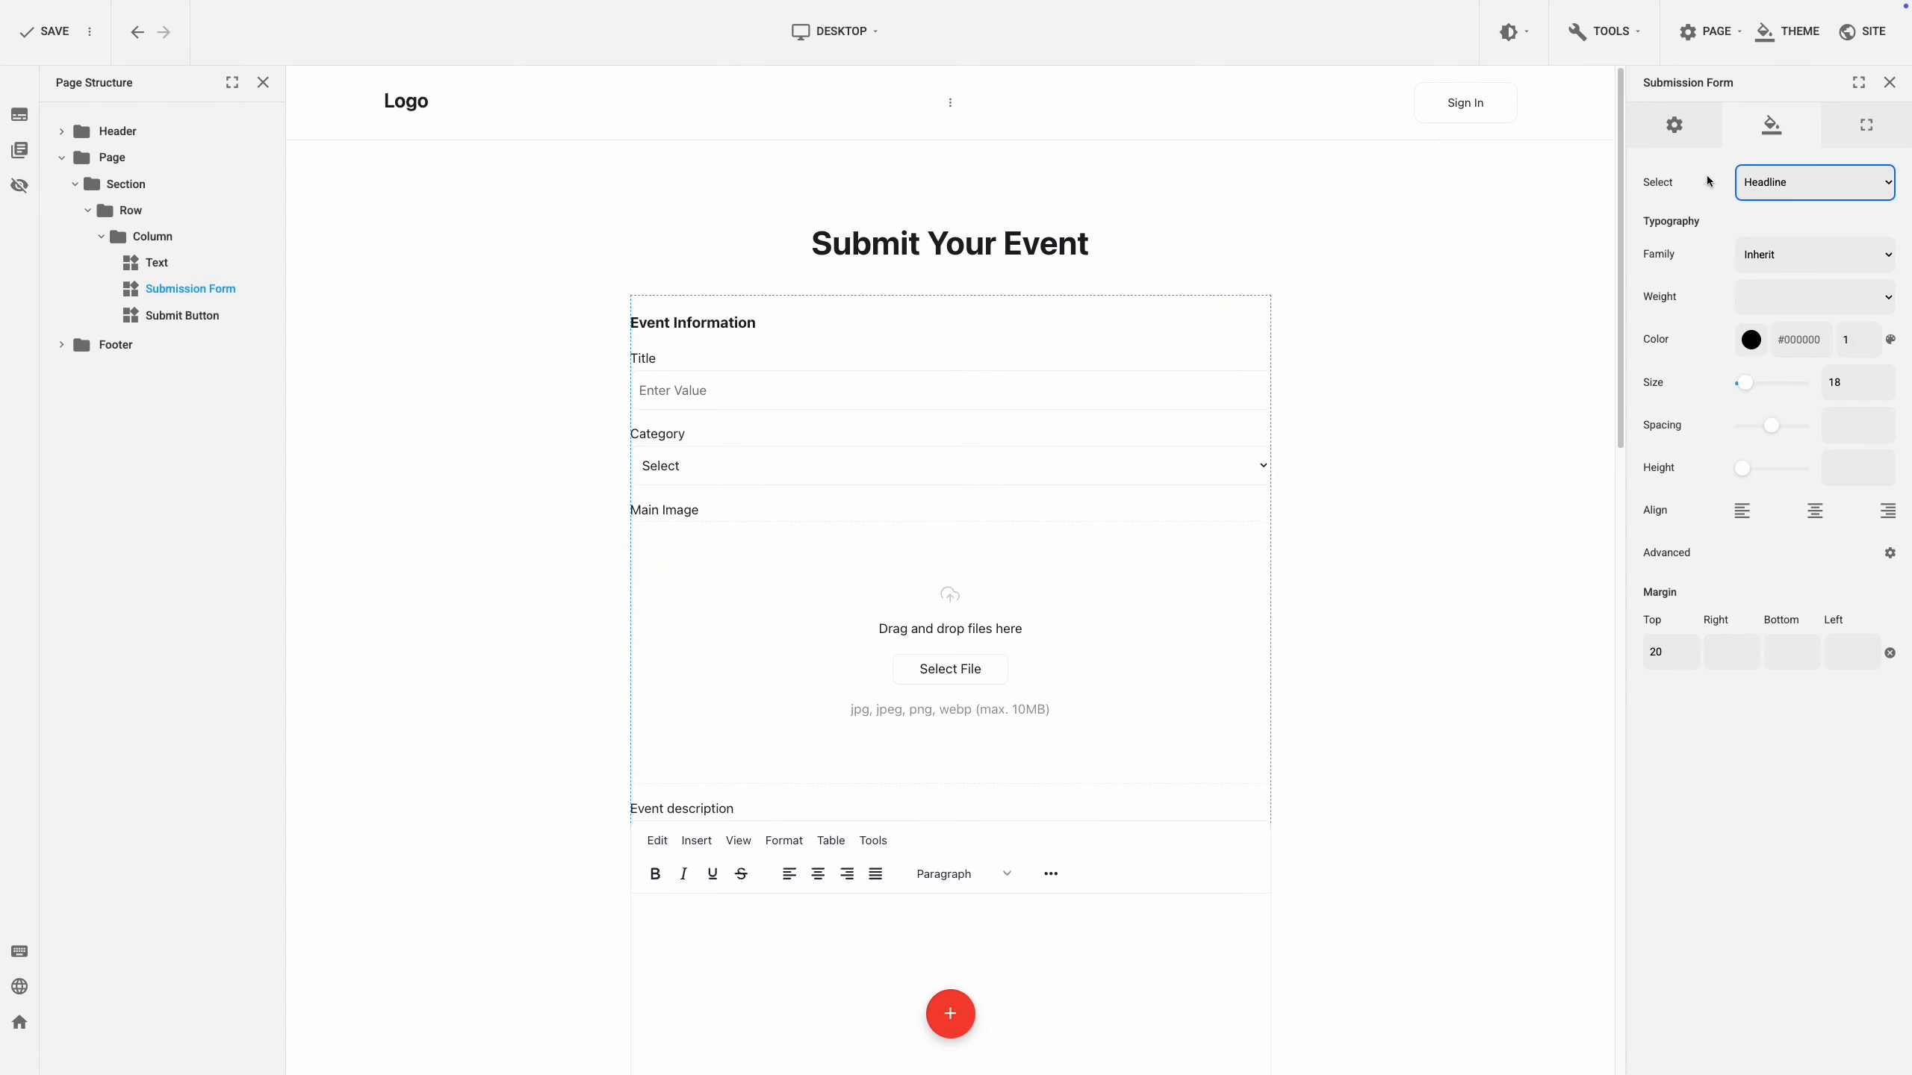
click(1846, 141)
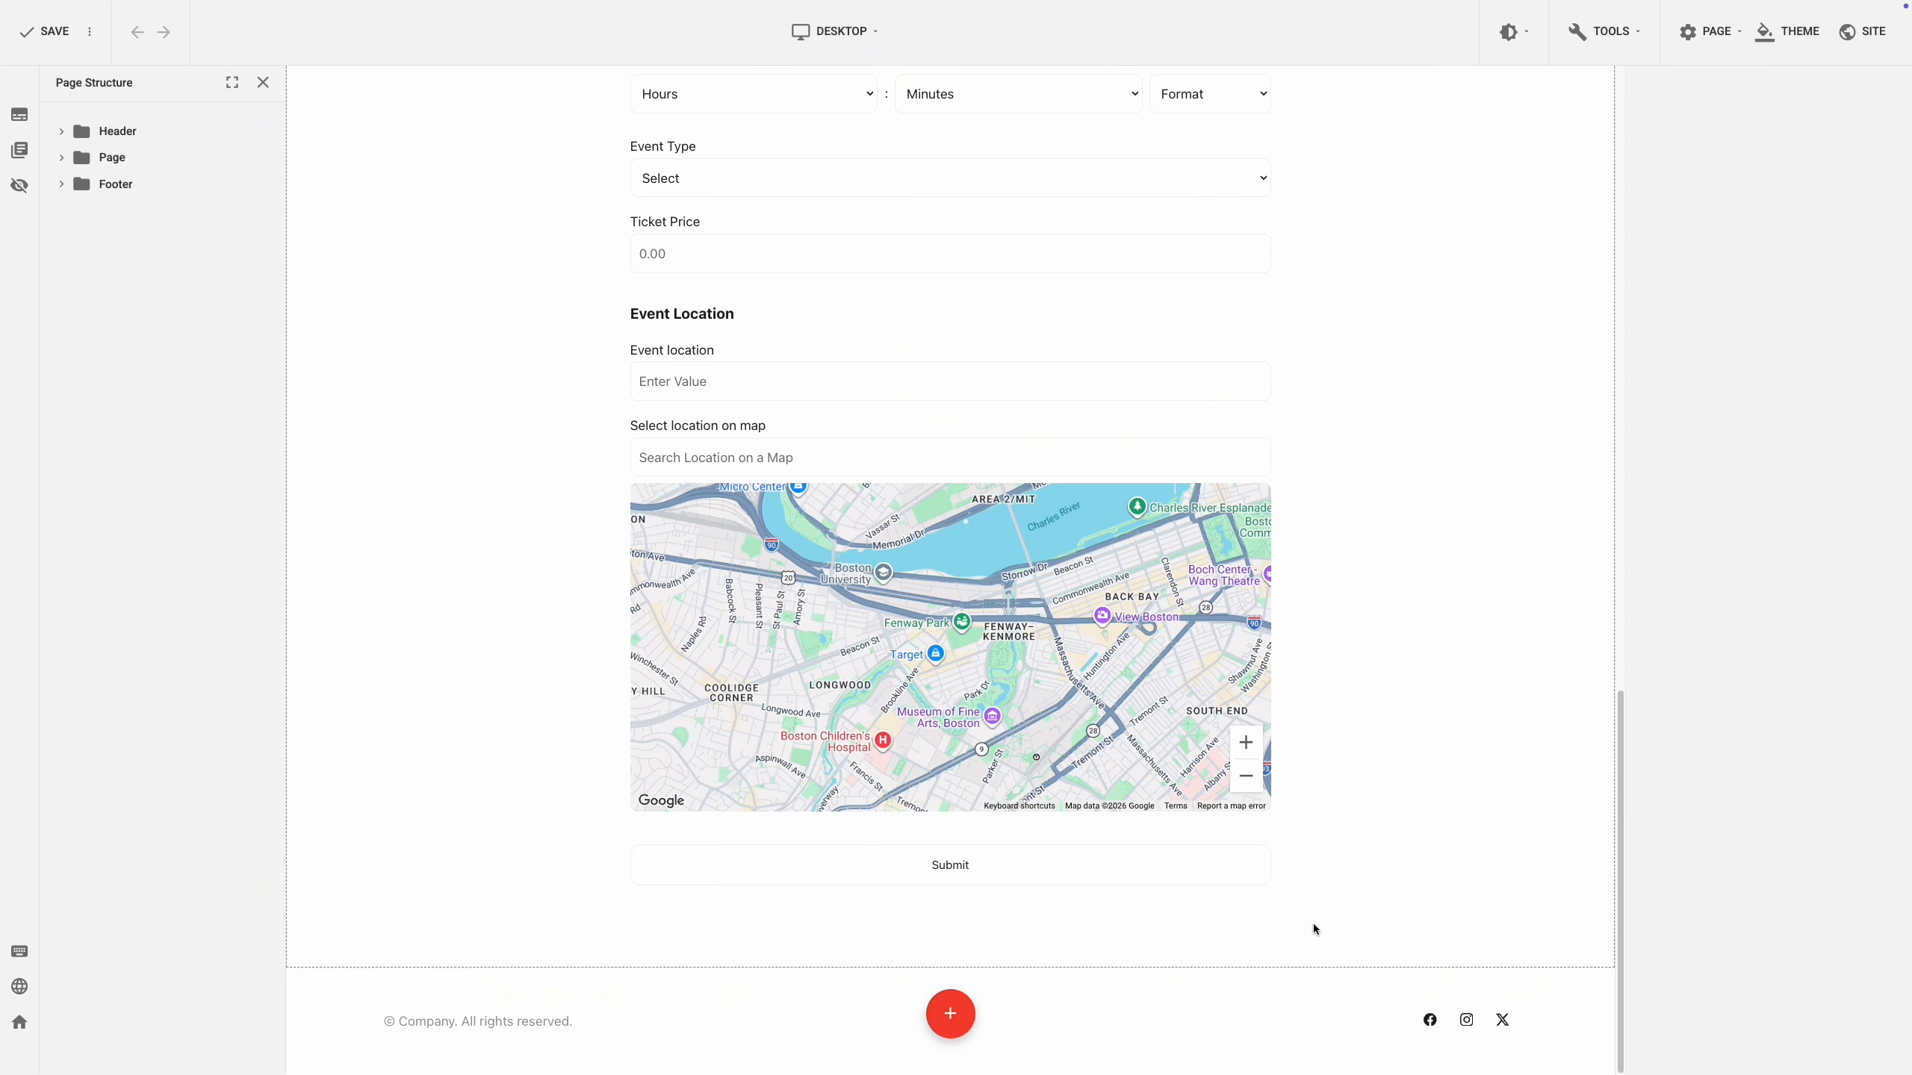
Switch the Submit button's after-submit action from a thank-you message to a redirect.
click(964, 867)
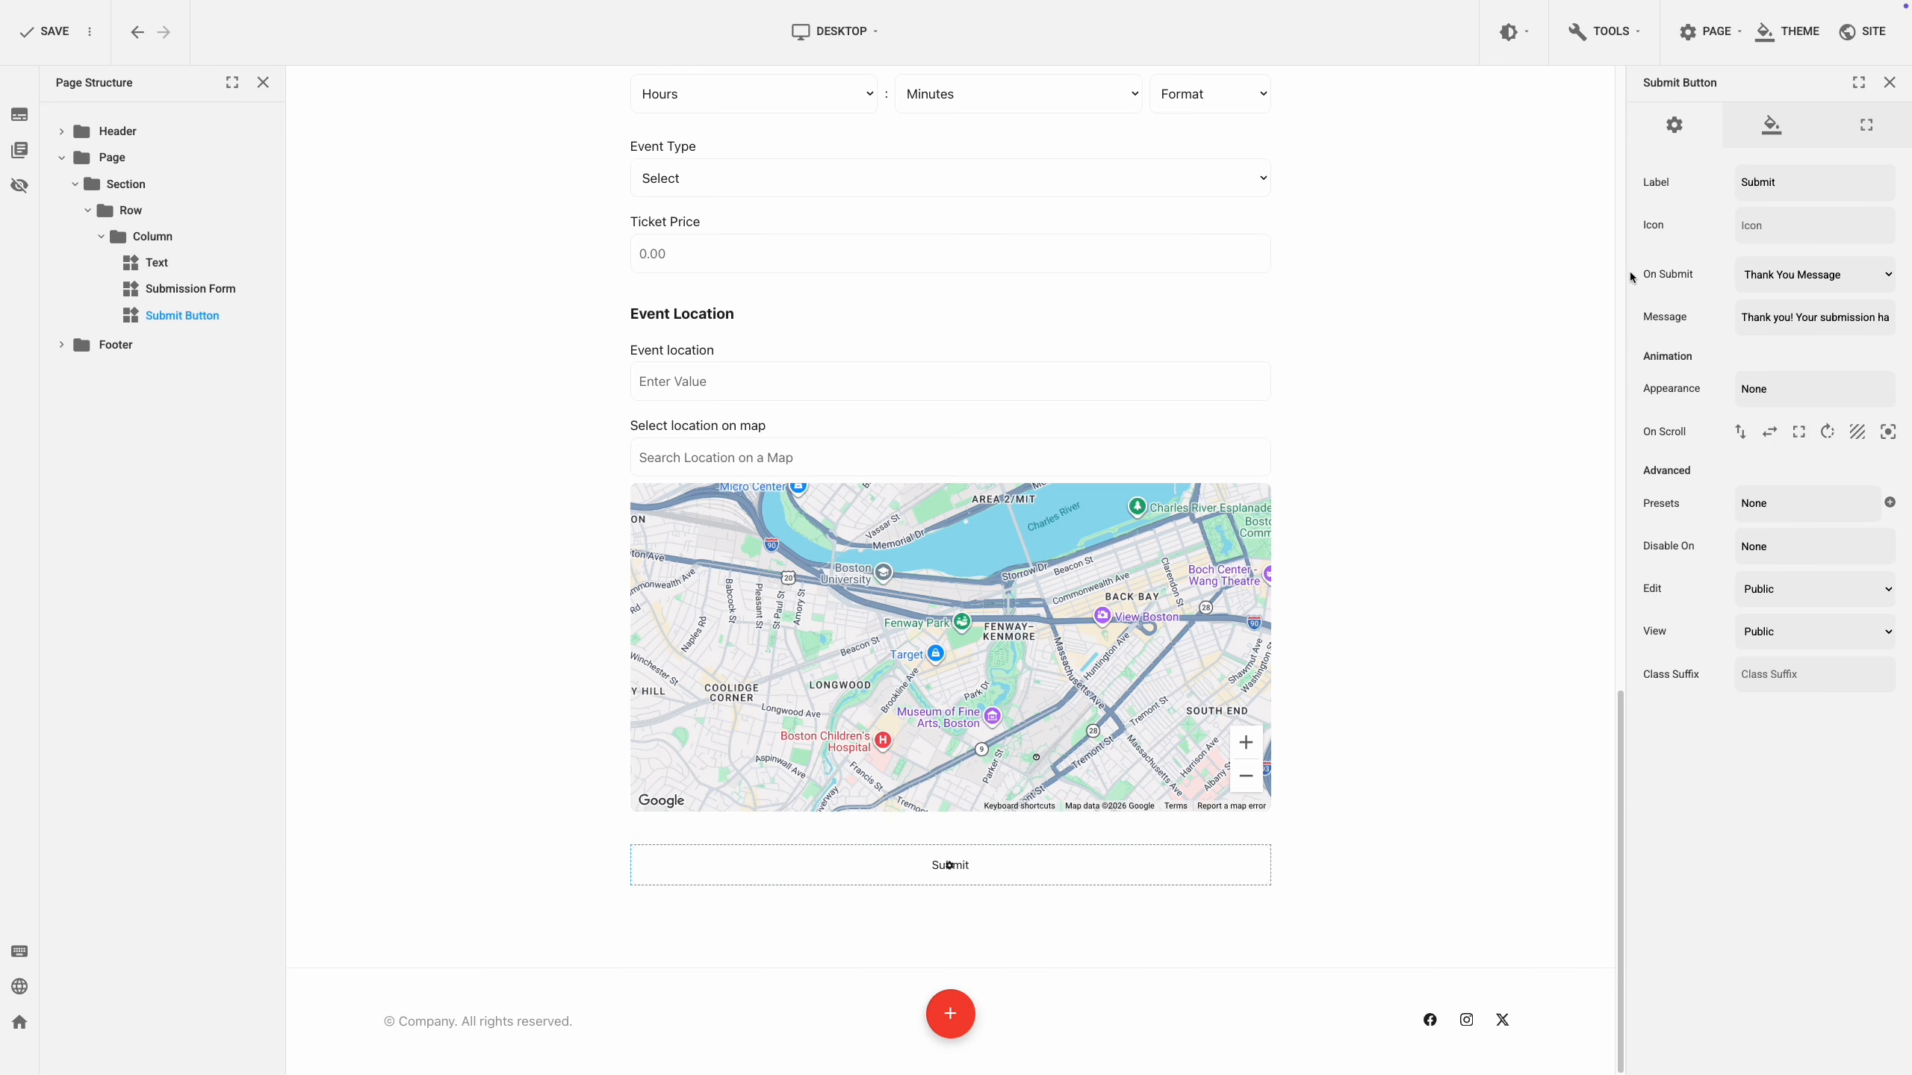
click(1754, 148)
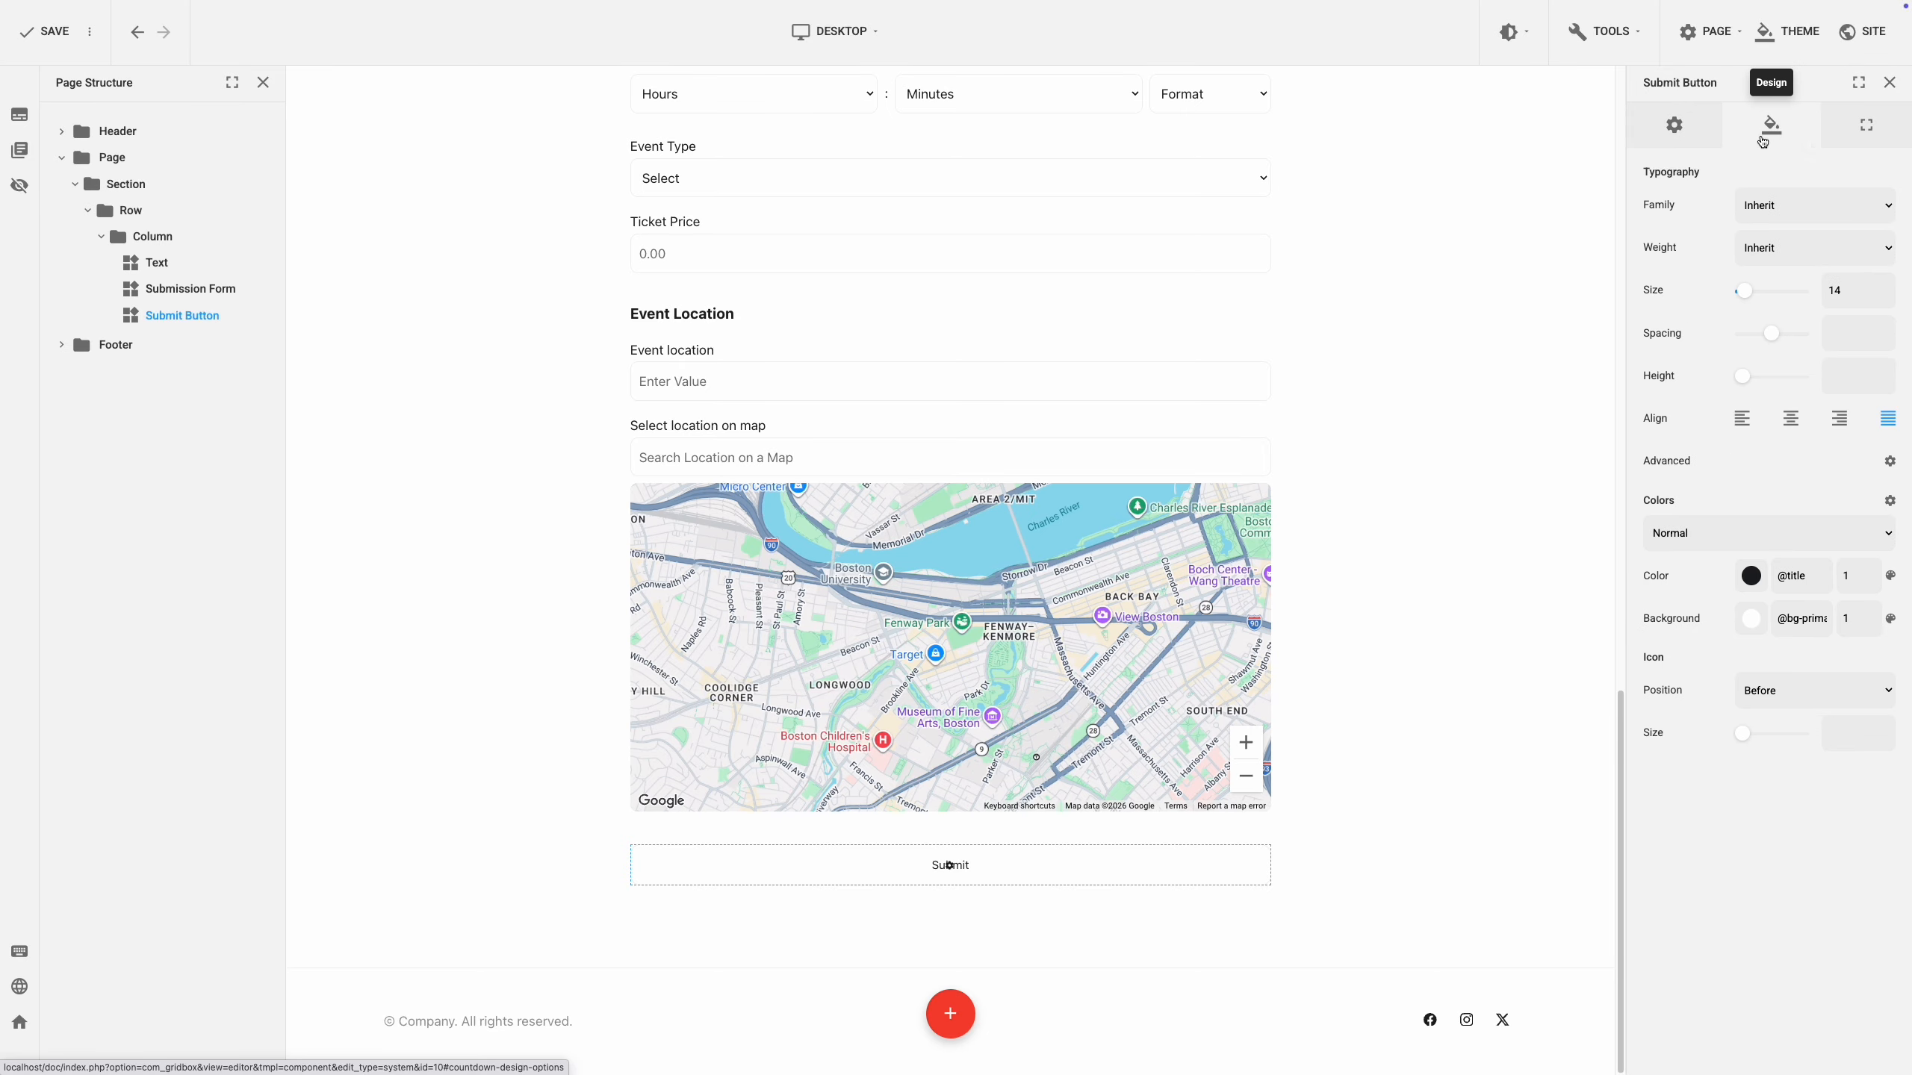
click(1849, 144)
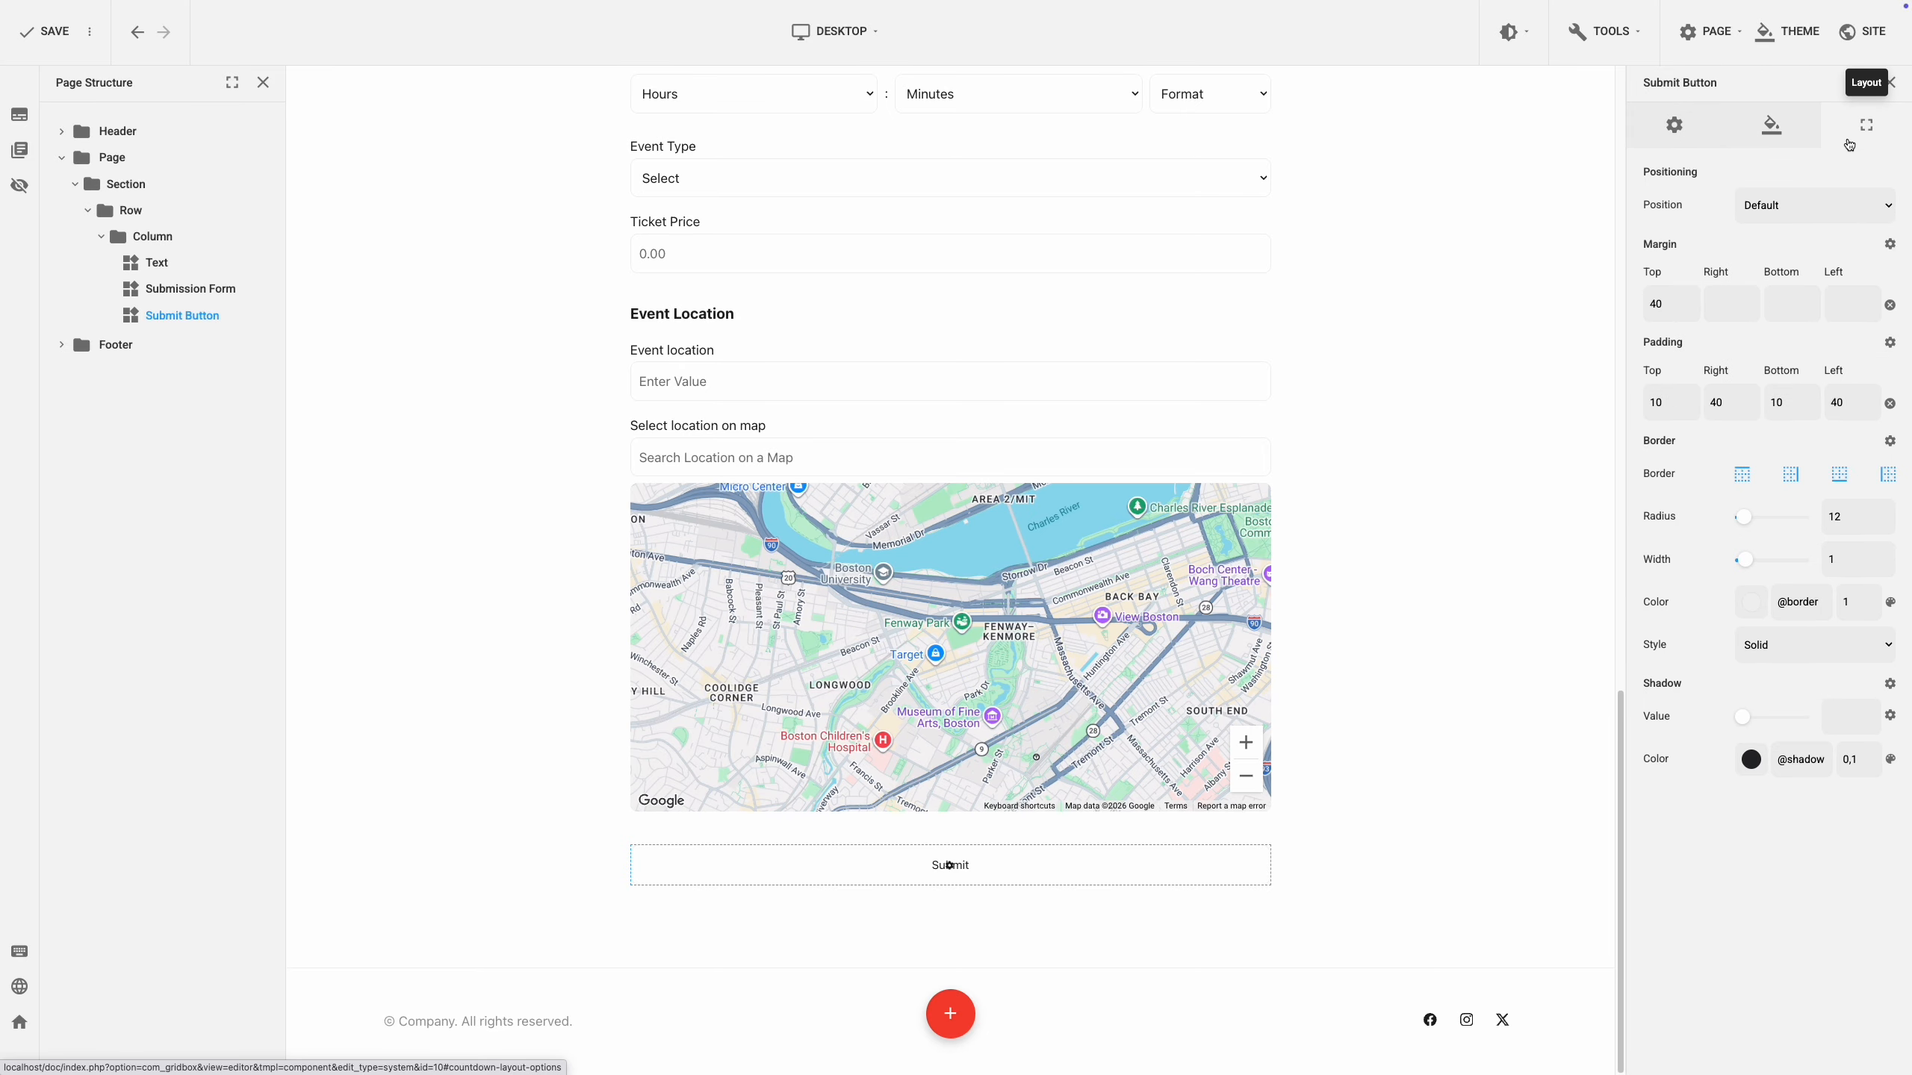
click(1678, 147)
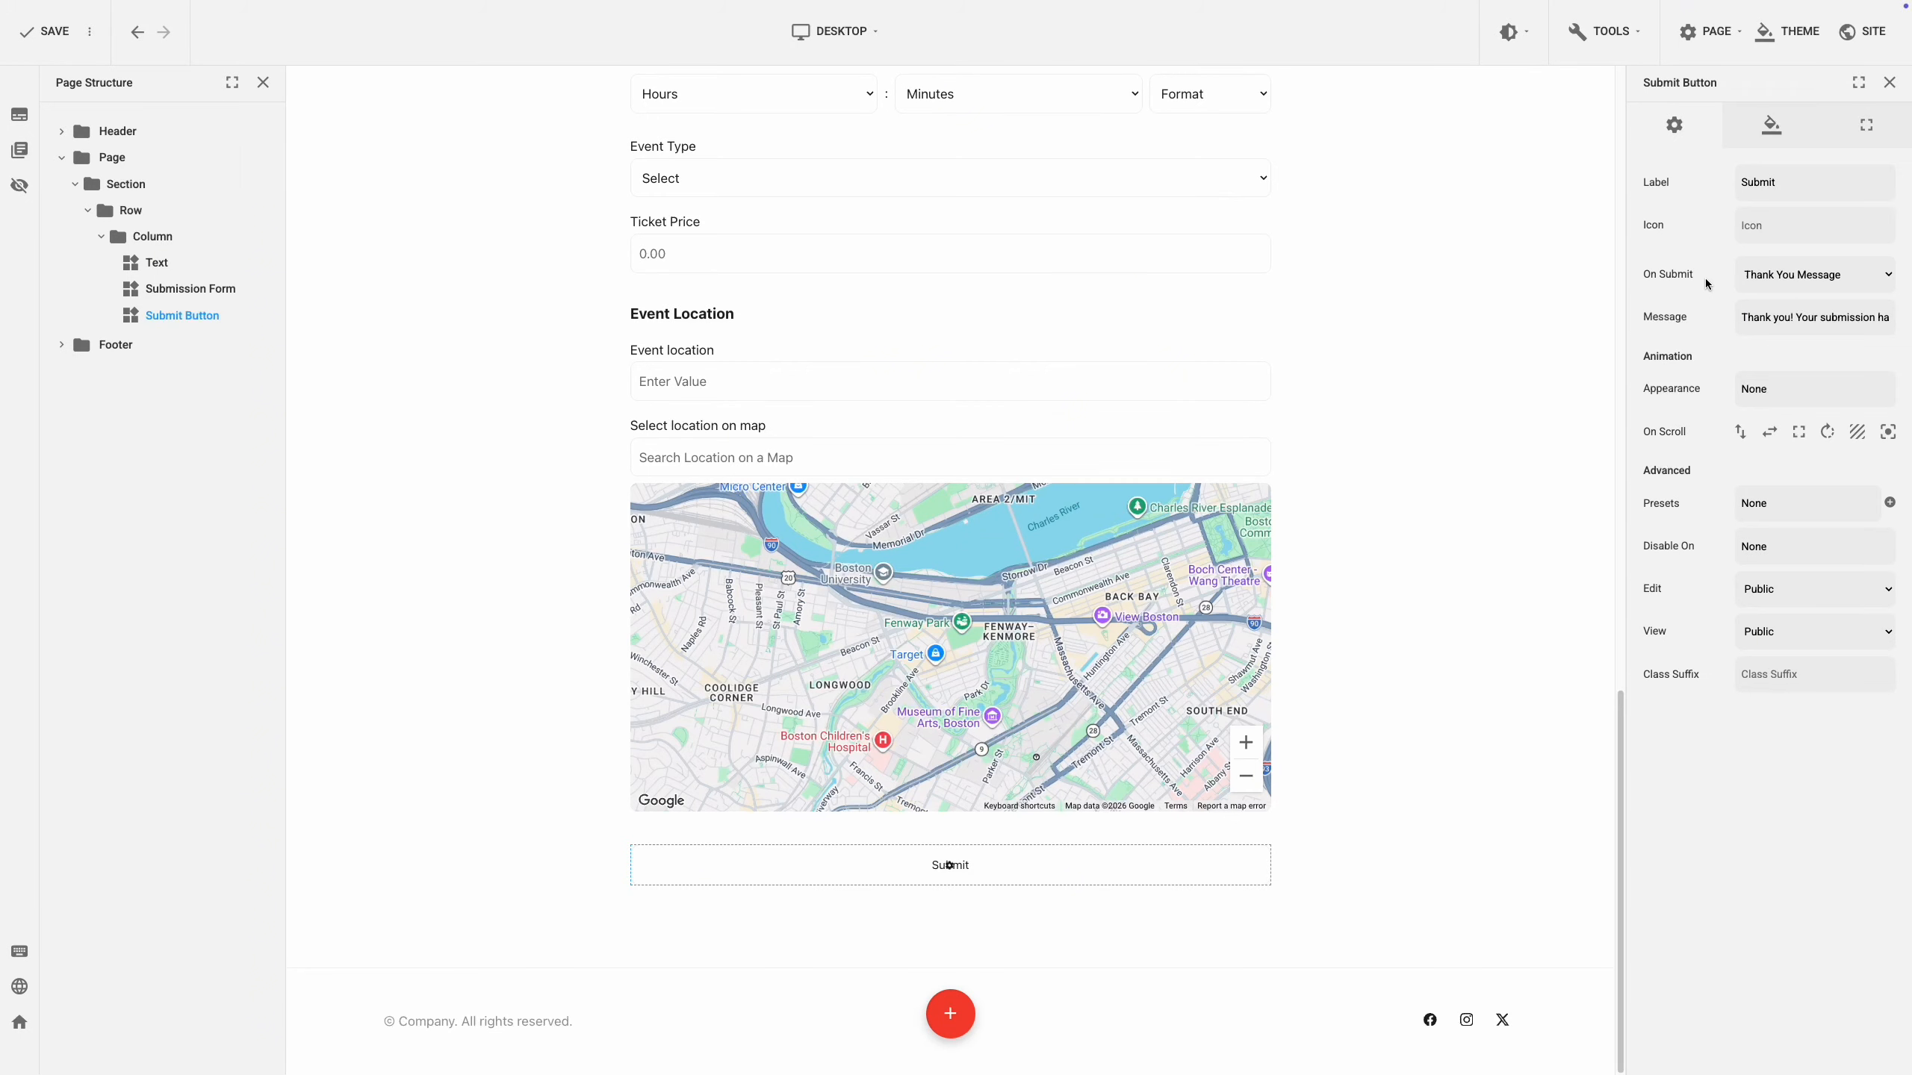
click(1813, 285)
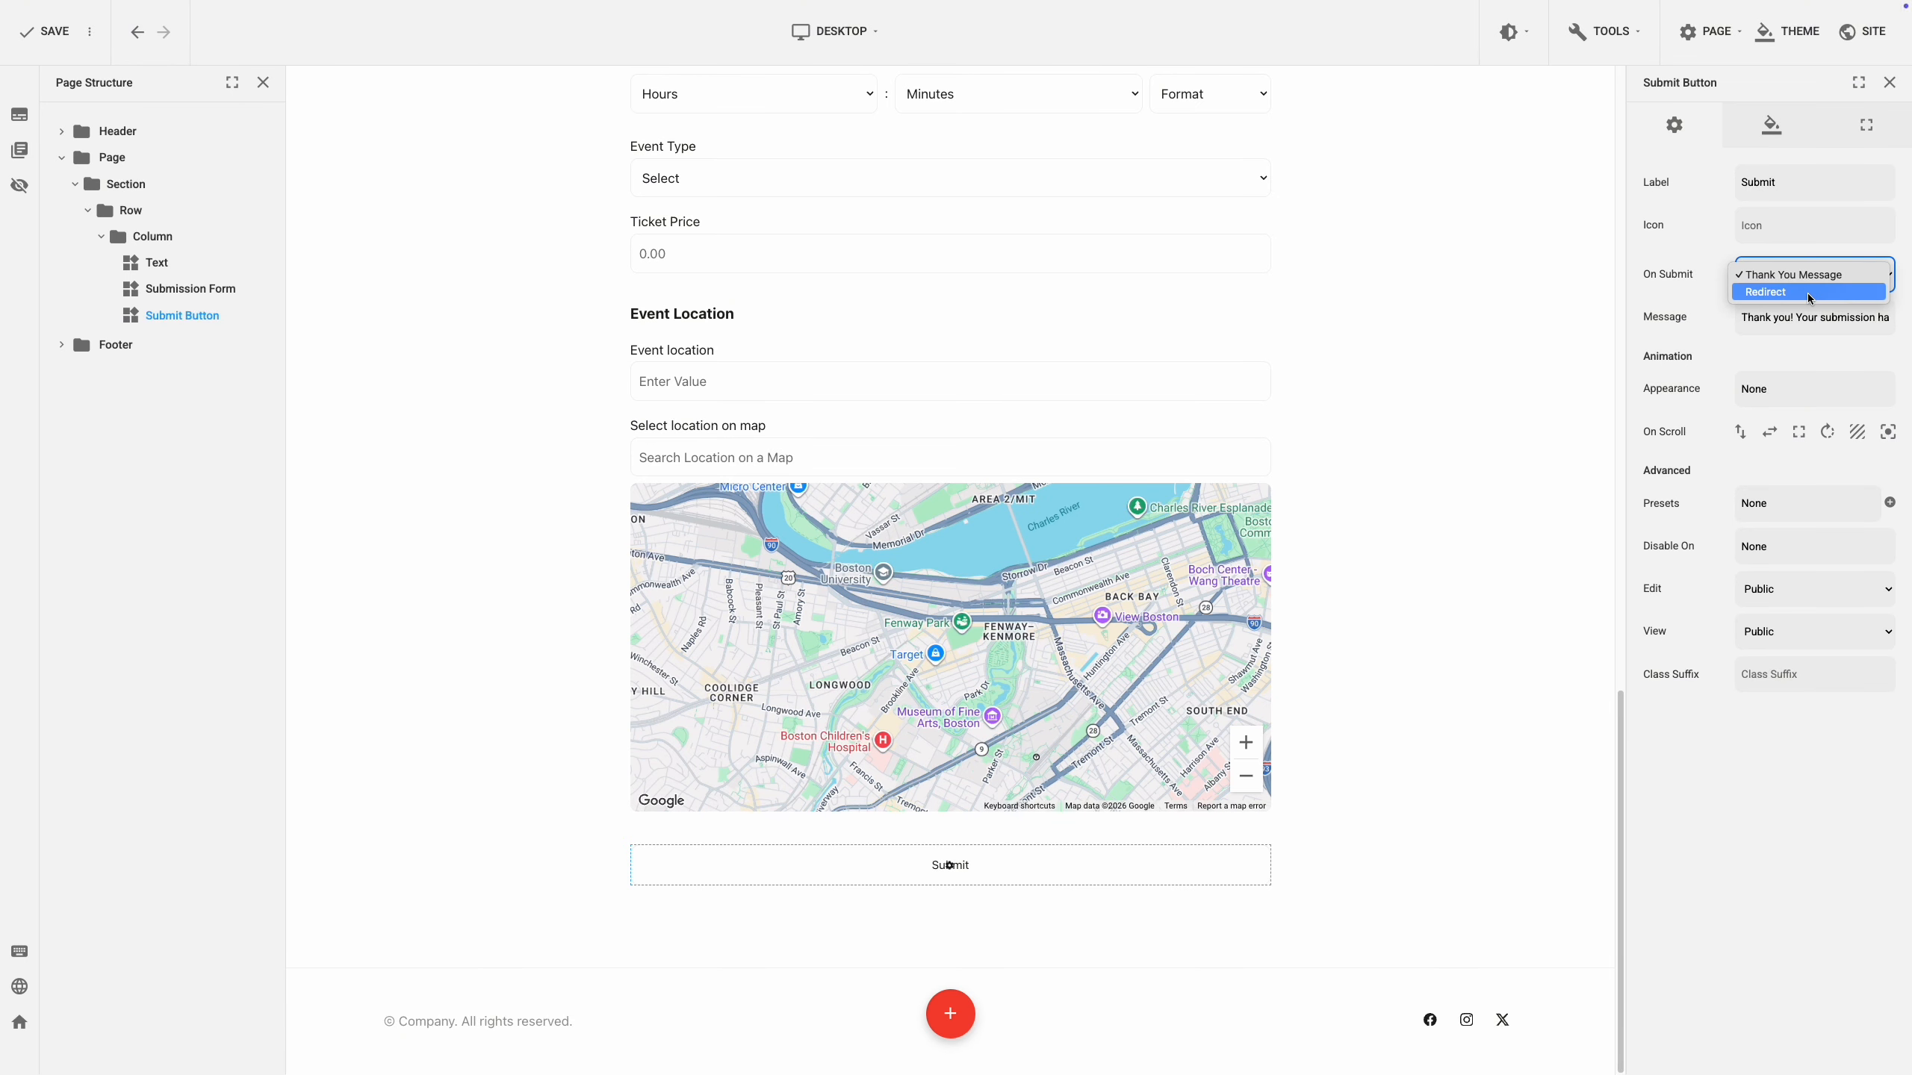
click(1810, 283)
click(1801, 318)
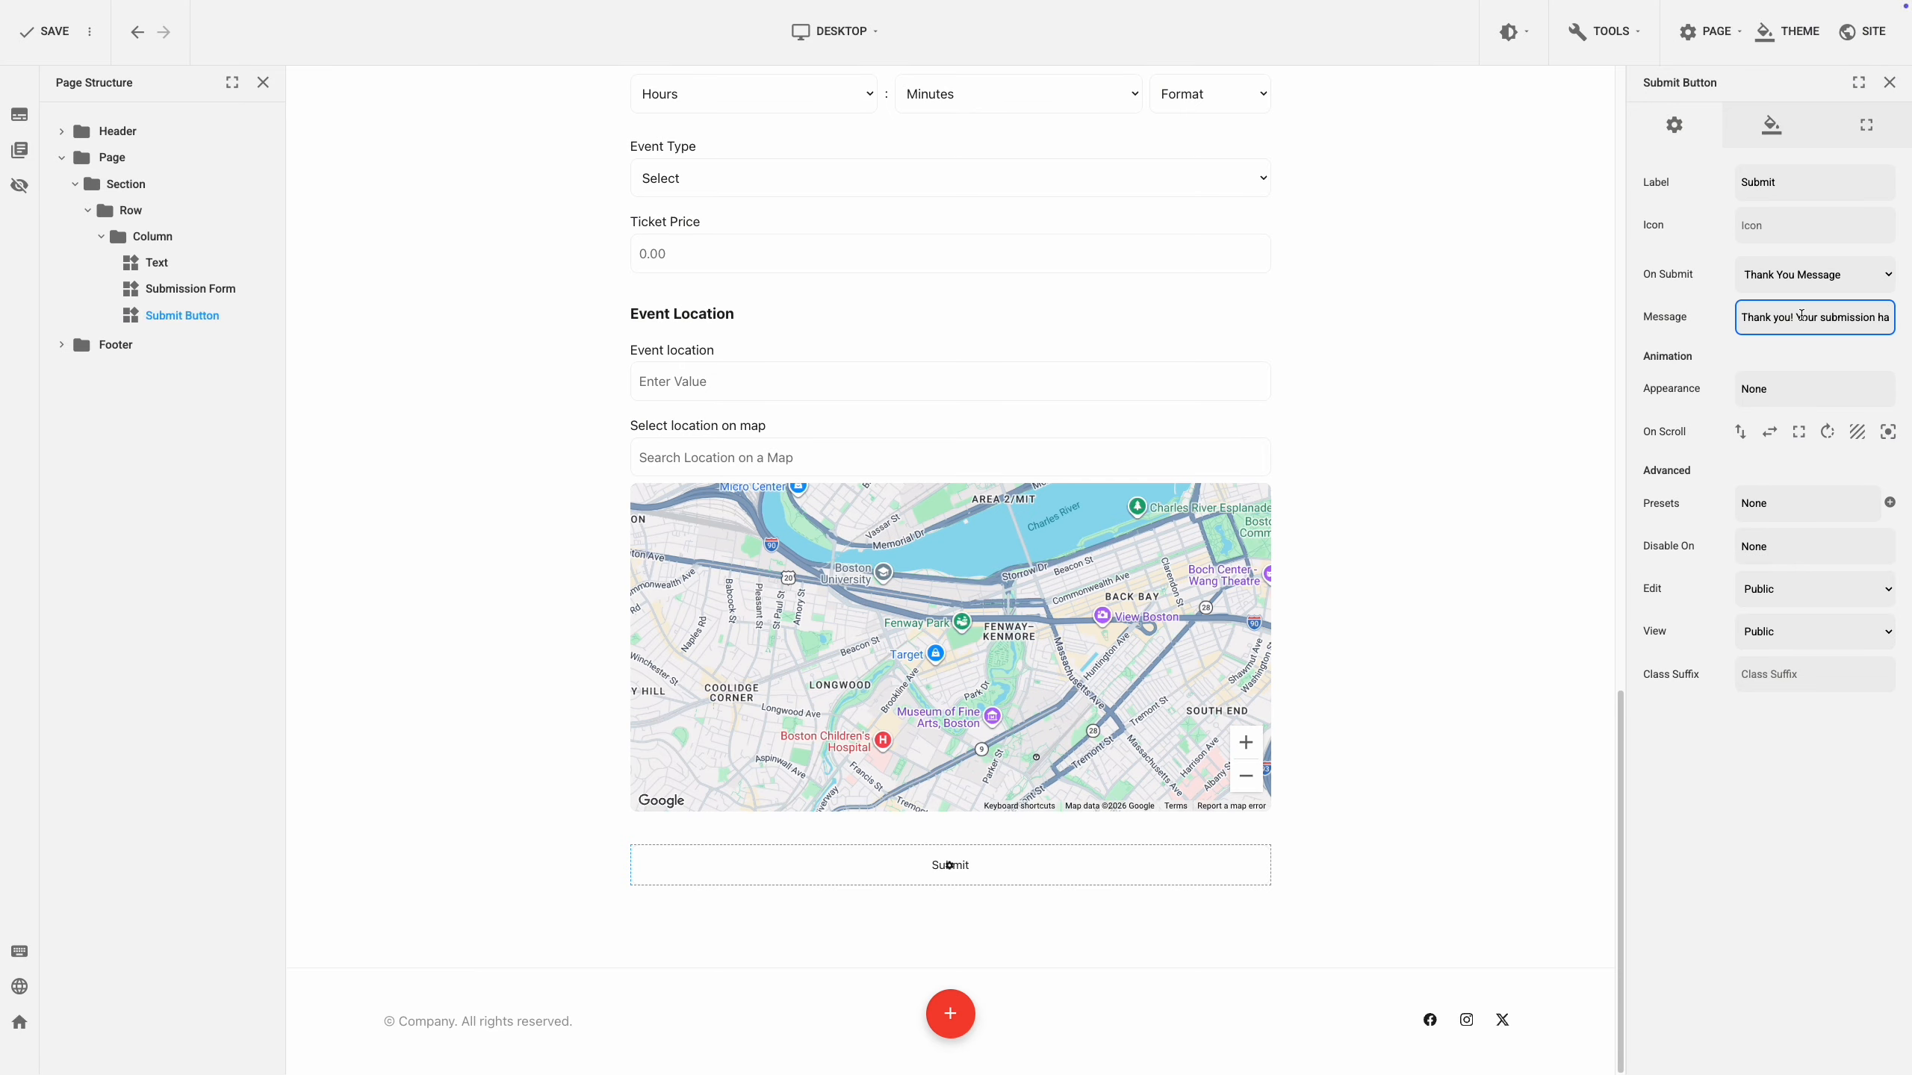
click(1798, 350)
click(1813, 283)
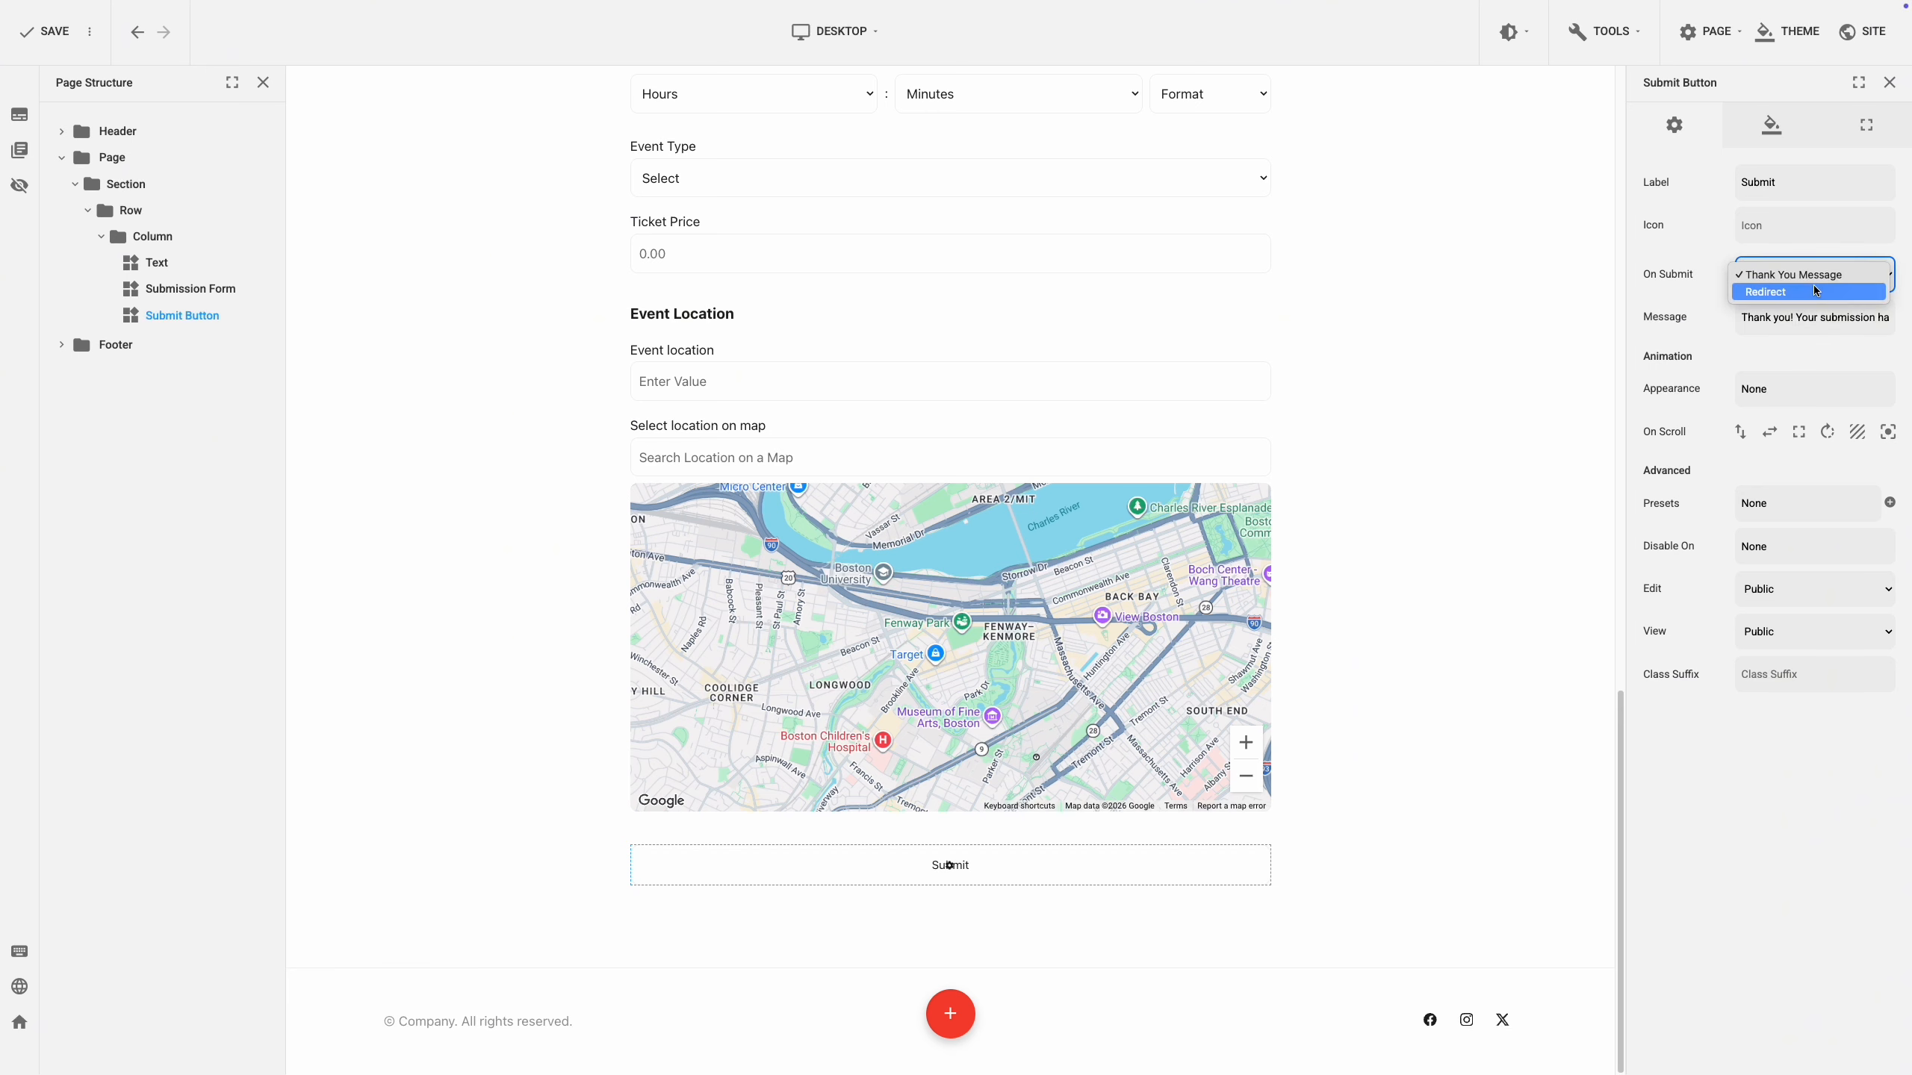
click(1815, 292)
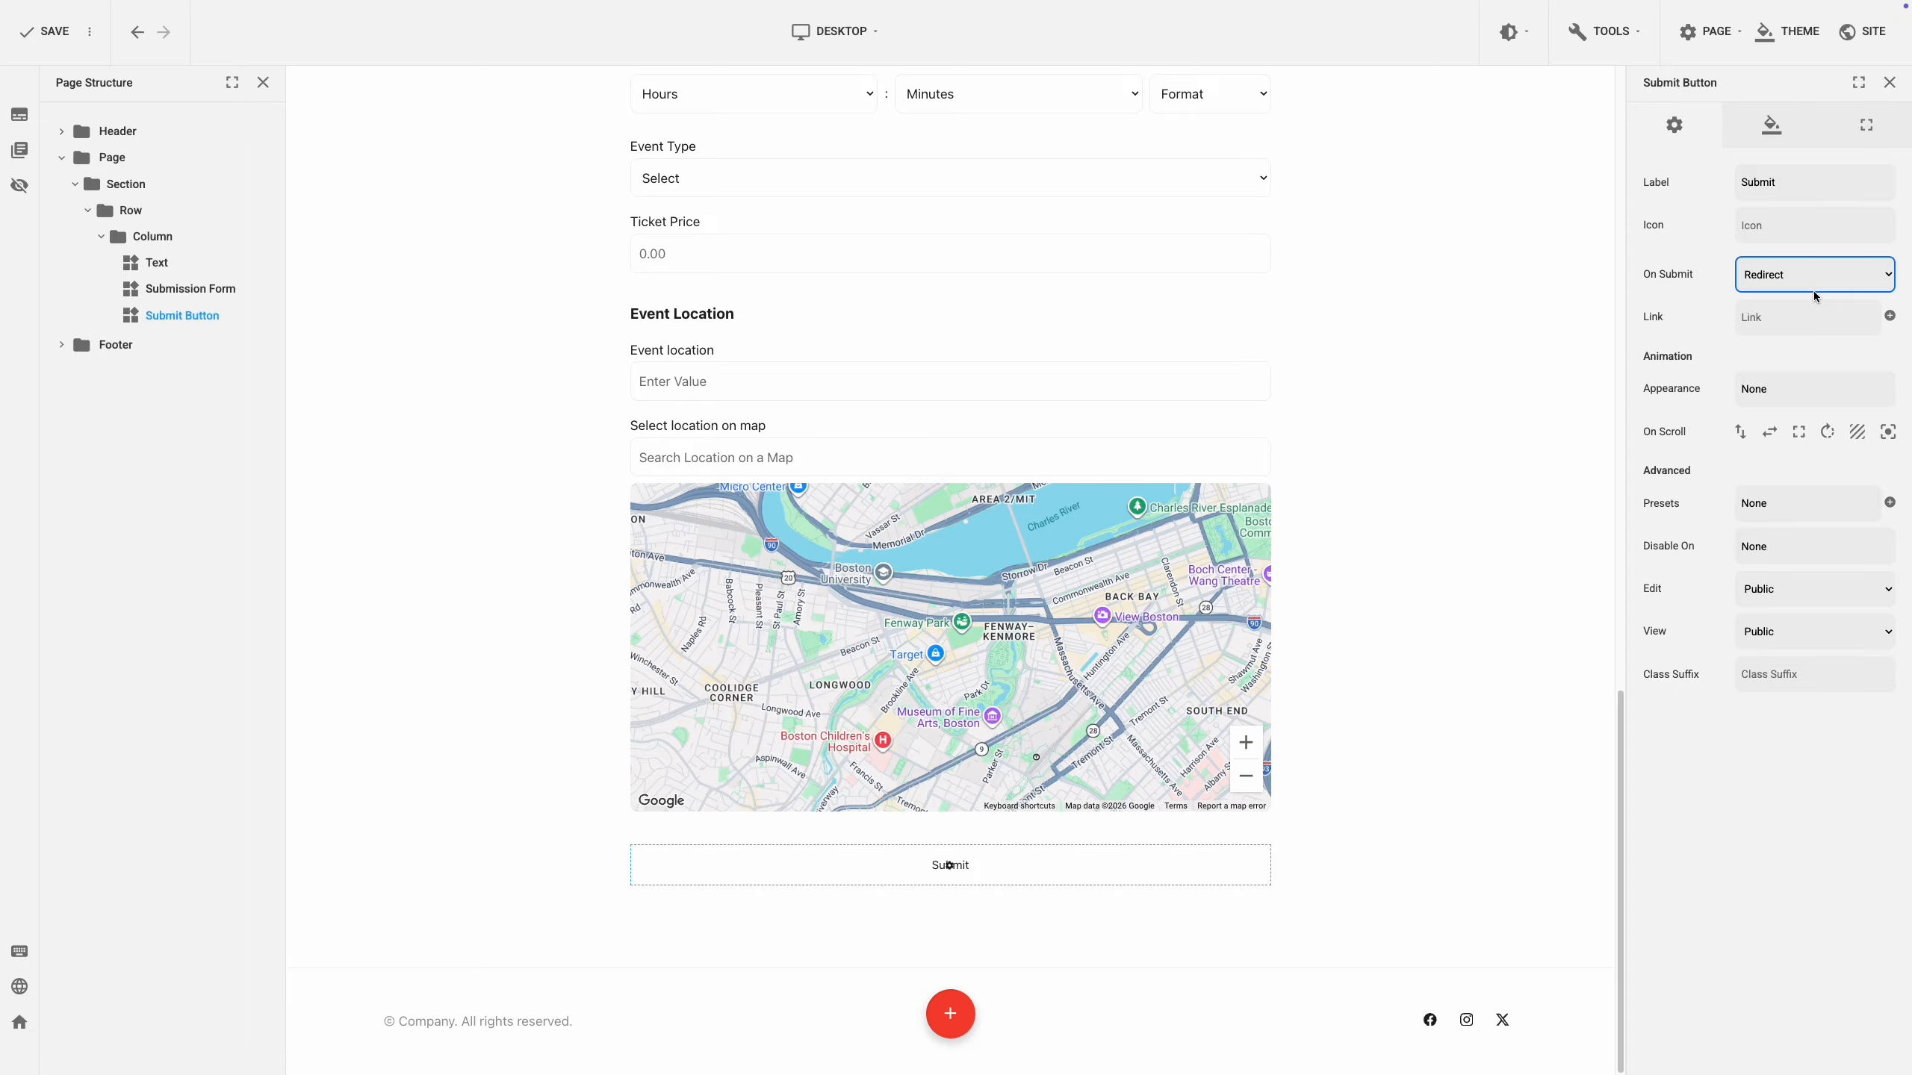
Set the redirect target to My Account under User Menu > My Profile and save the page.
click(1887, 316)
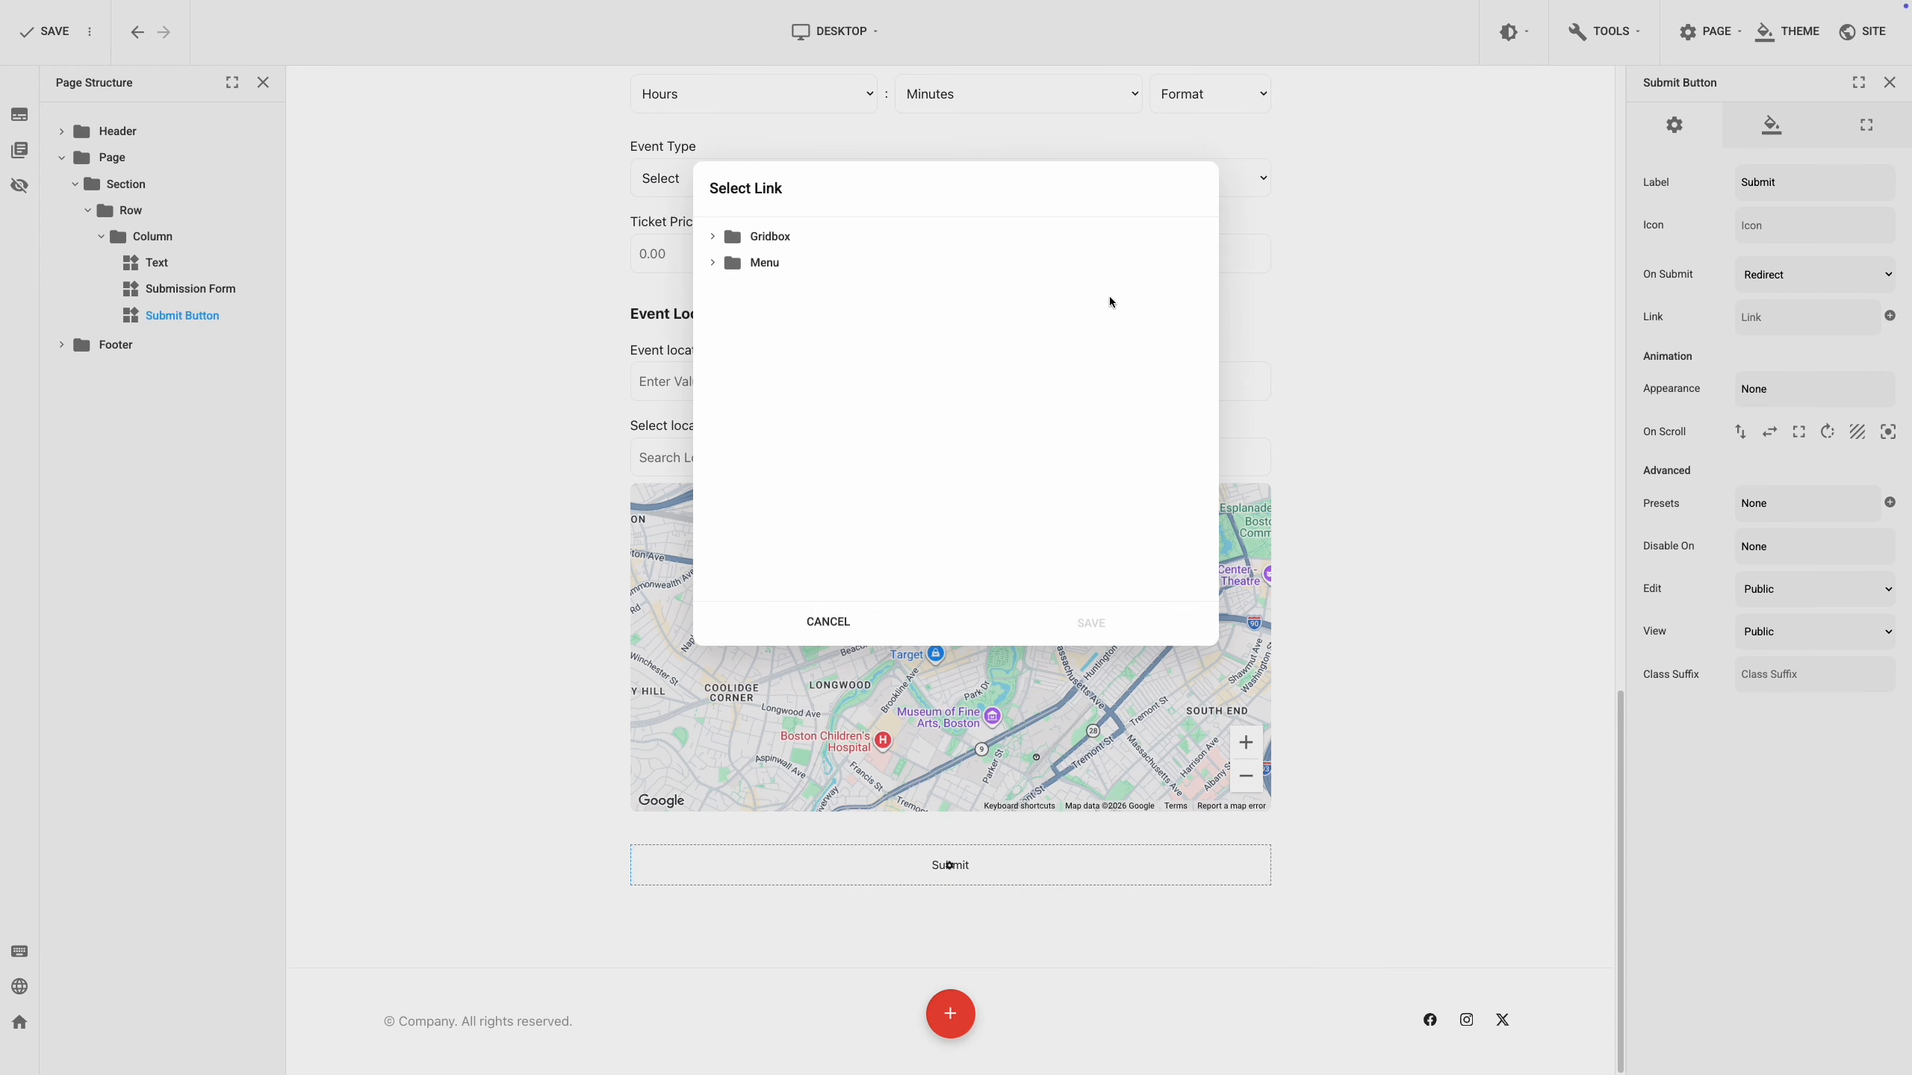
click(714, 264)
click(726, 316)
click(740, 343)
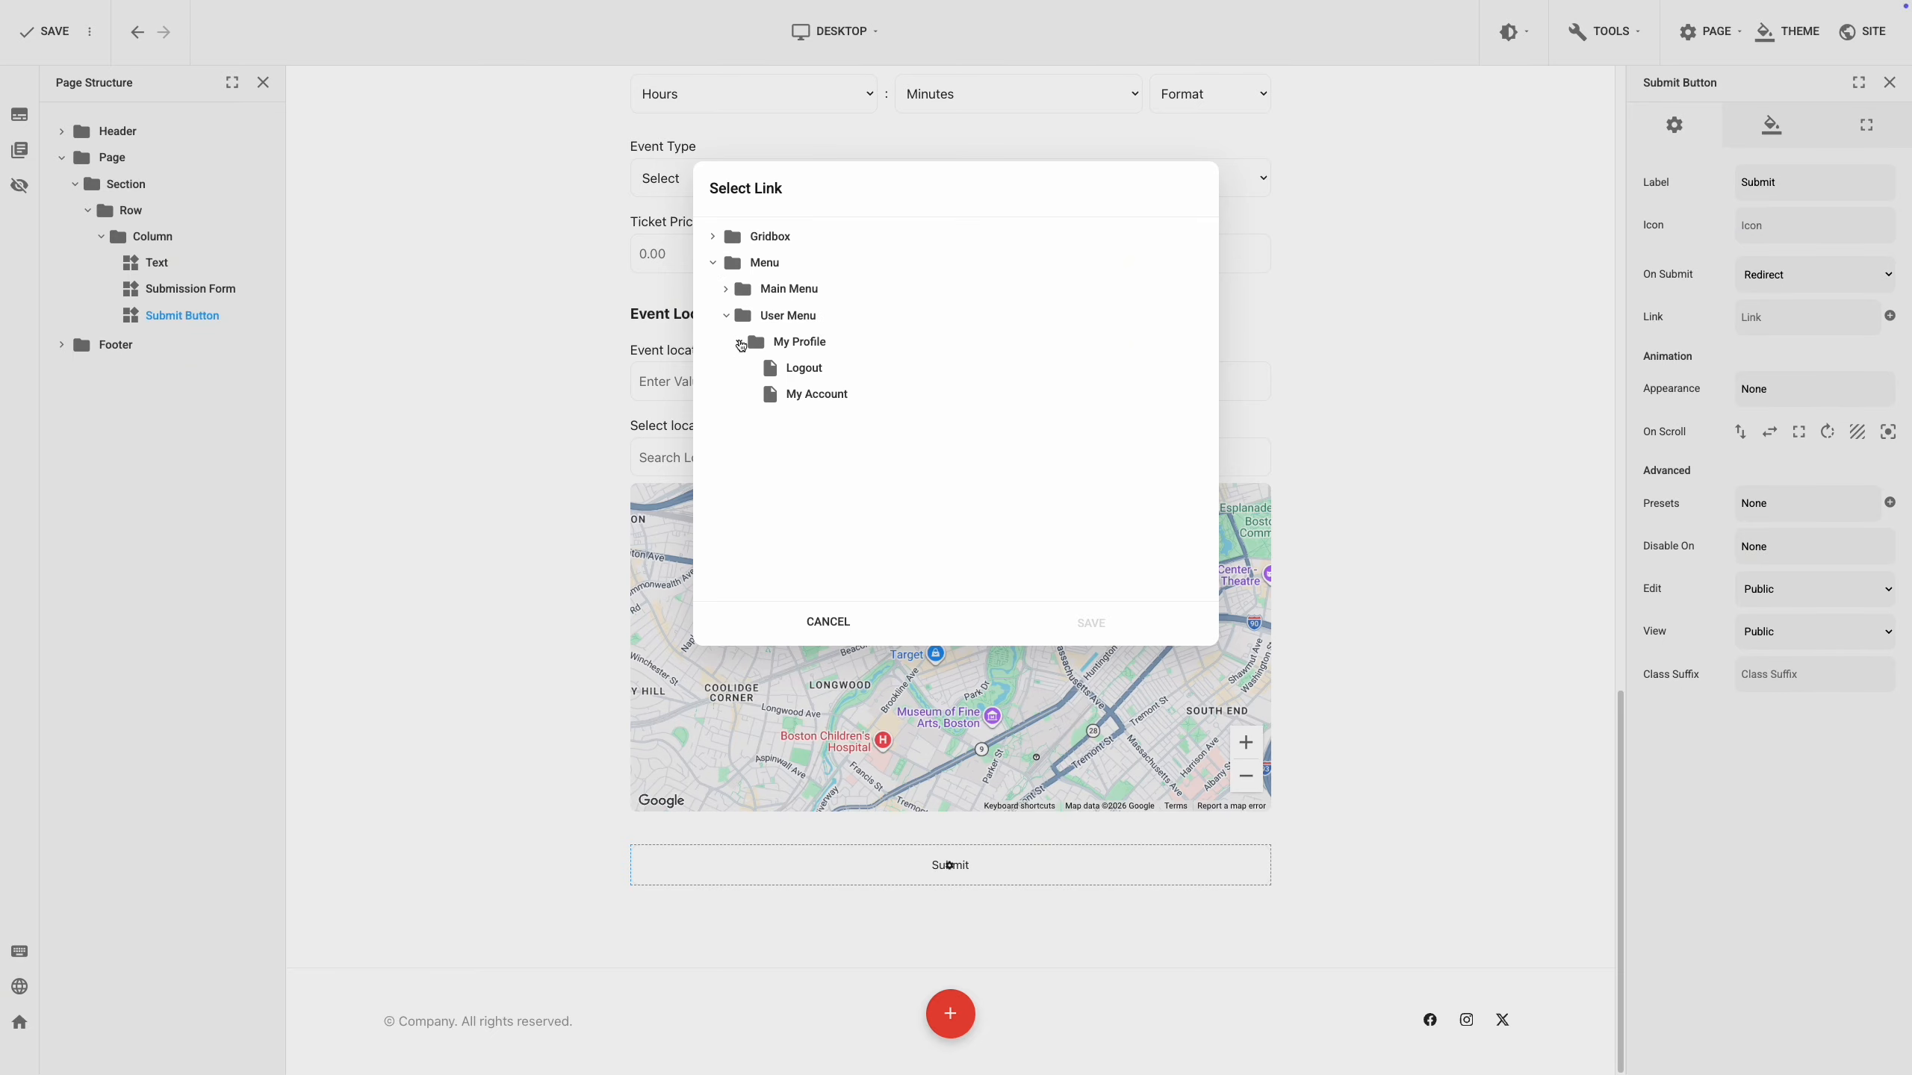
click(802, 396)
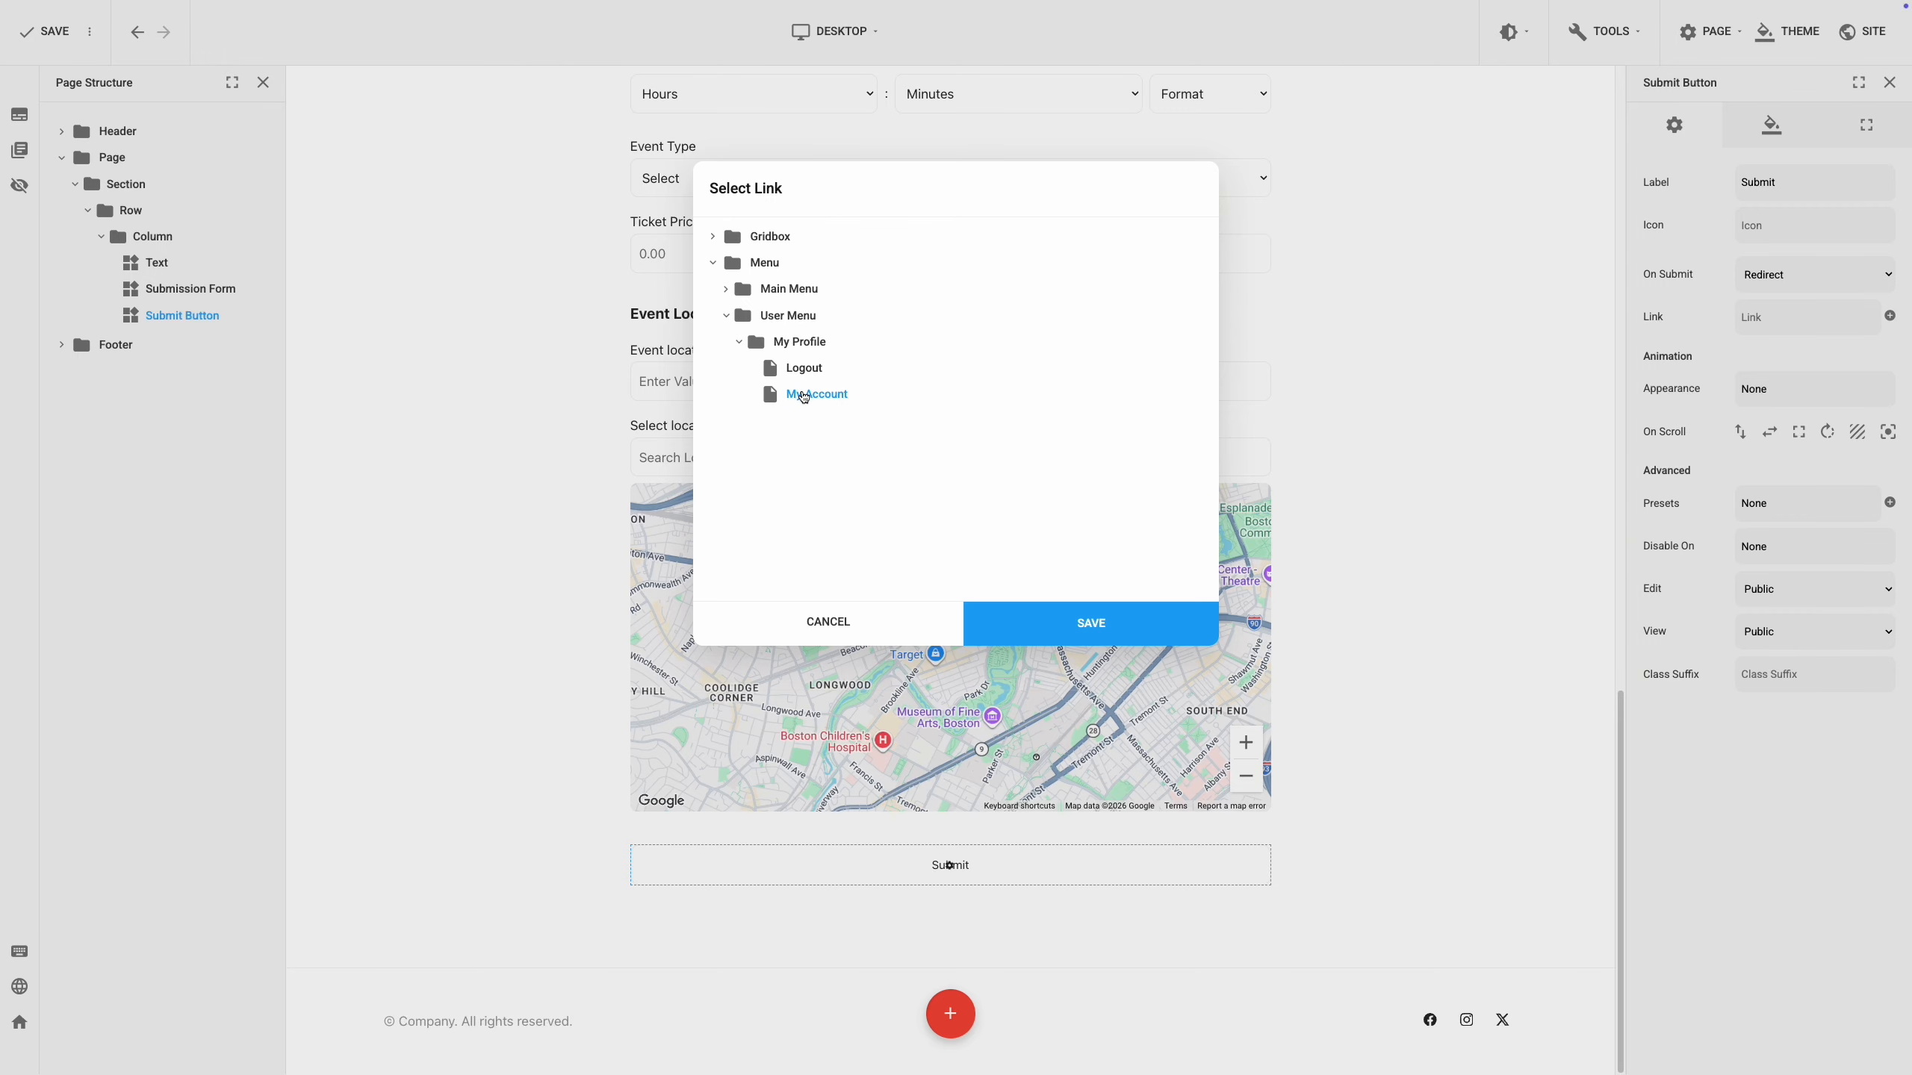
click(1118, 614)
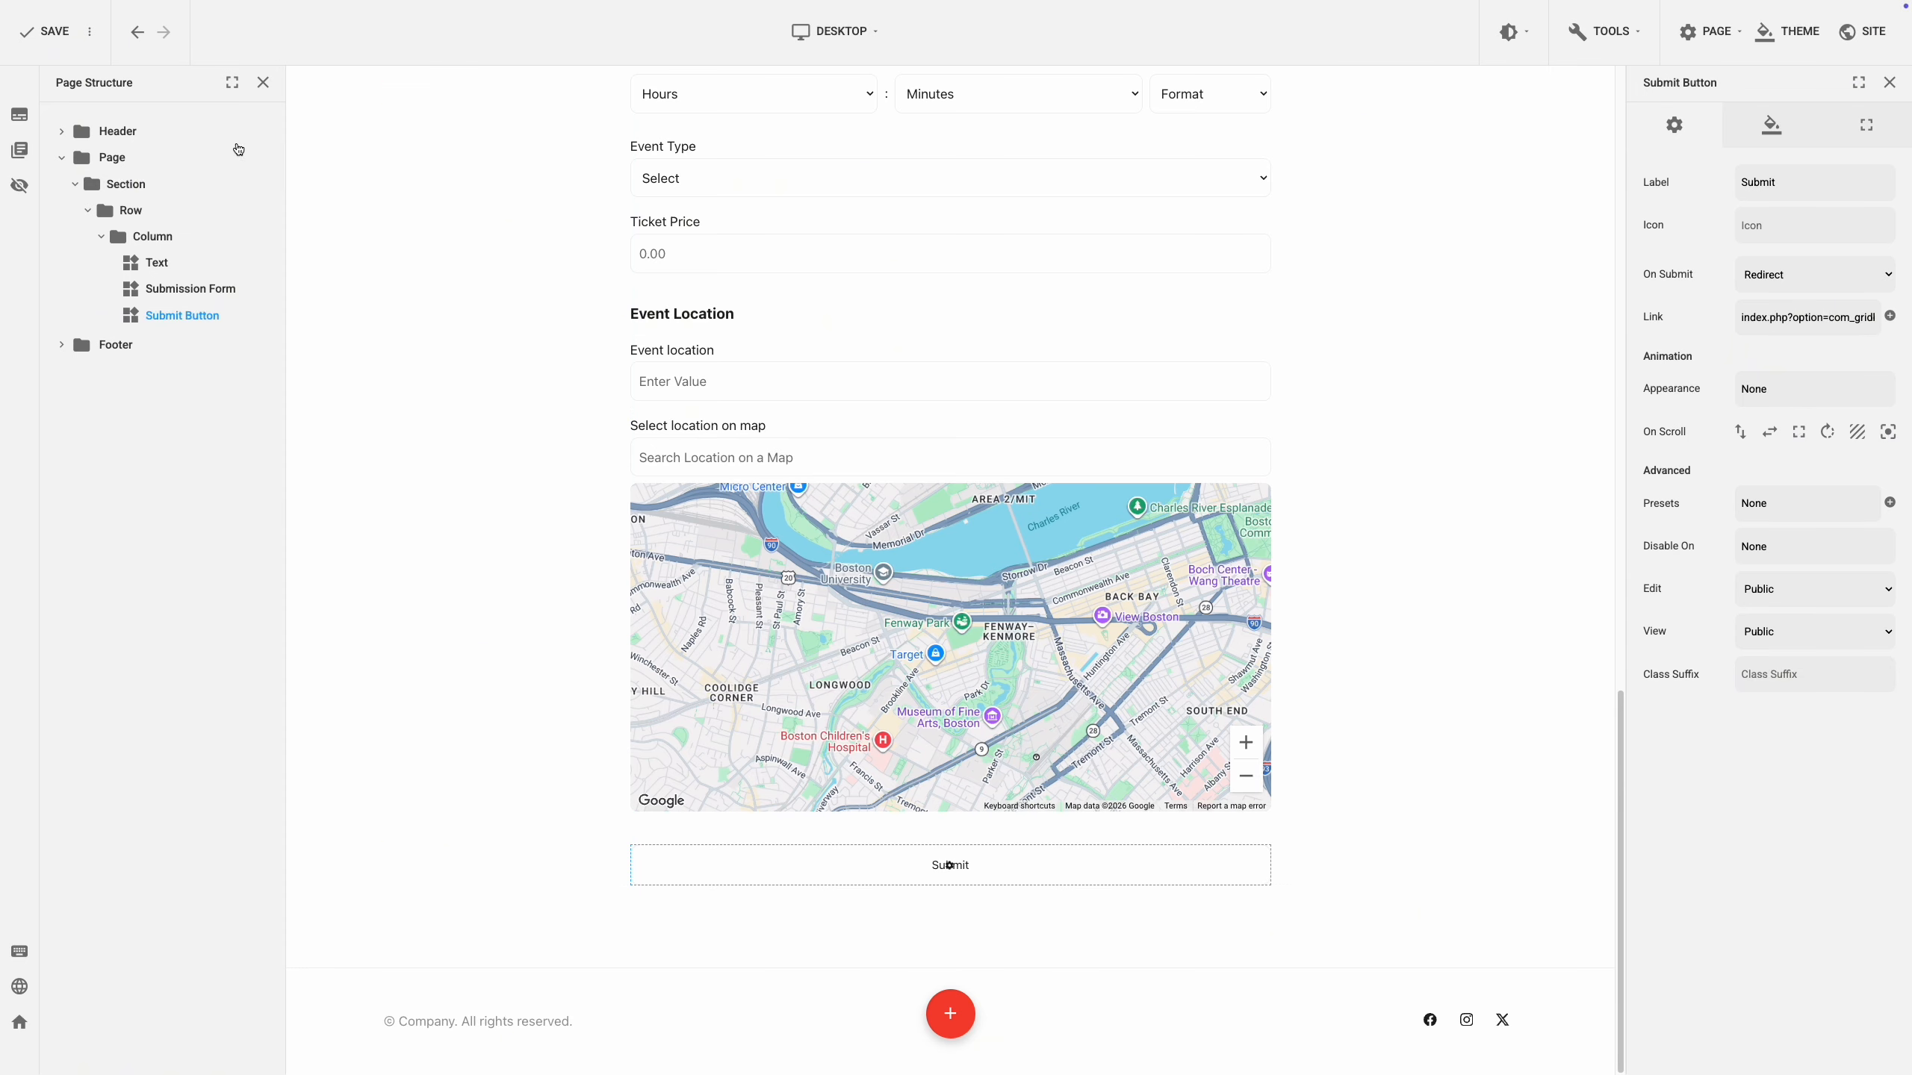
click(33, 34)
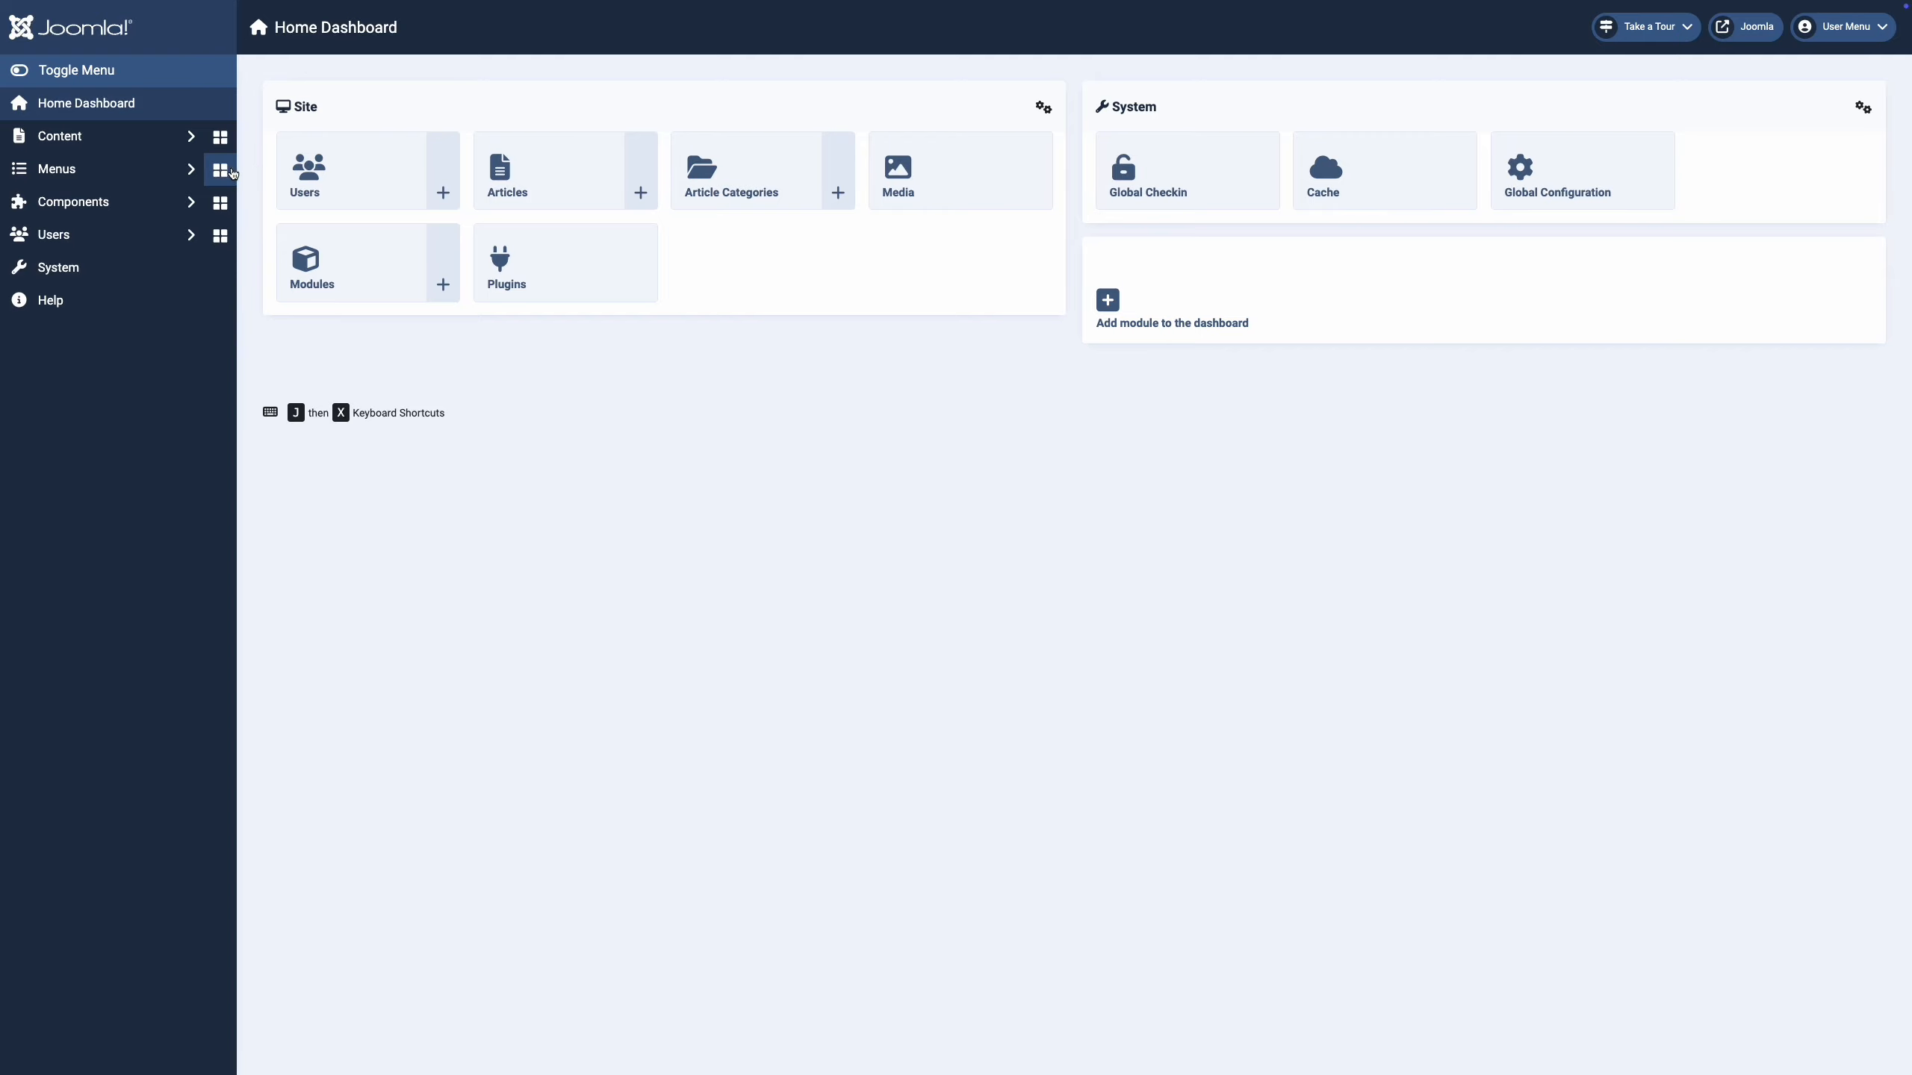
Create a new Main Menu item titled 'Submit Event'.
click(191, 171)
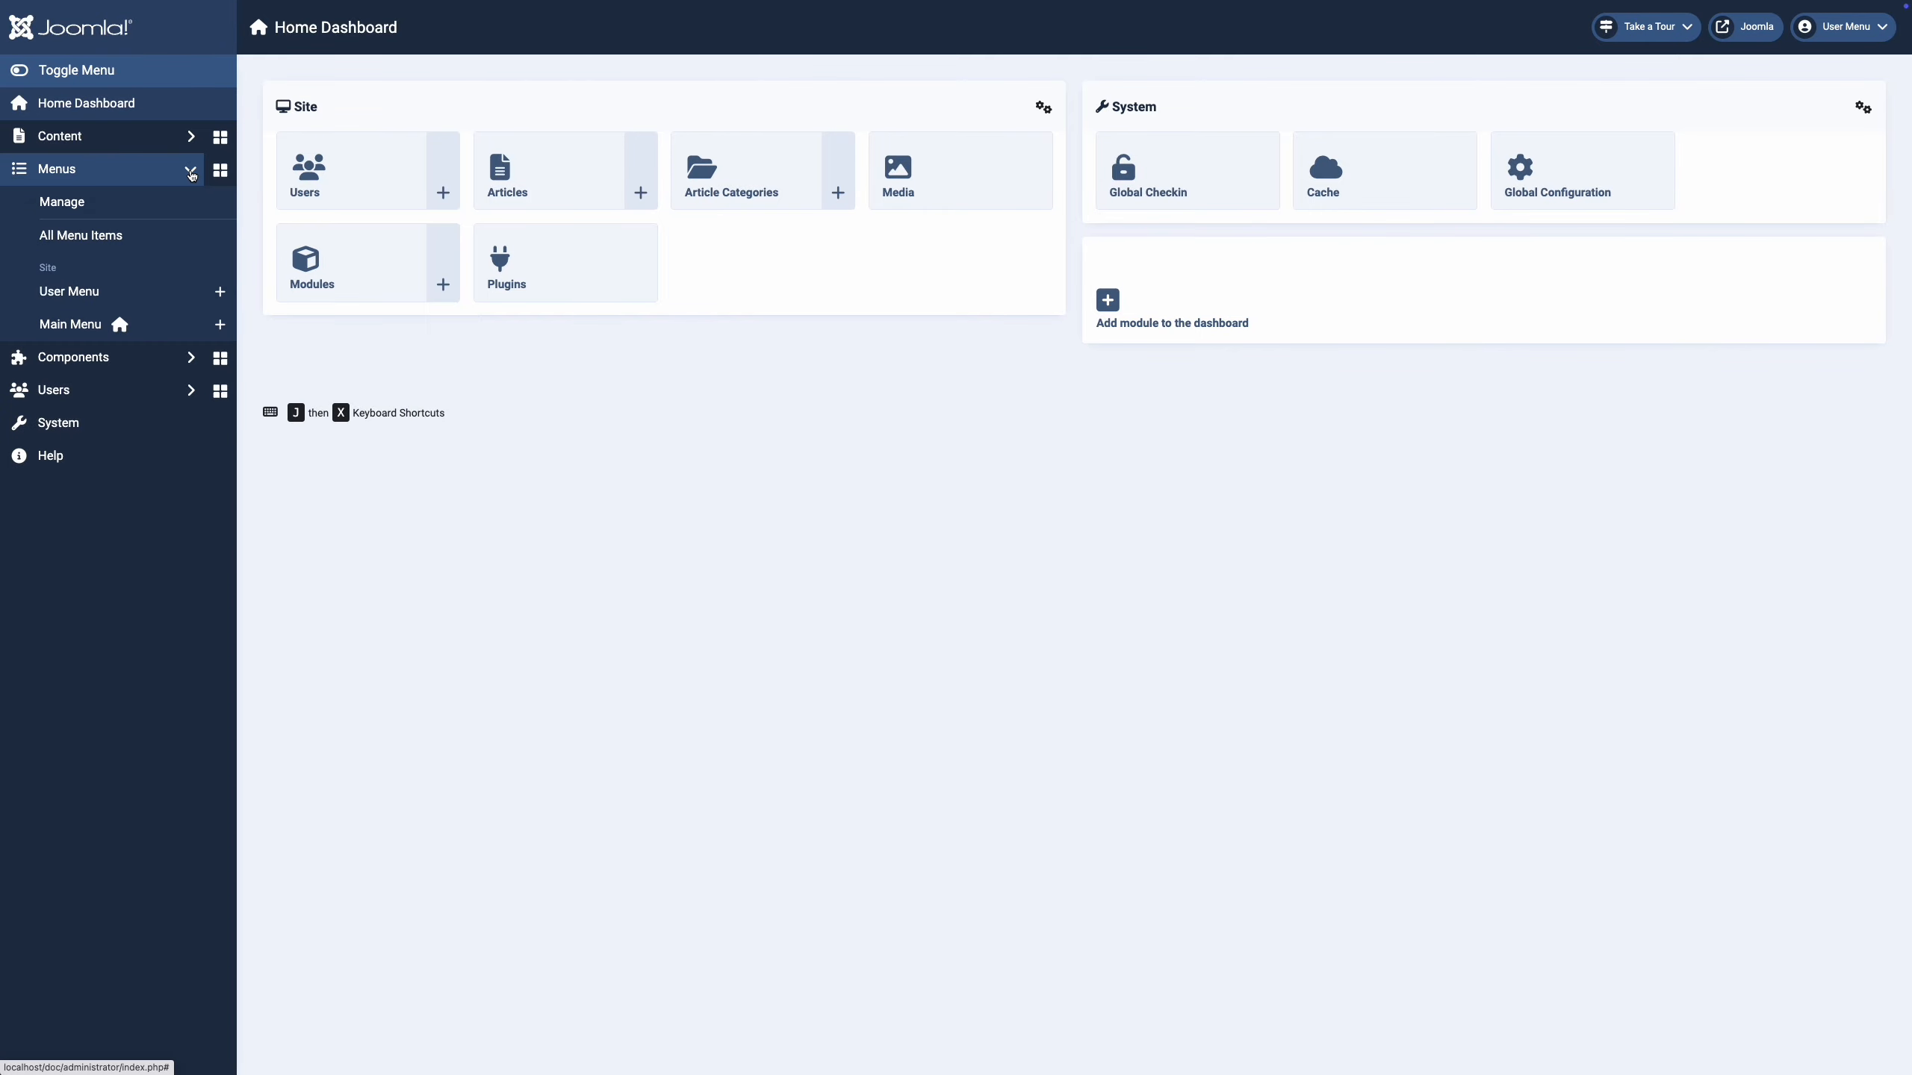
click(150, 334)
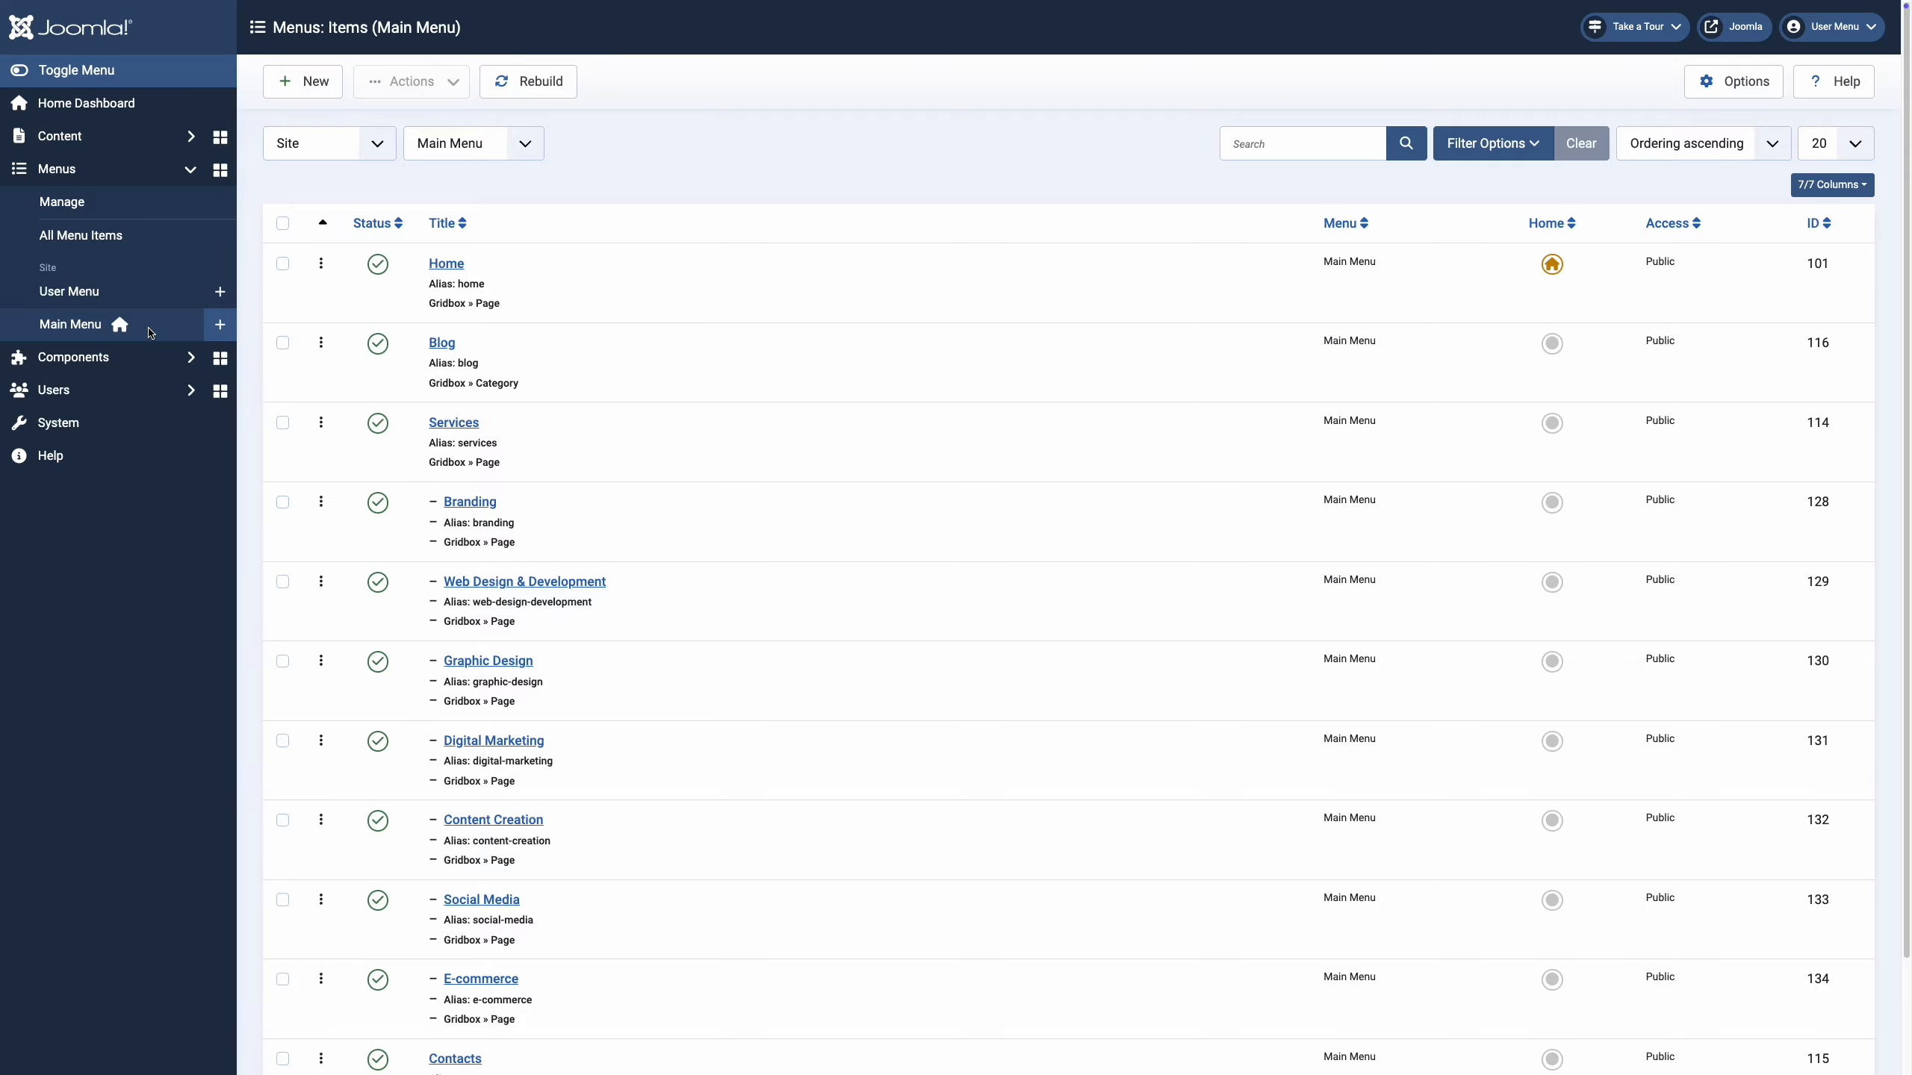
click(304, 82)
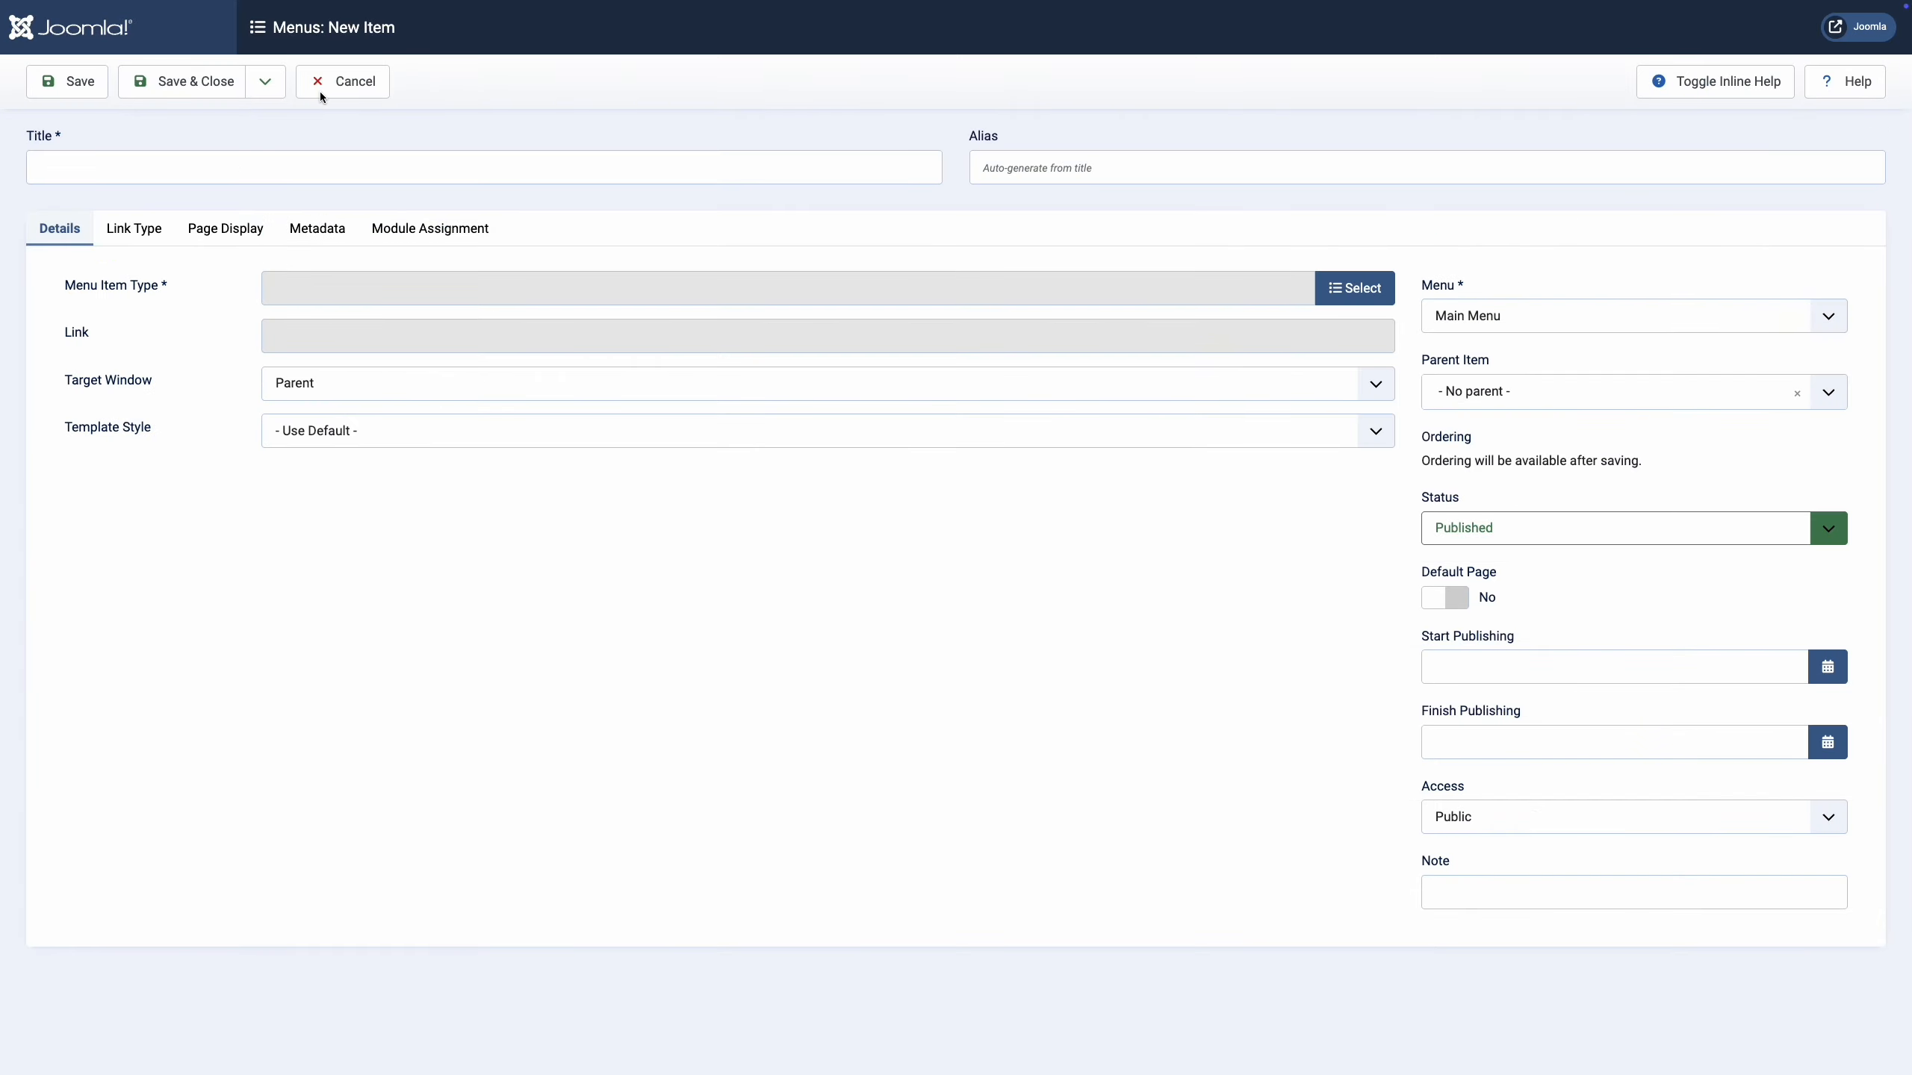
click(313, 161)
text(Submit Event)
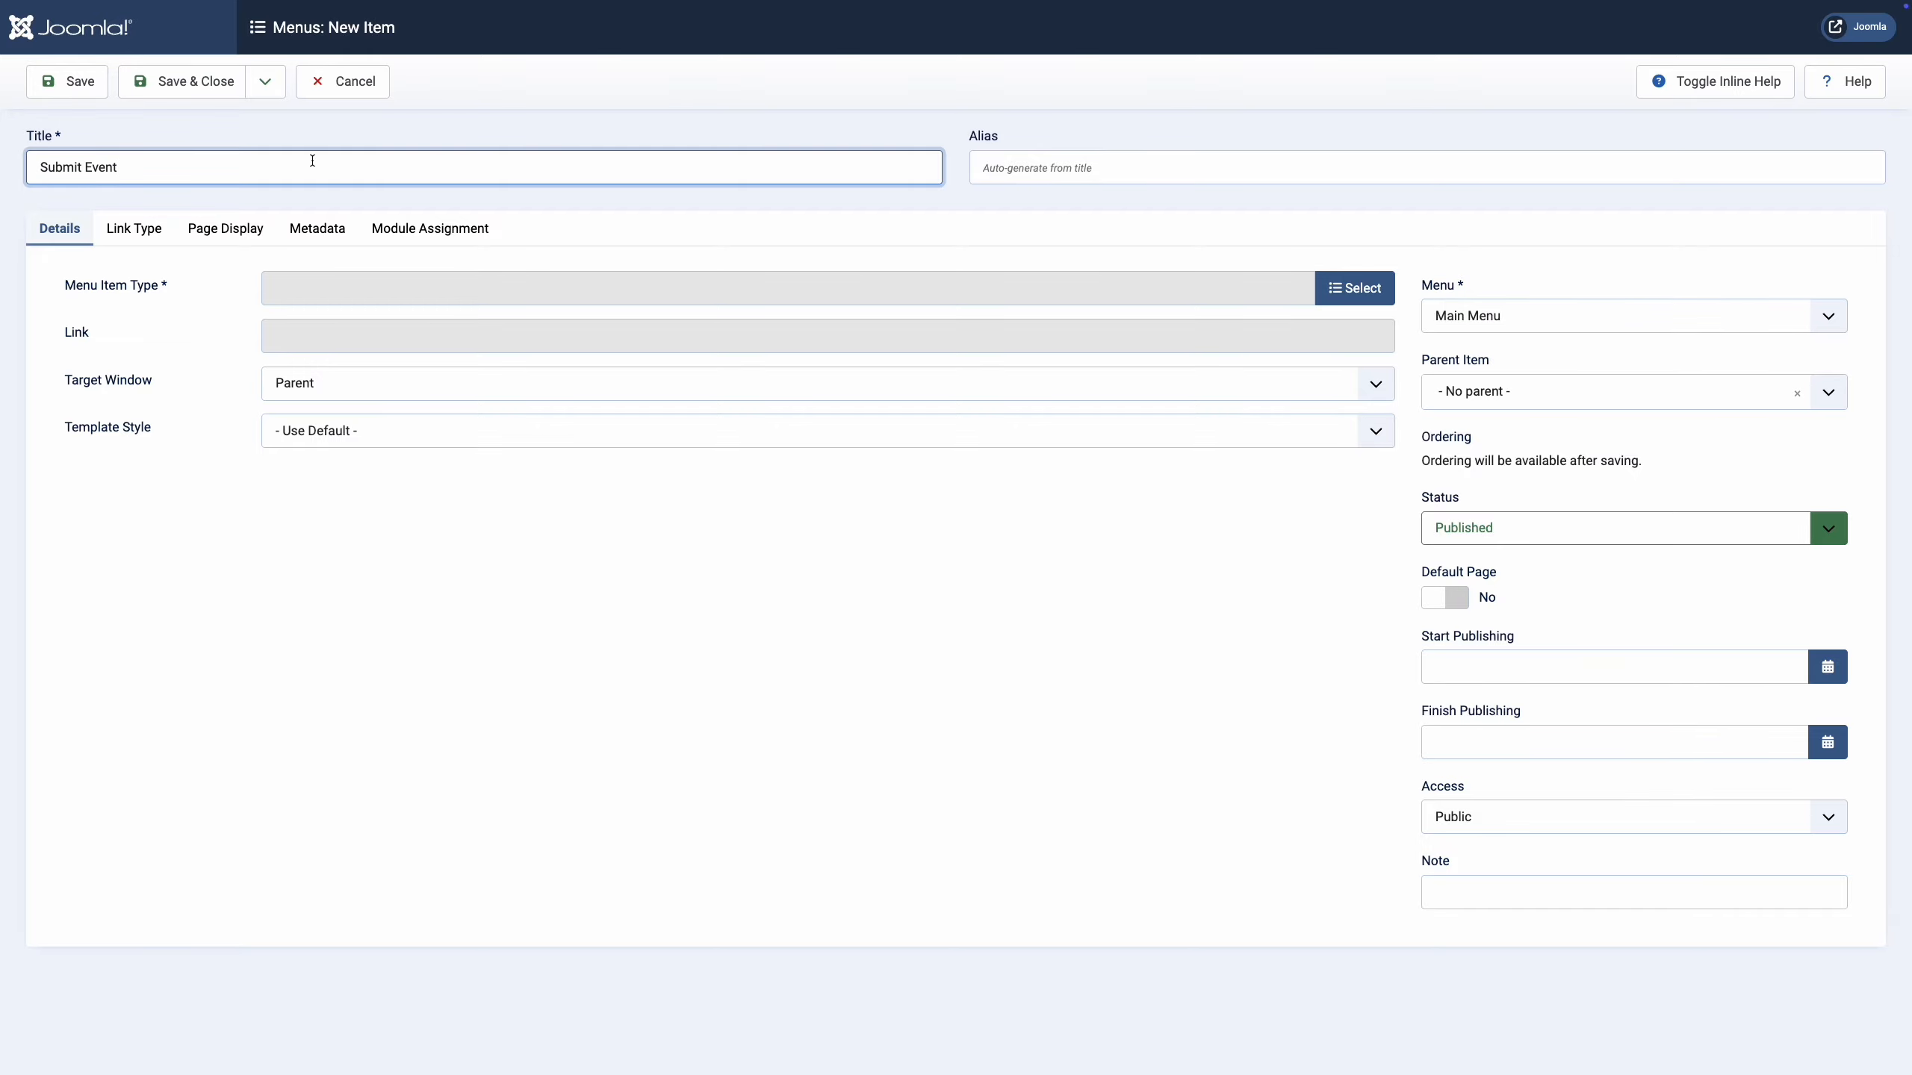
click(355, 201)
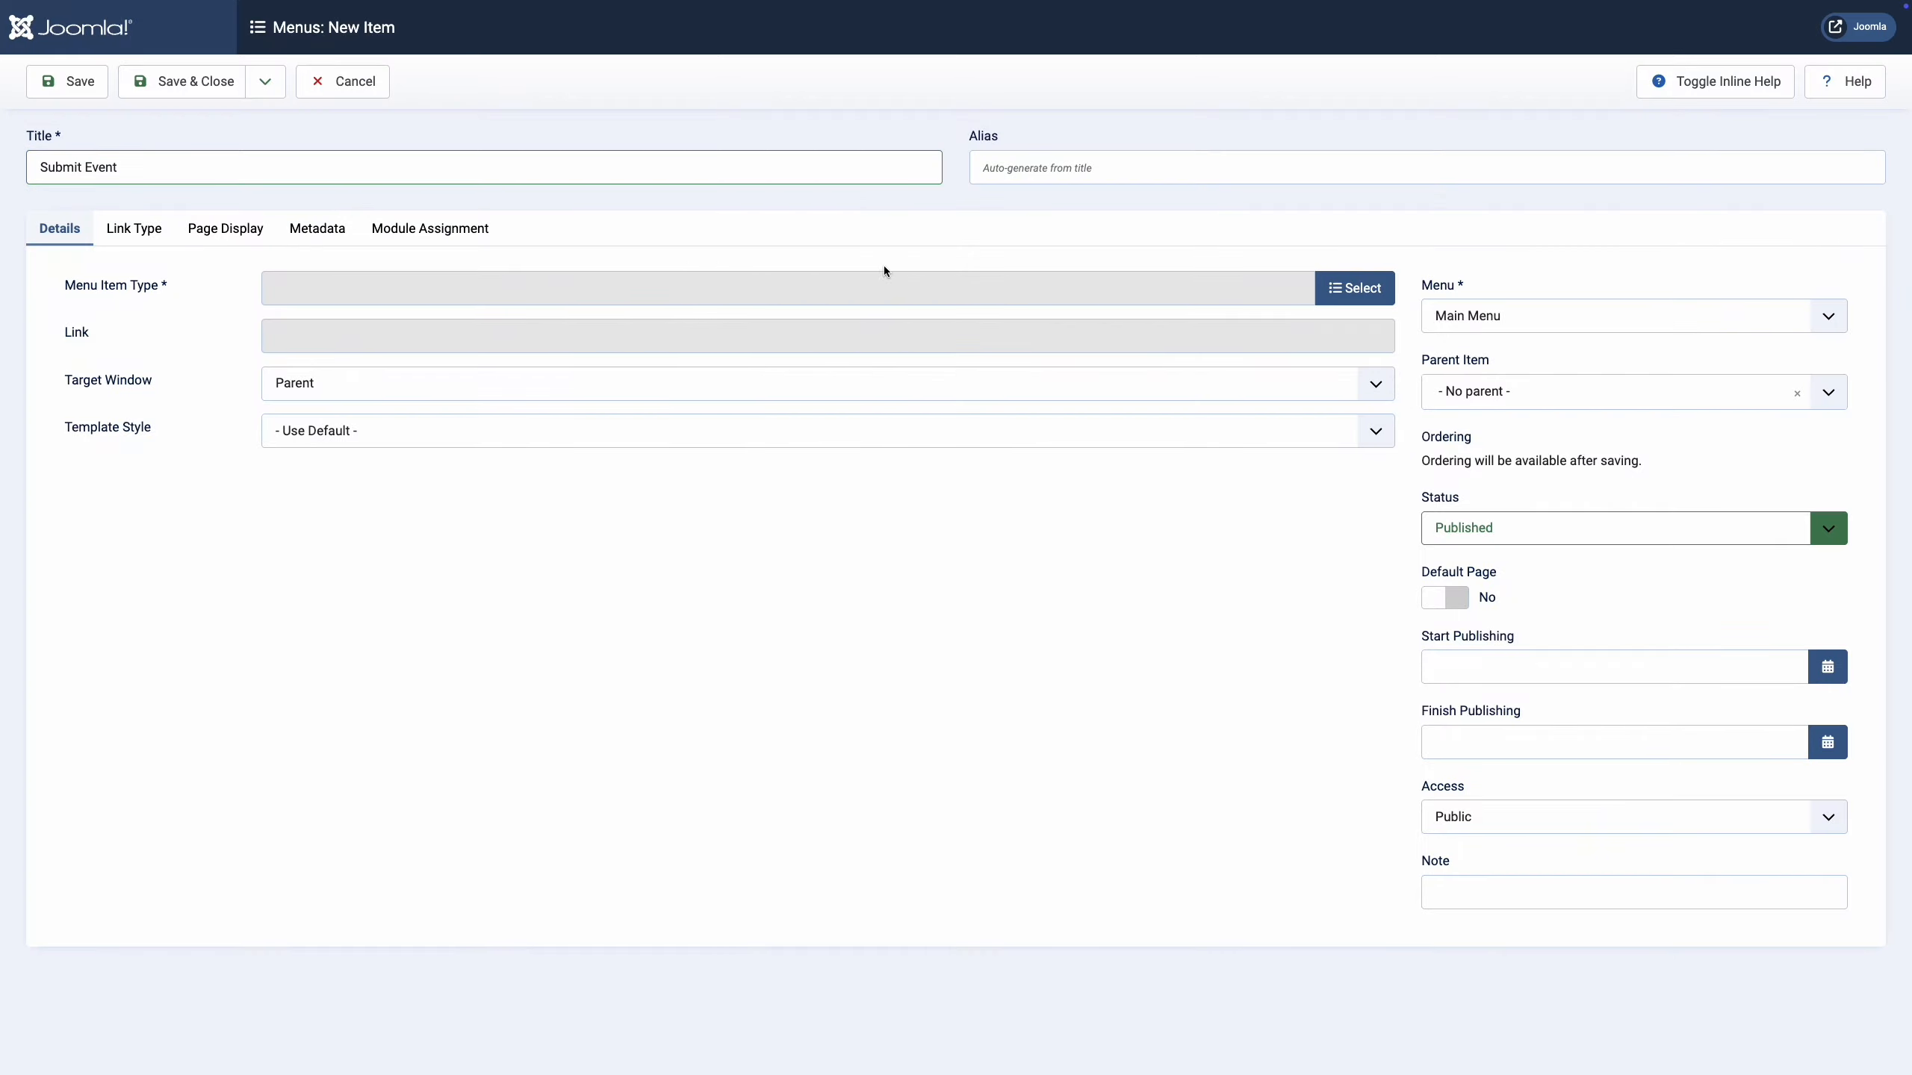
Make it a Gridbox Submission Form item linked to the Submission form page.
click(1344, 294)
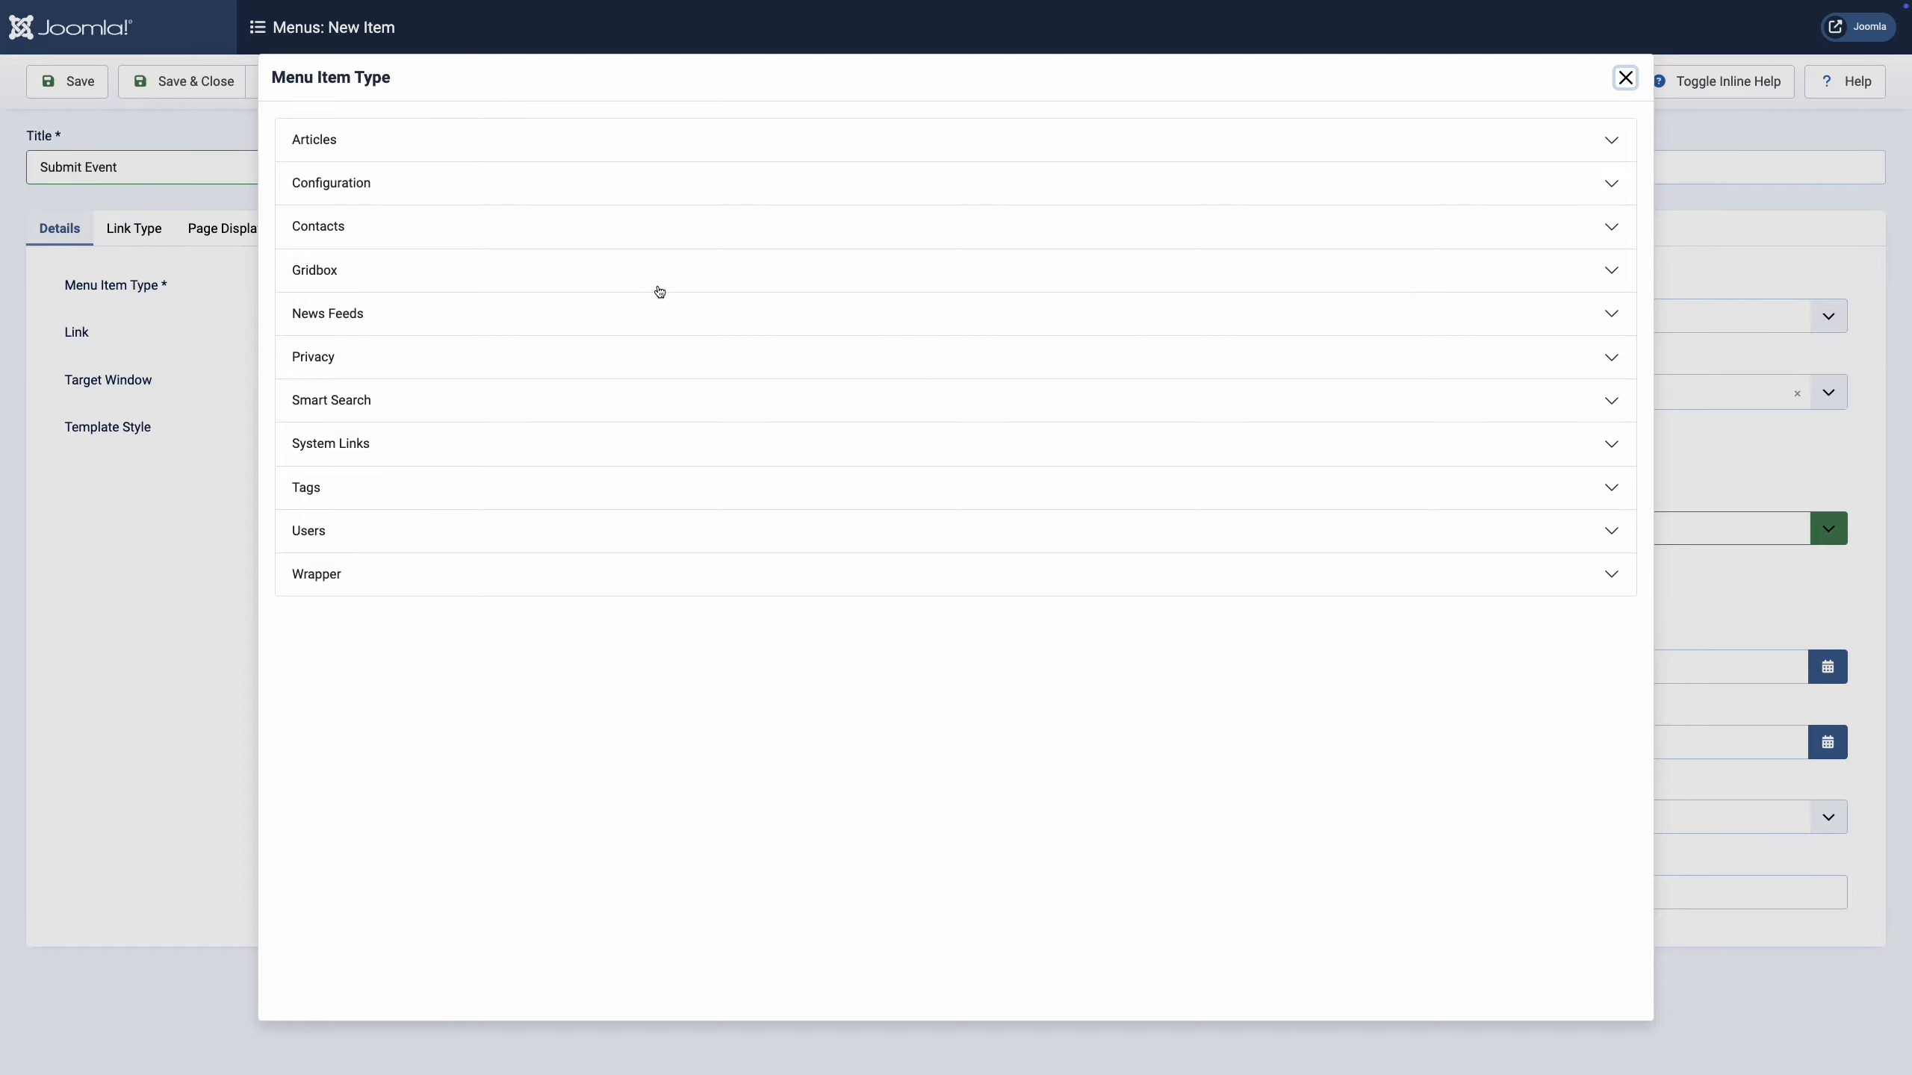
click(338, 274)
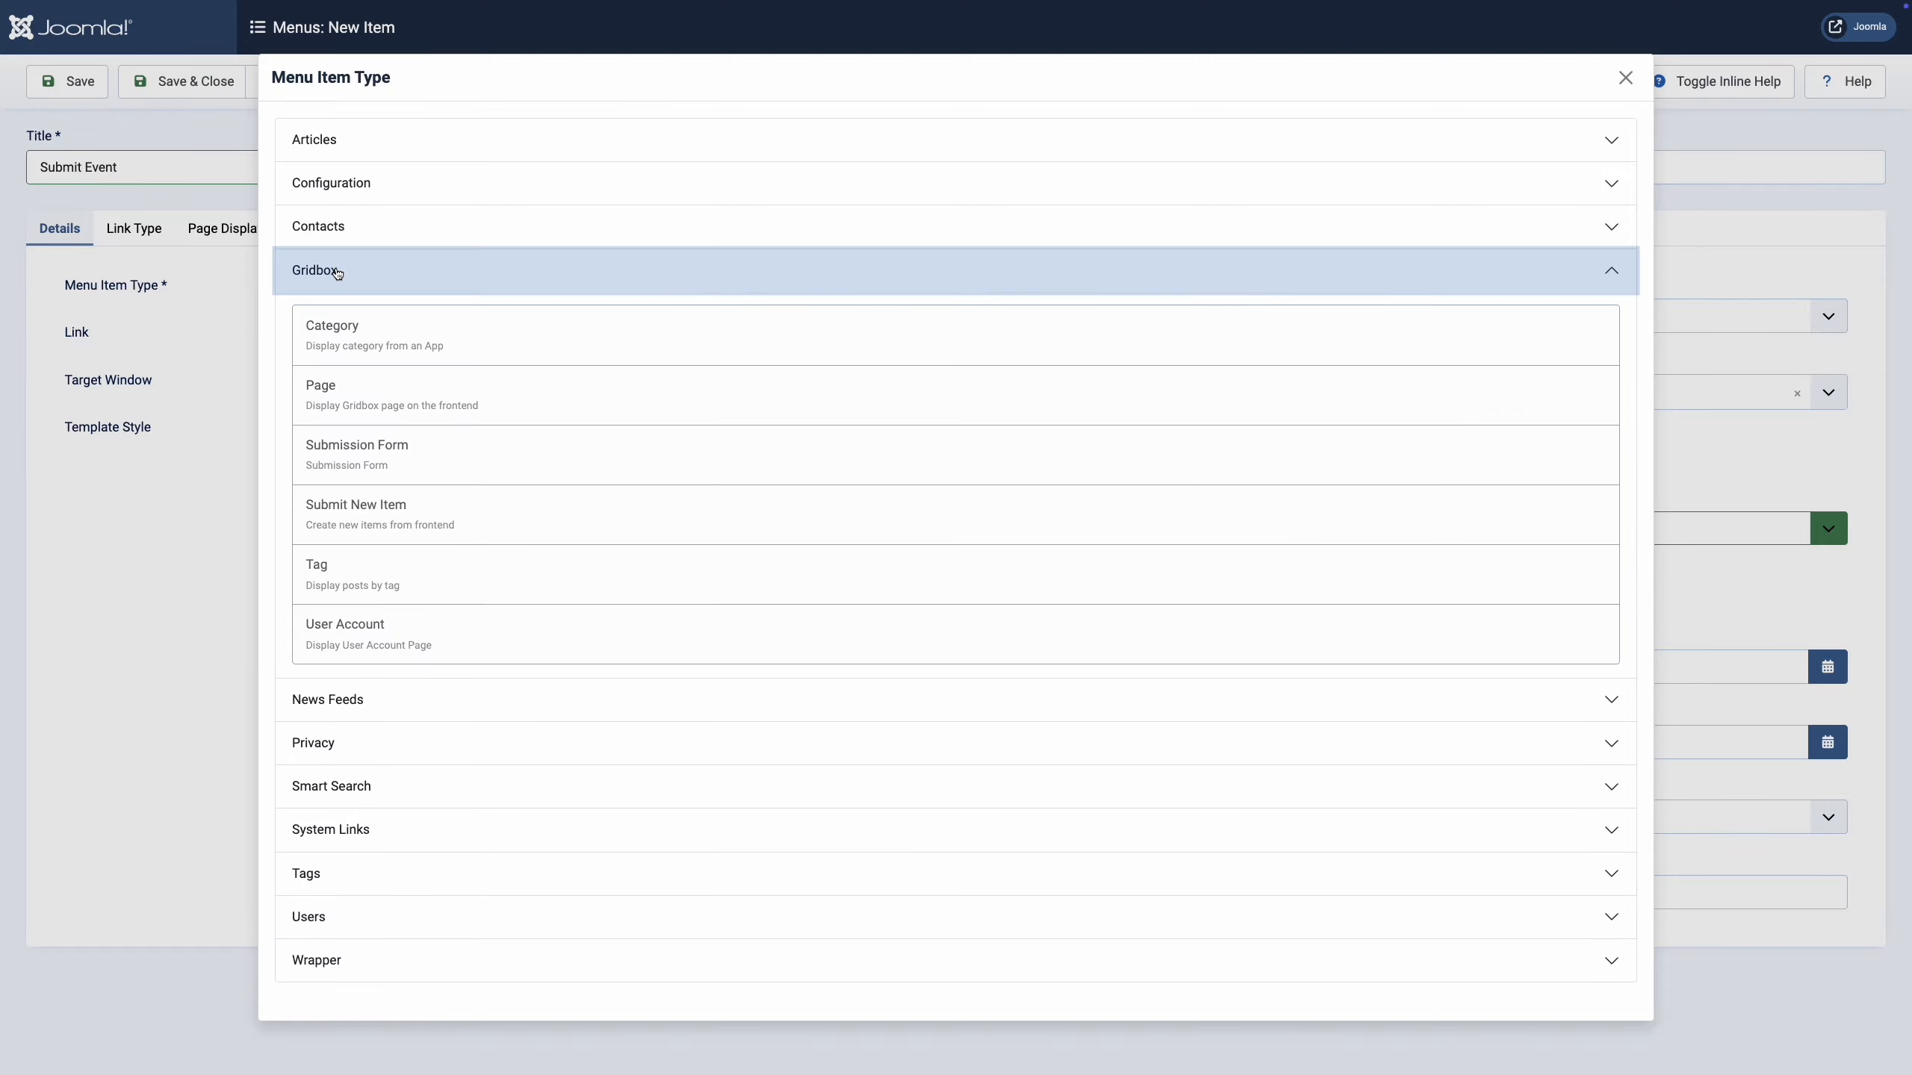
click(367, 454)
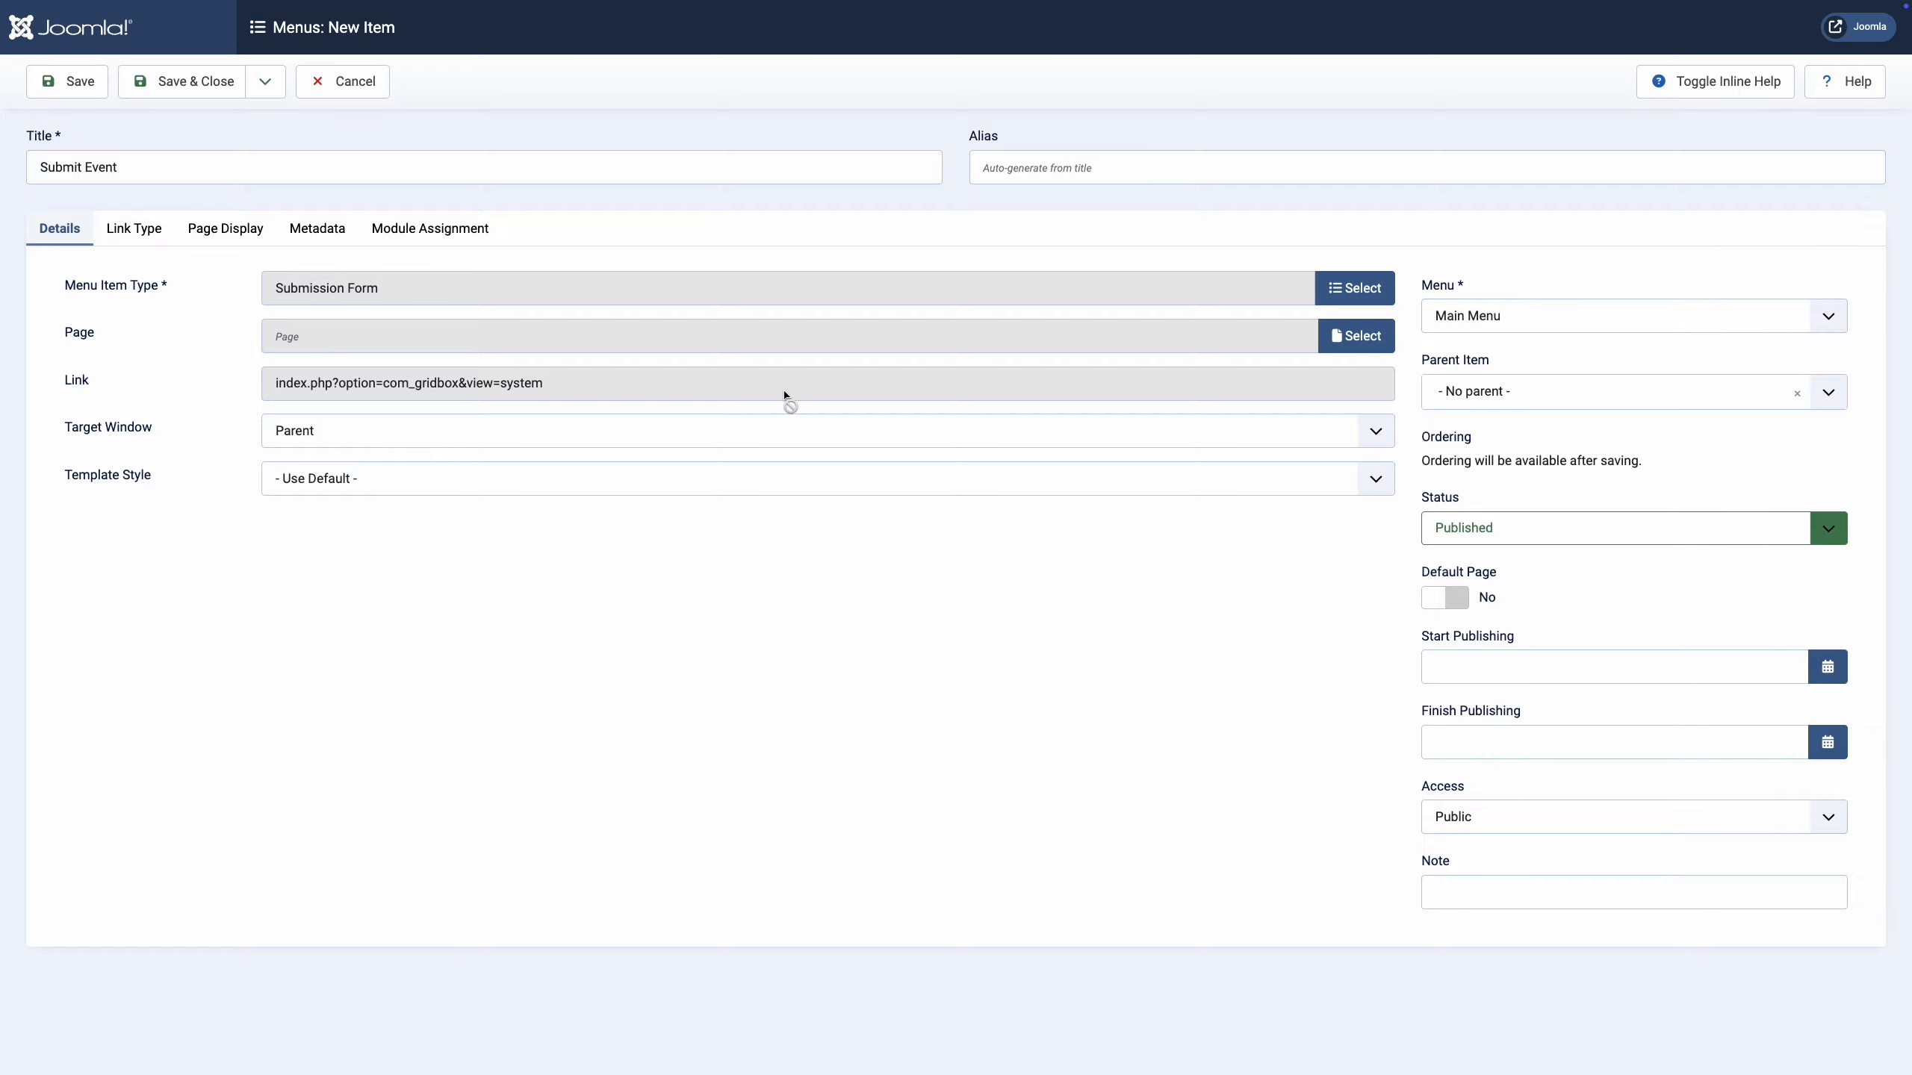
click(1336, 343)
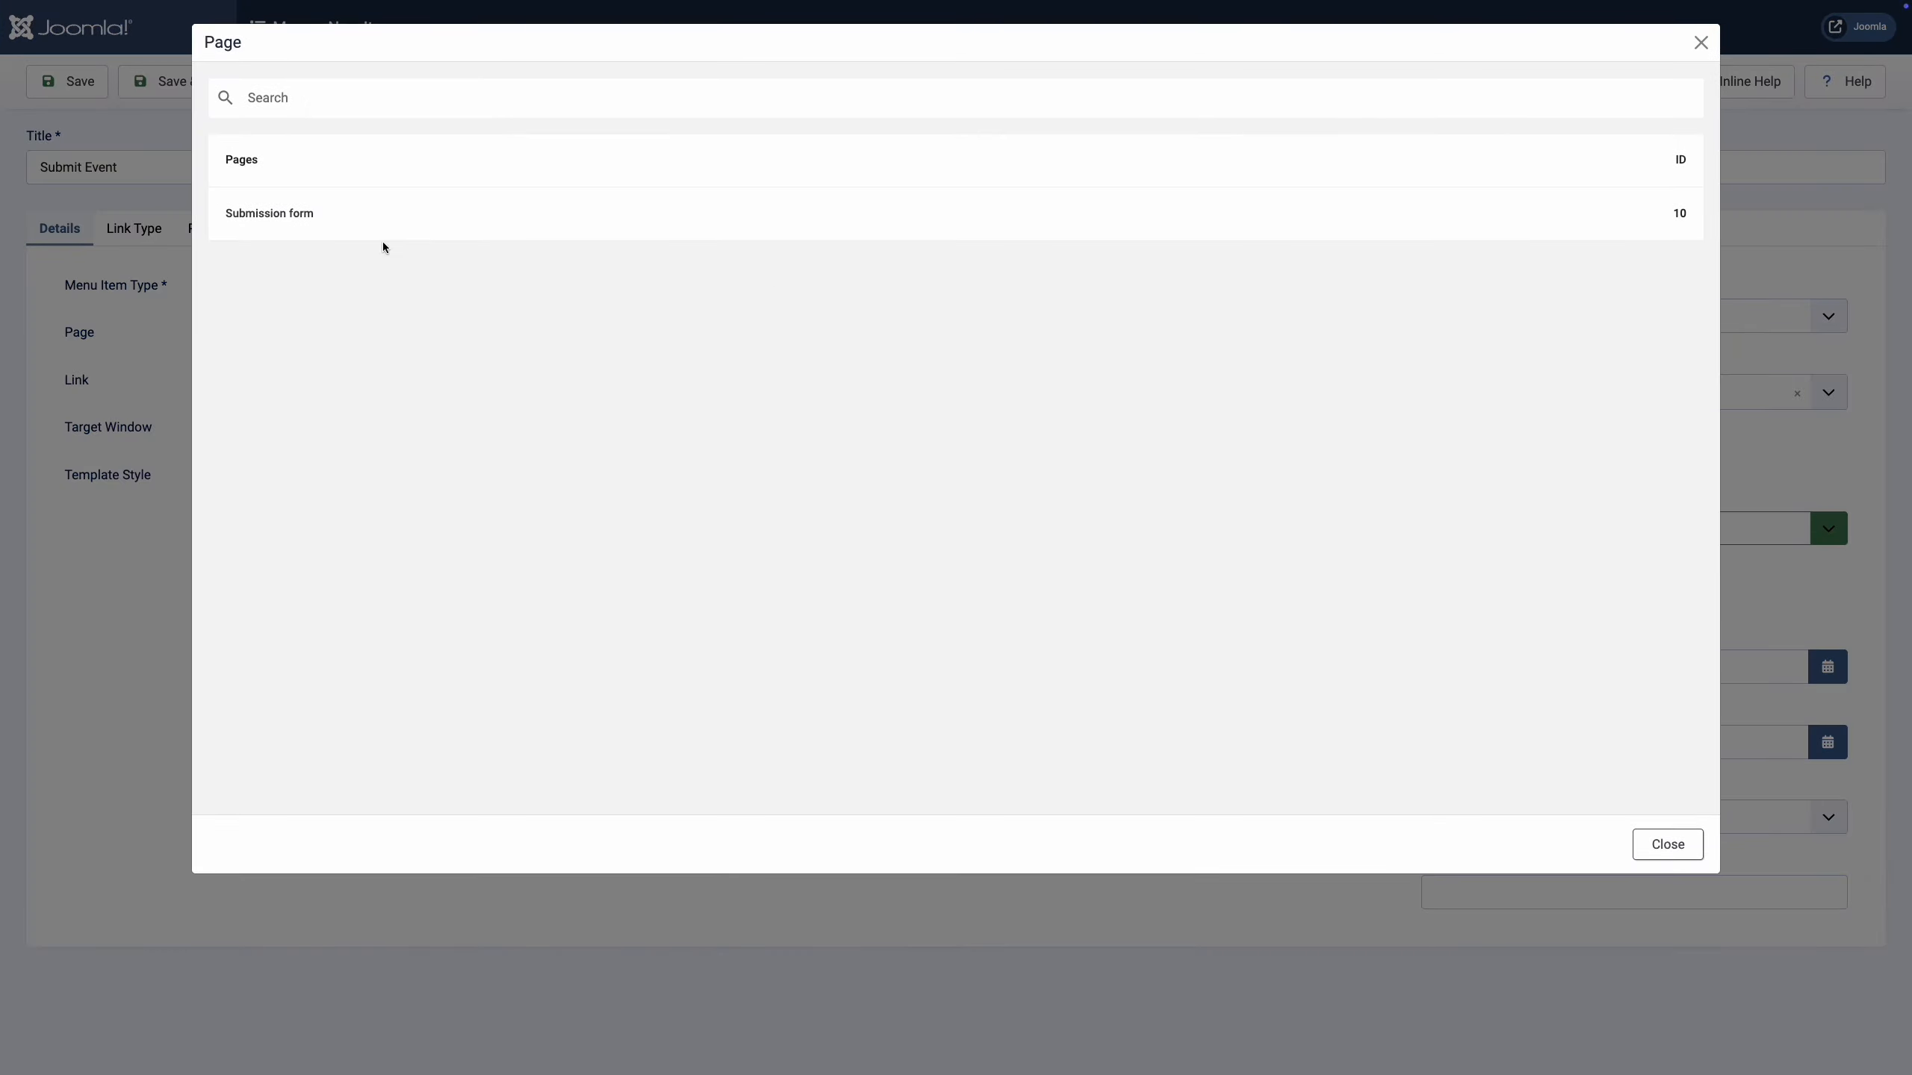
click(280, 218)
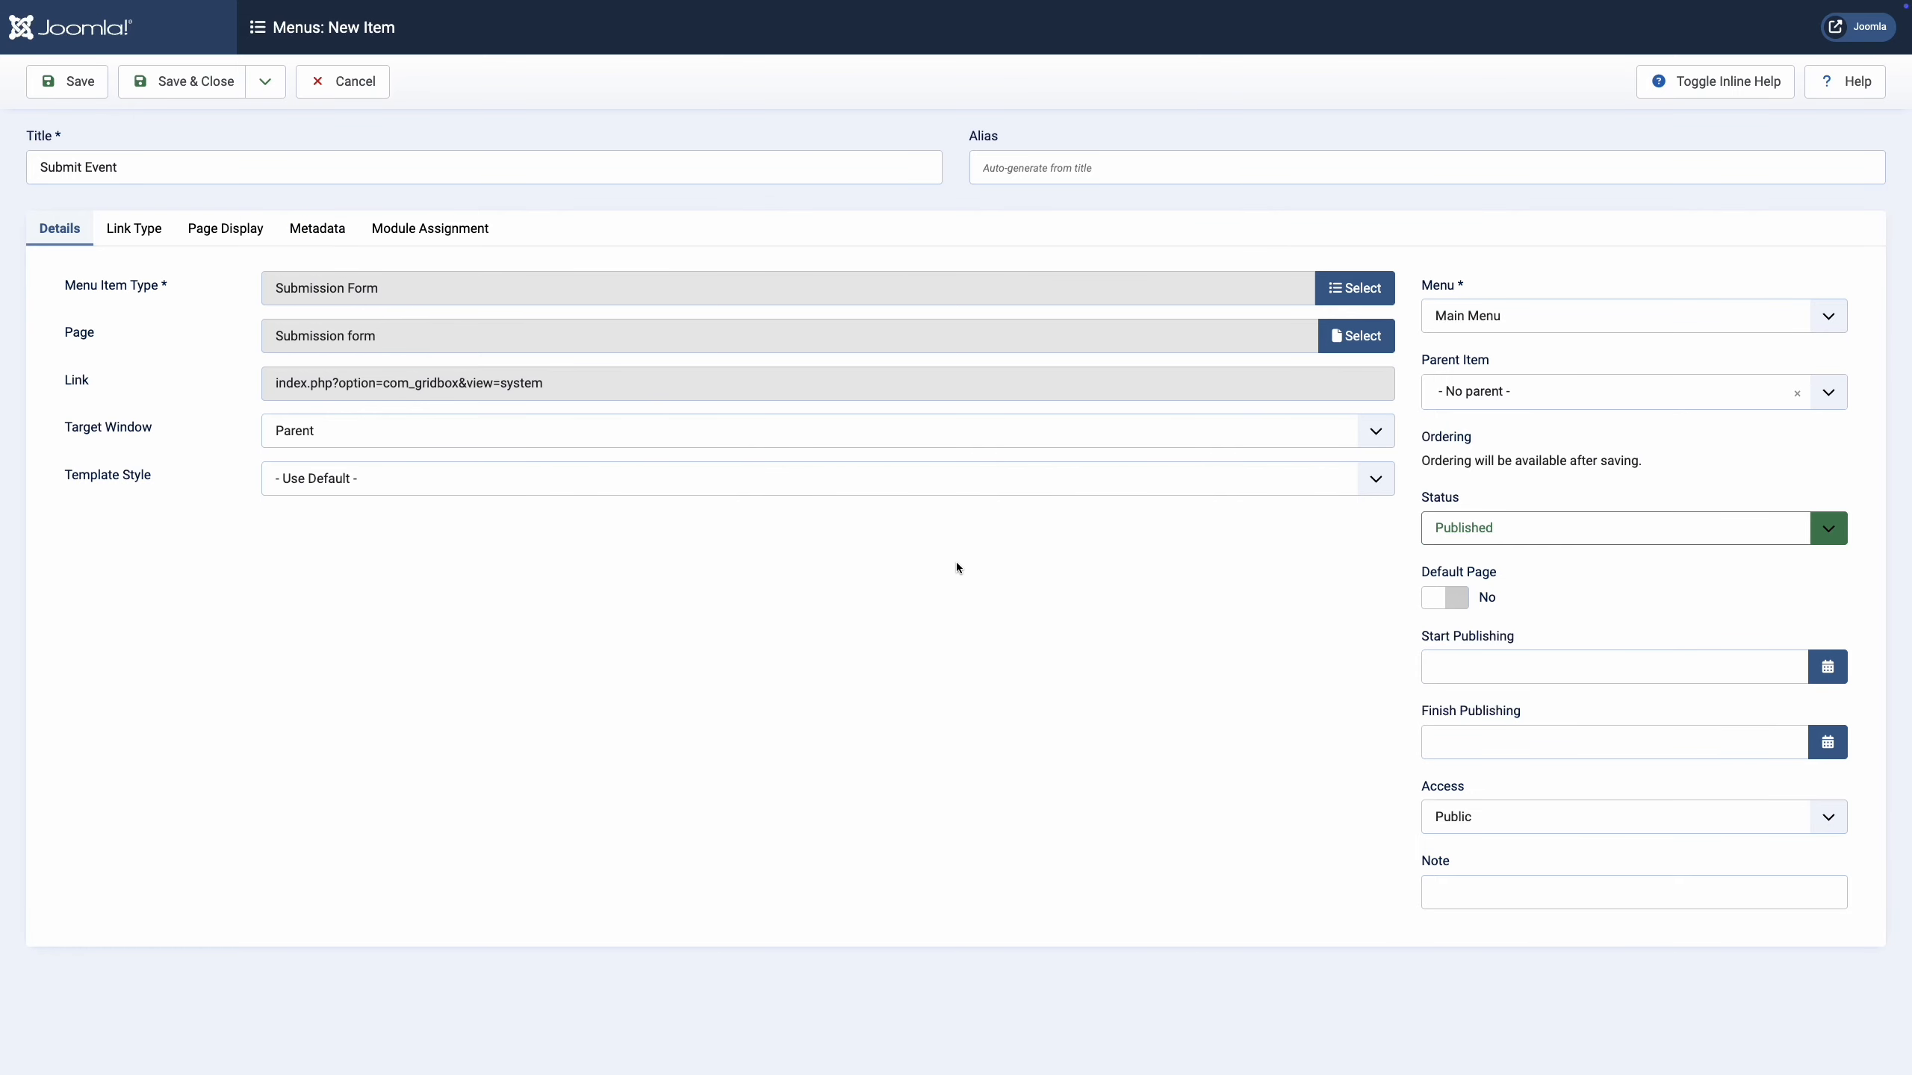
Restrict the item to Registered access, hide it from the menu, and save and close.
click(1533, 814)
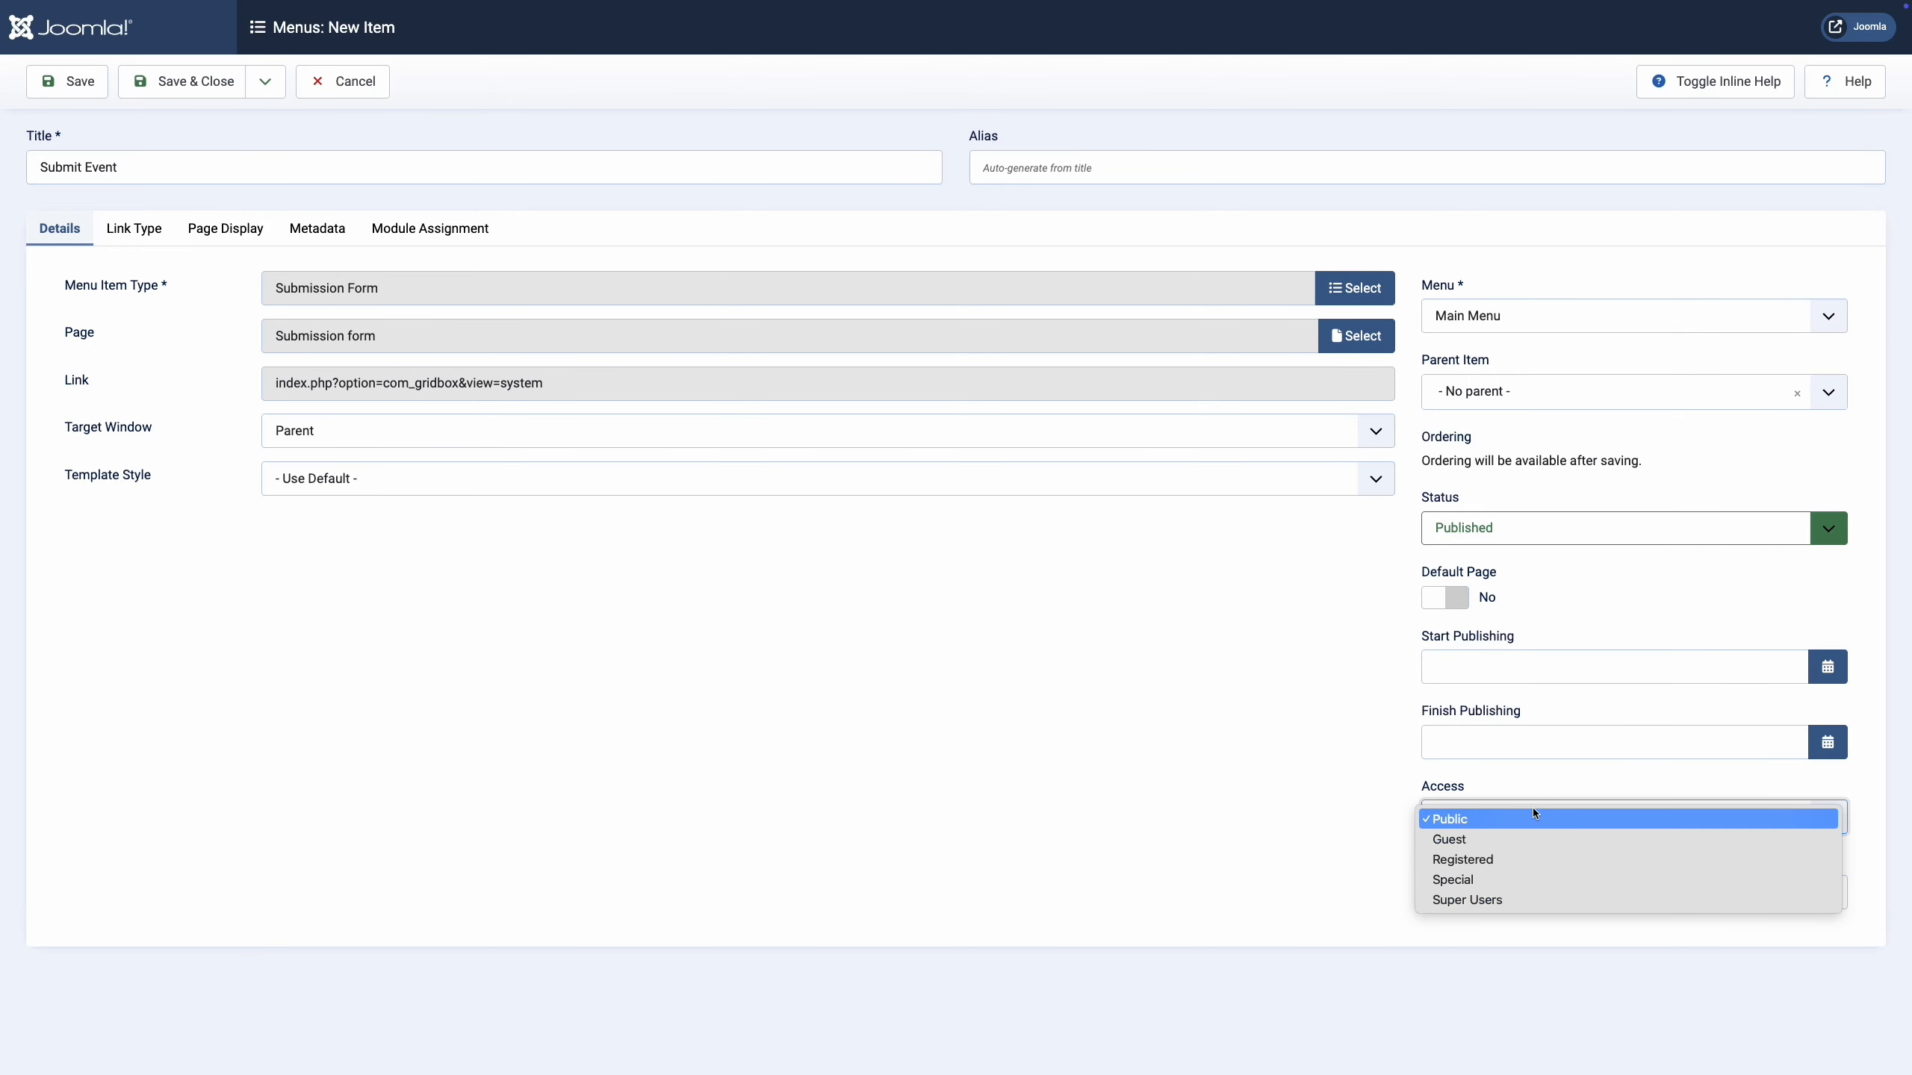
click(1532, 863)
click(1323, 820)
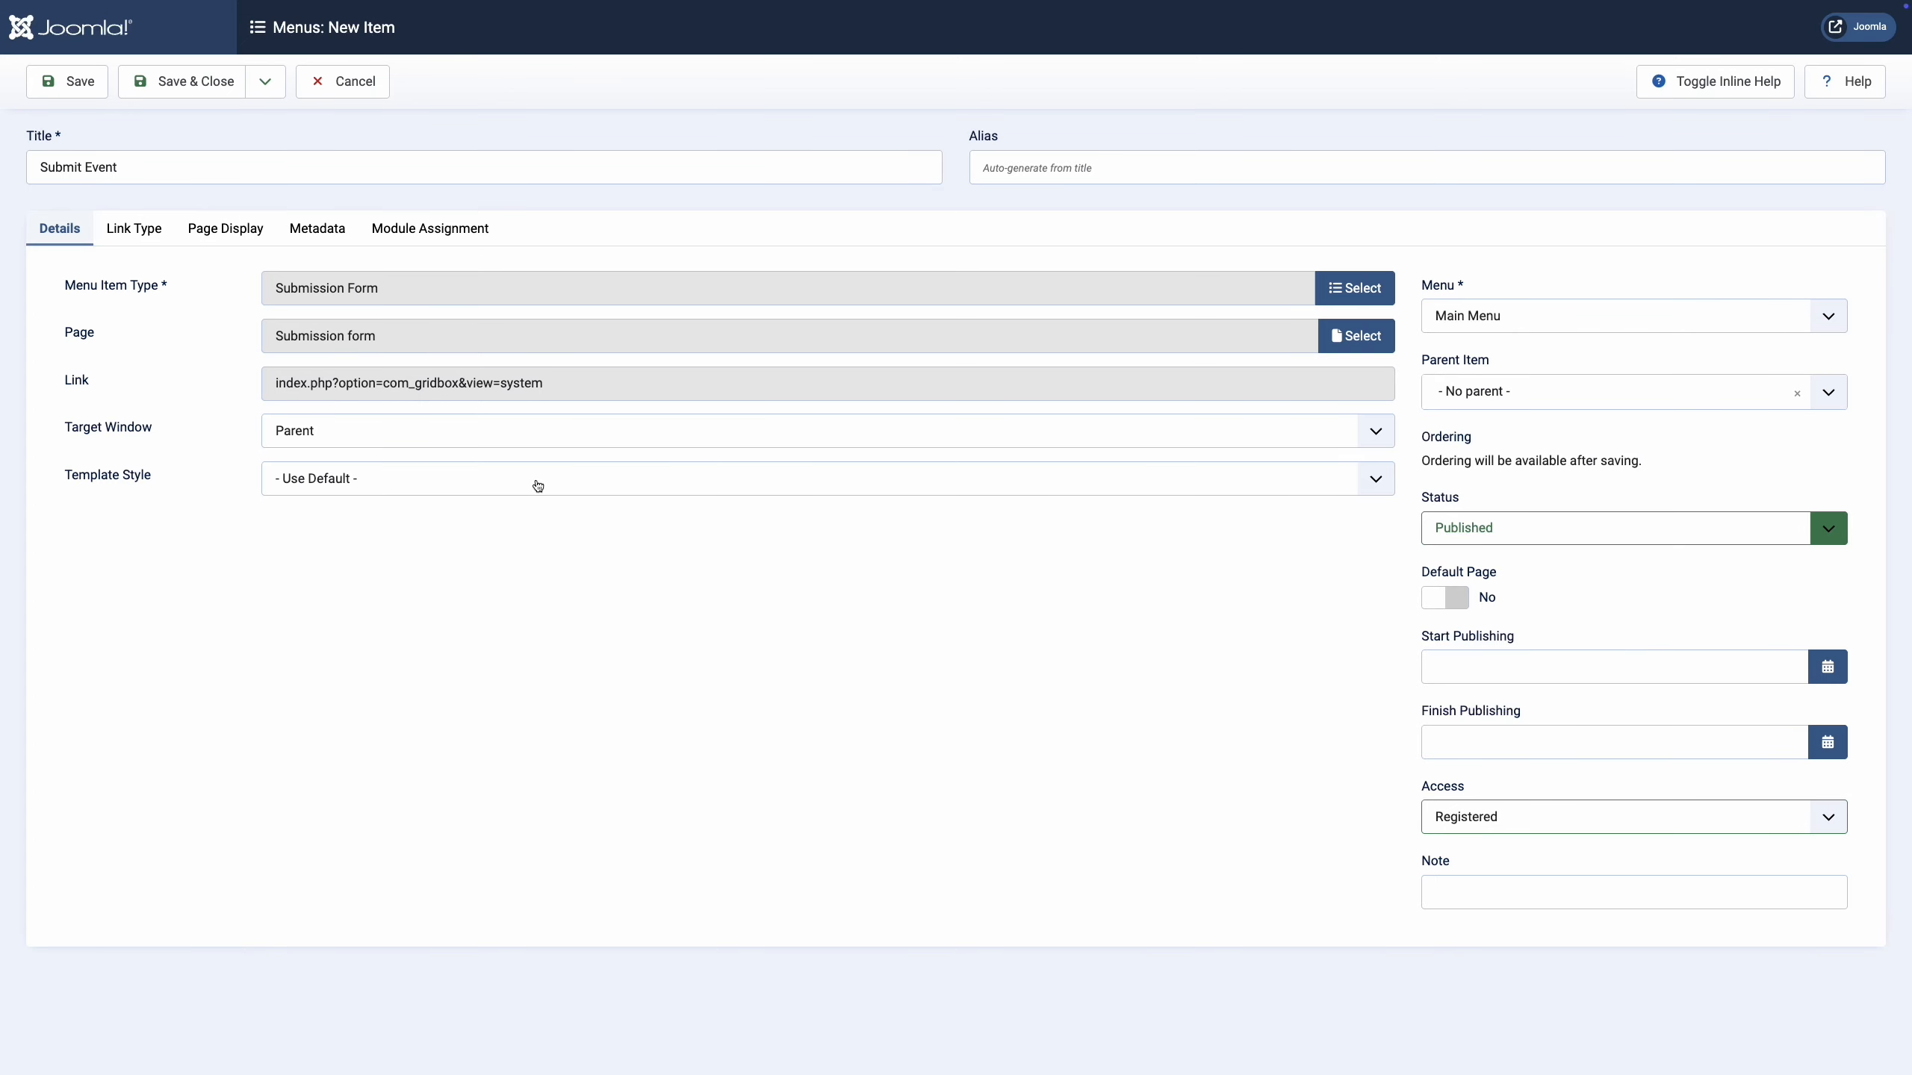
click(150, 236)
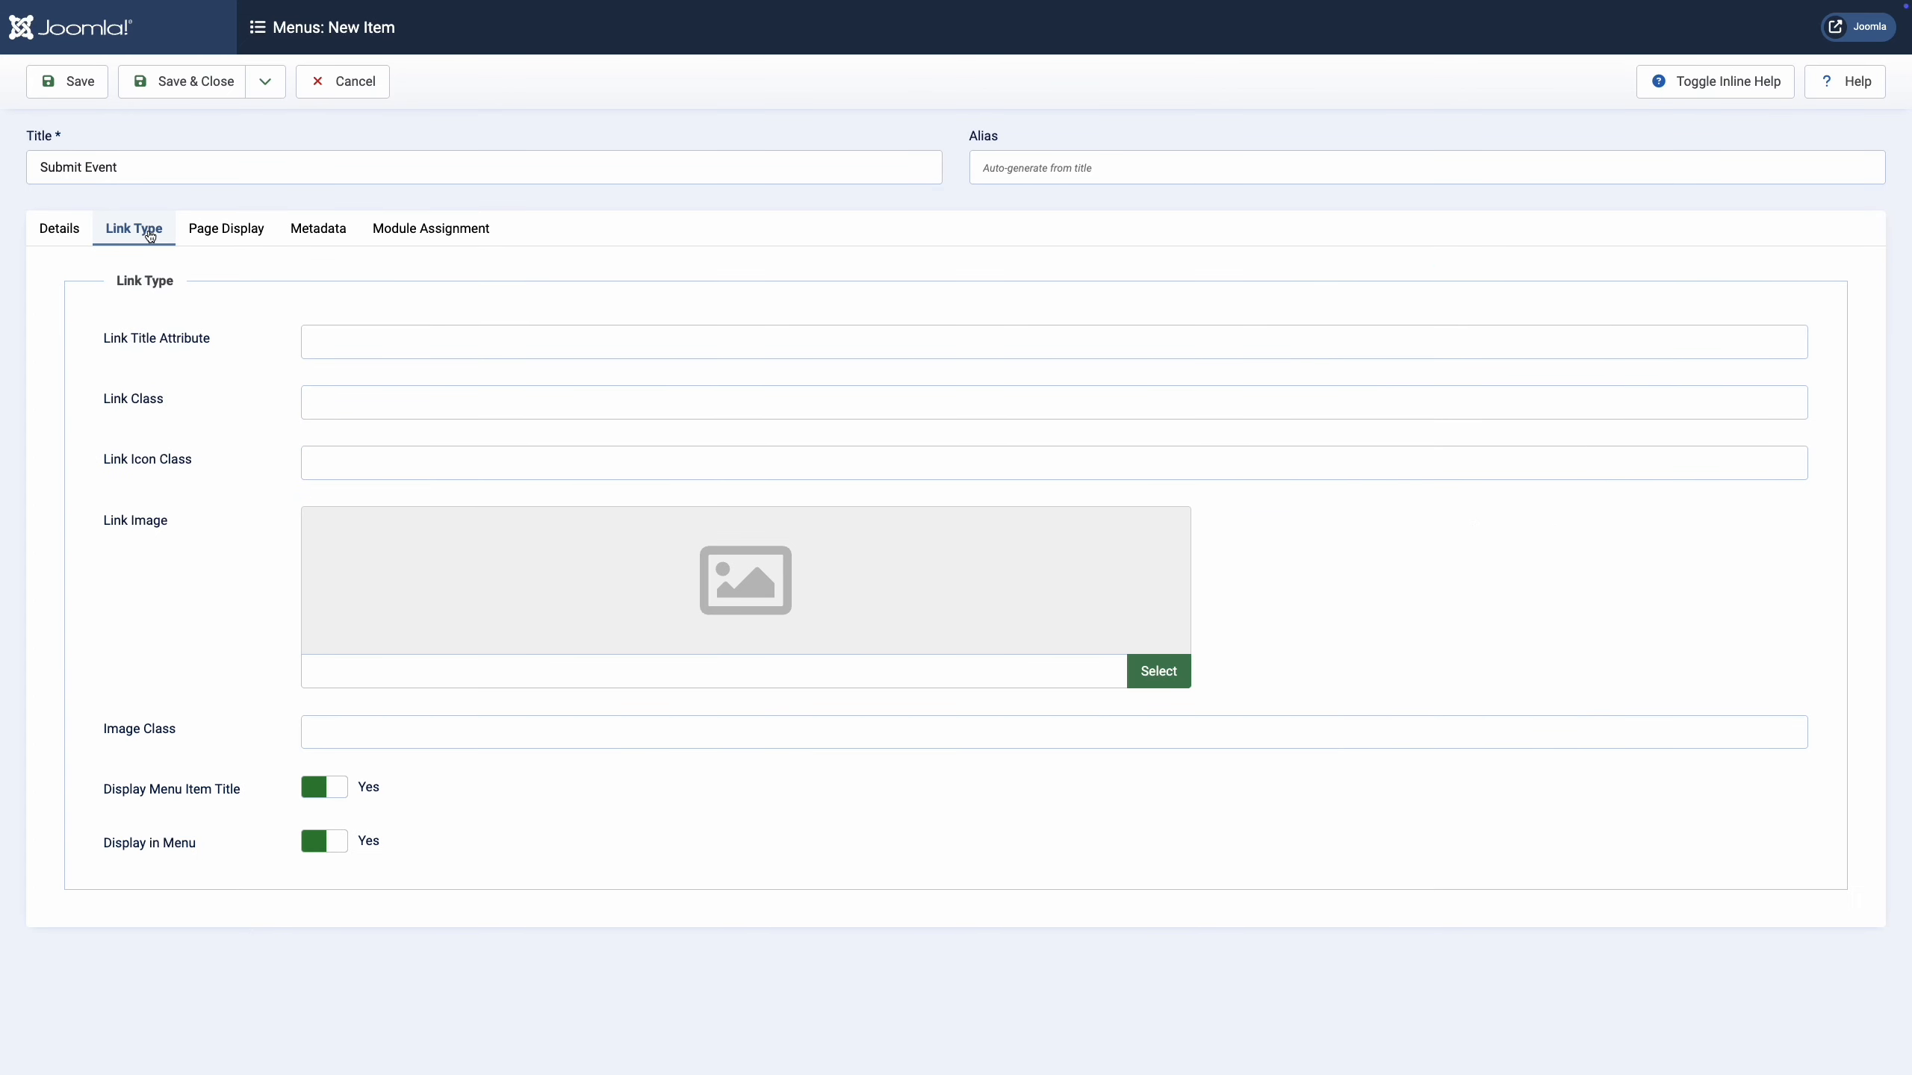
click(320, 844)
click(218, 84)
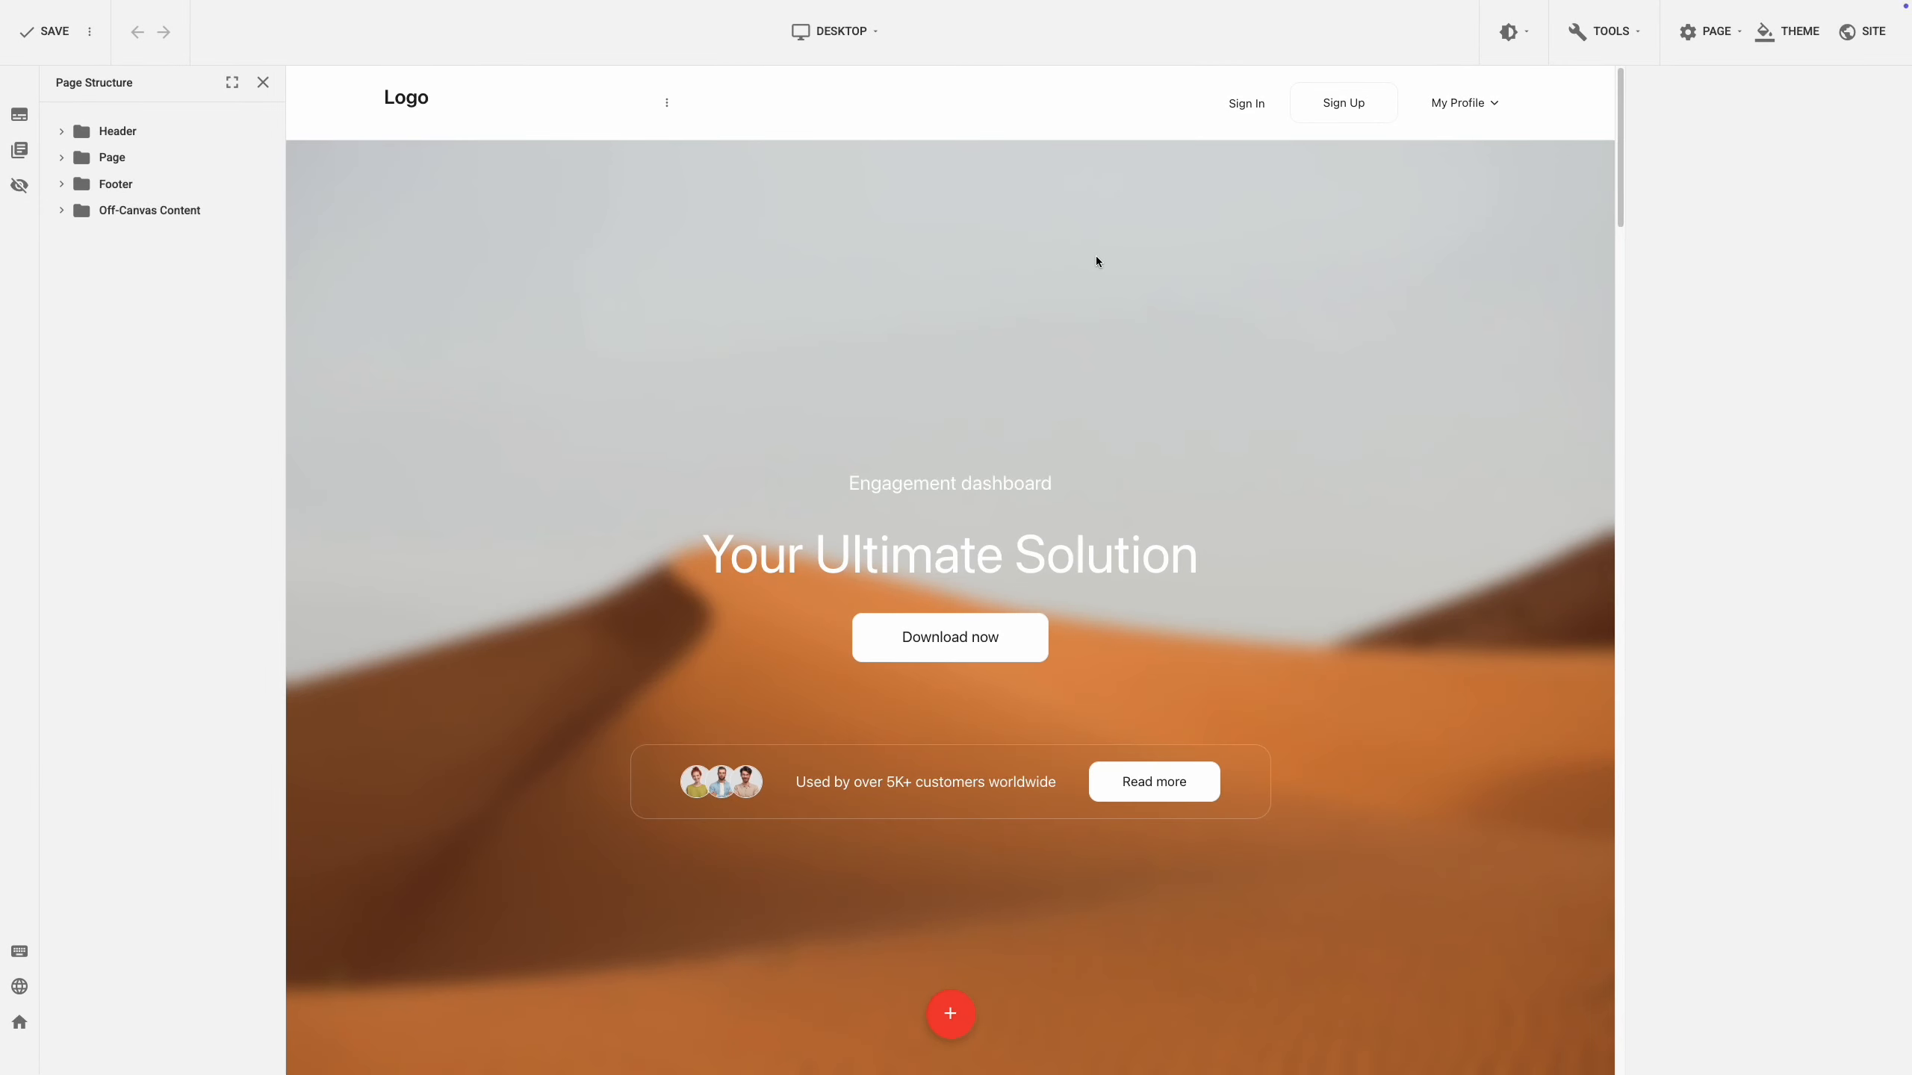
Add a button labelled 'Submit Event' to the header.
right_click(1150, 111)
click(1165, 122)
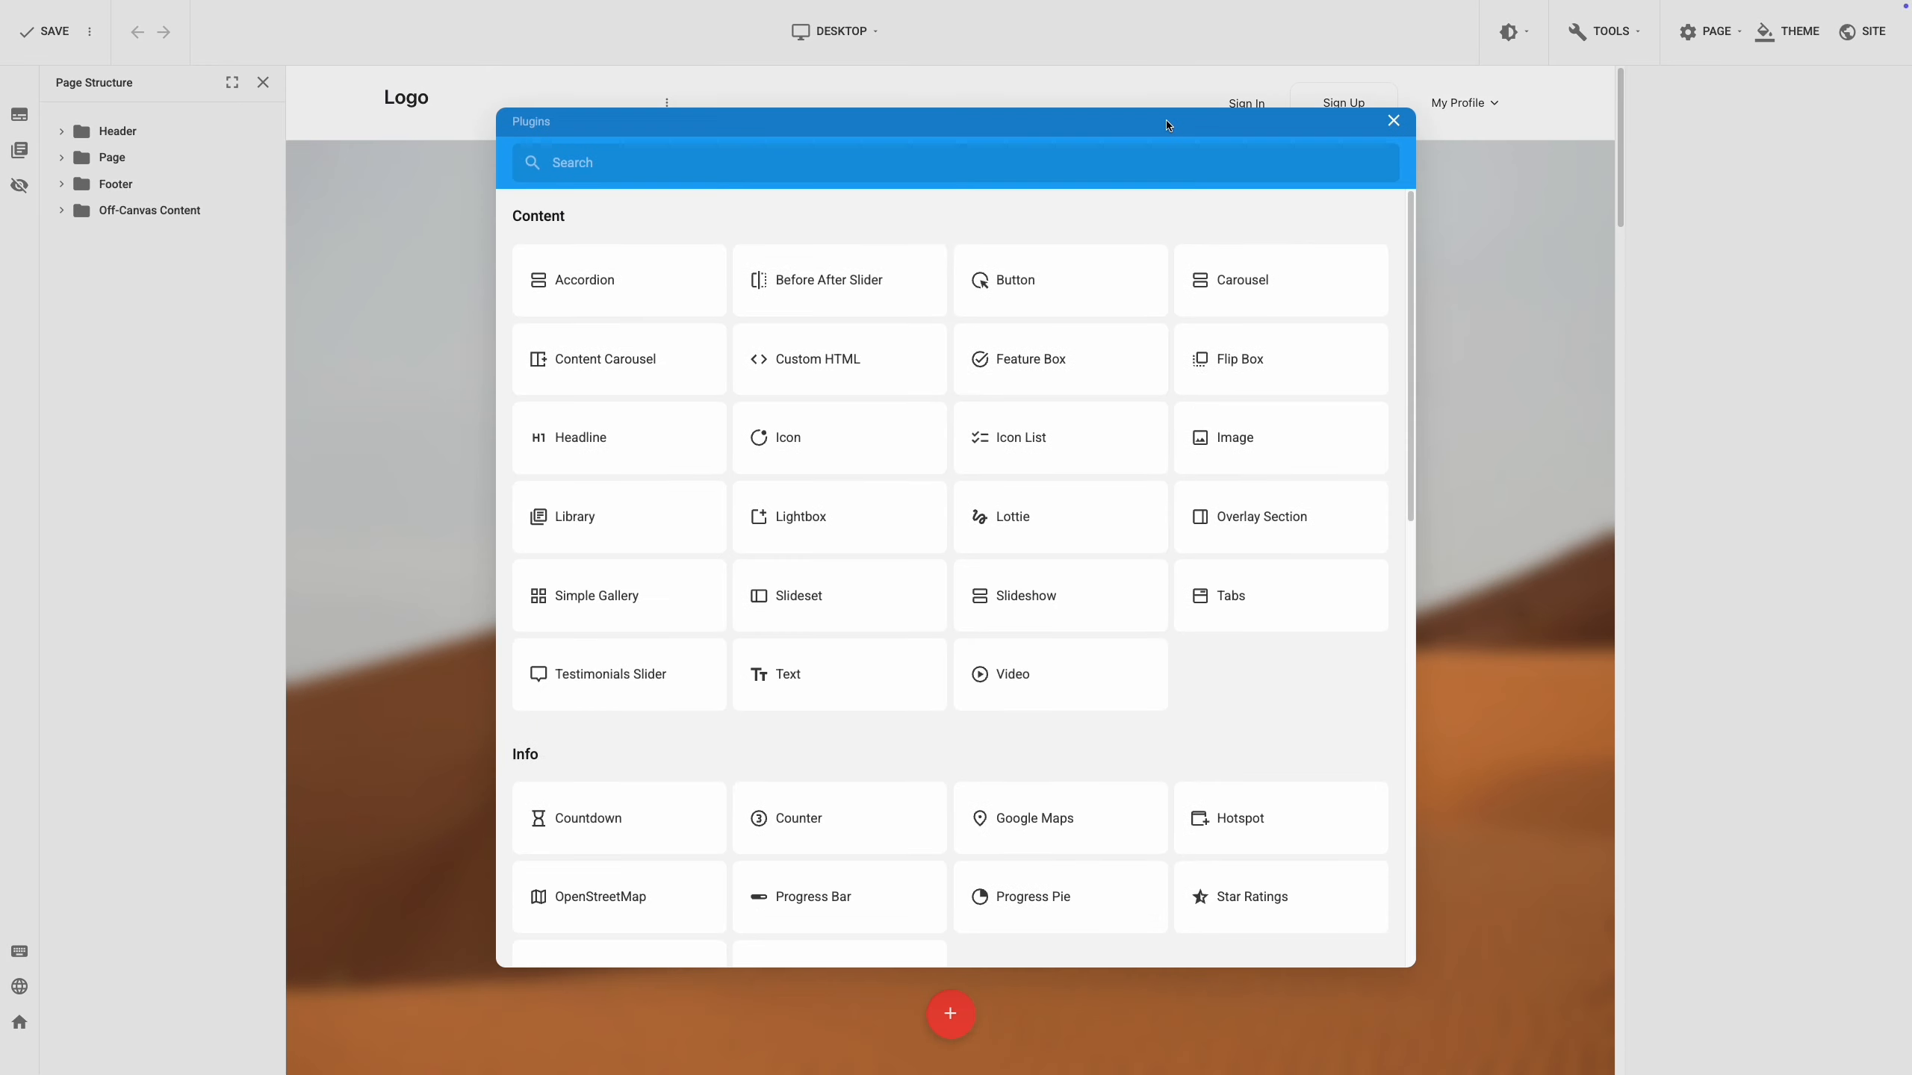
click(1095, 279)
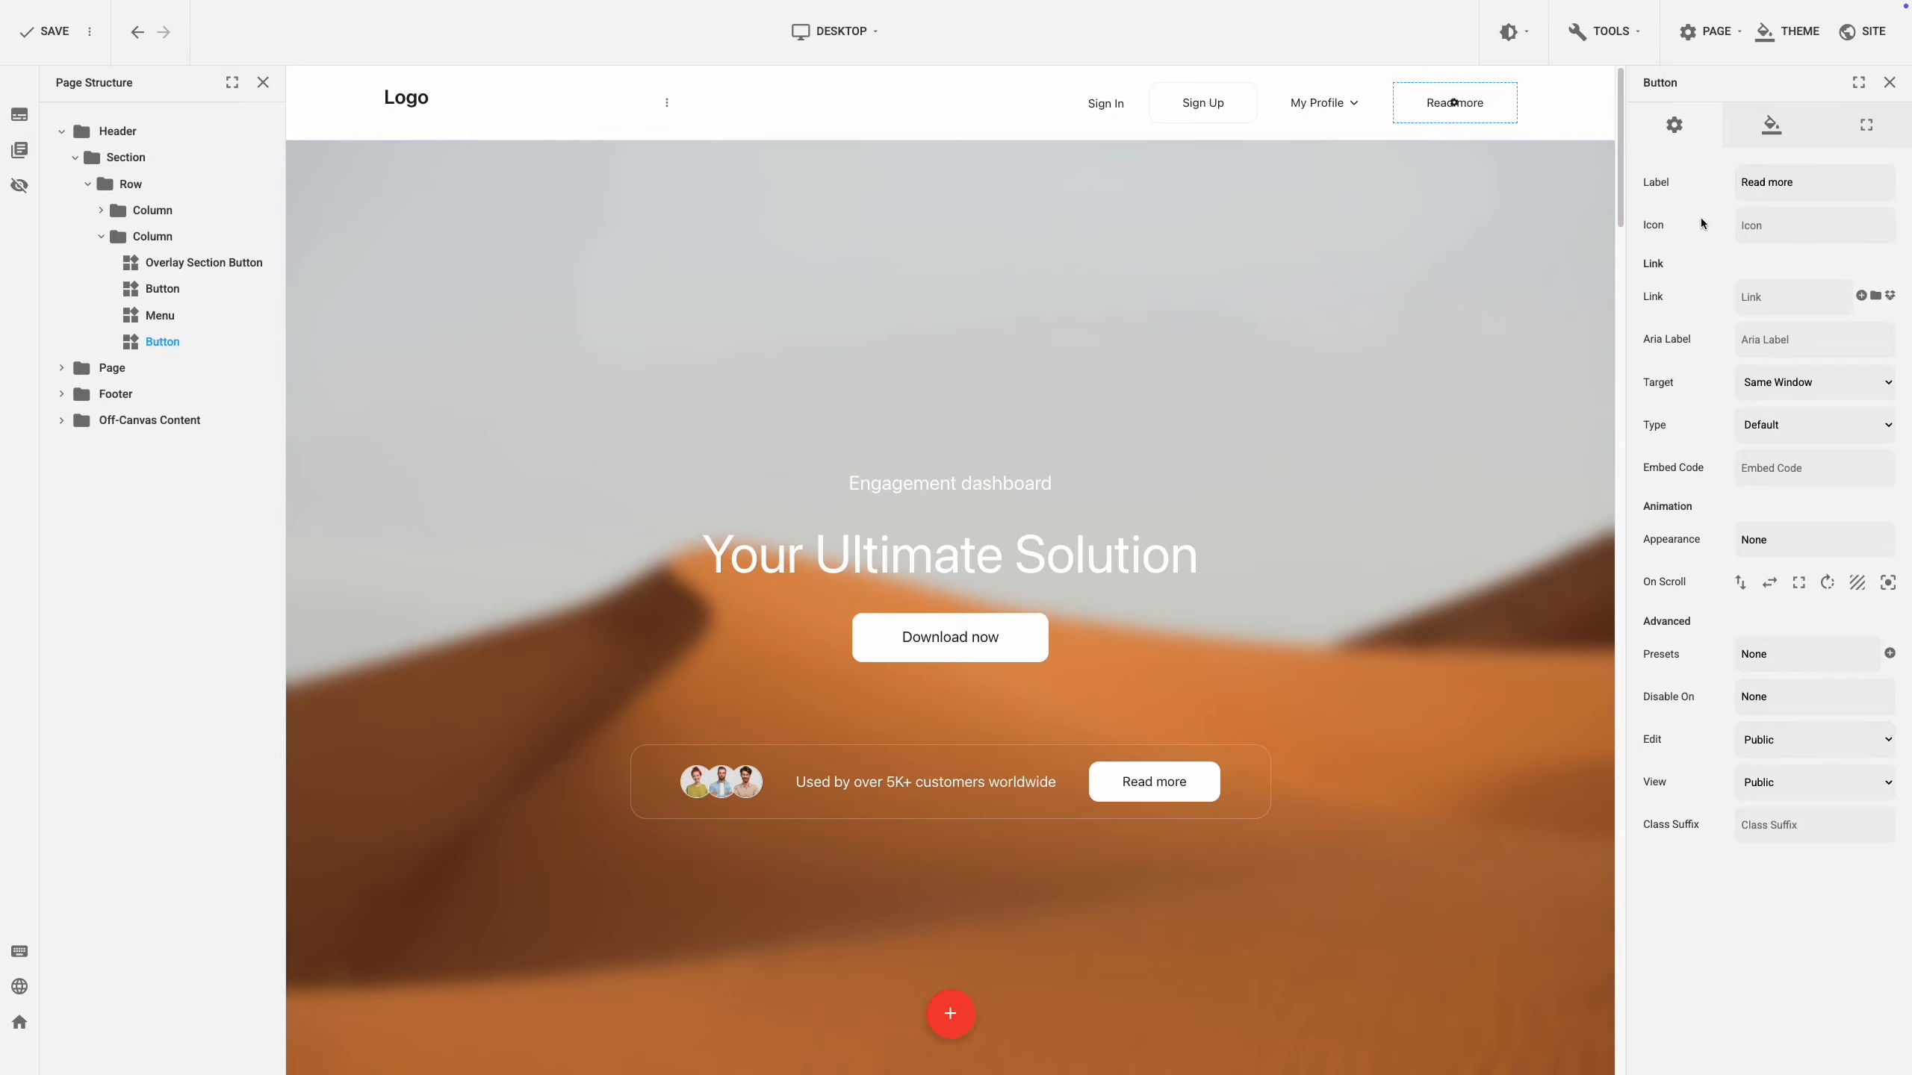
triple_click(1799, 184)
text(Submit Event)
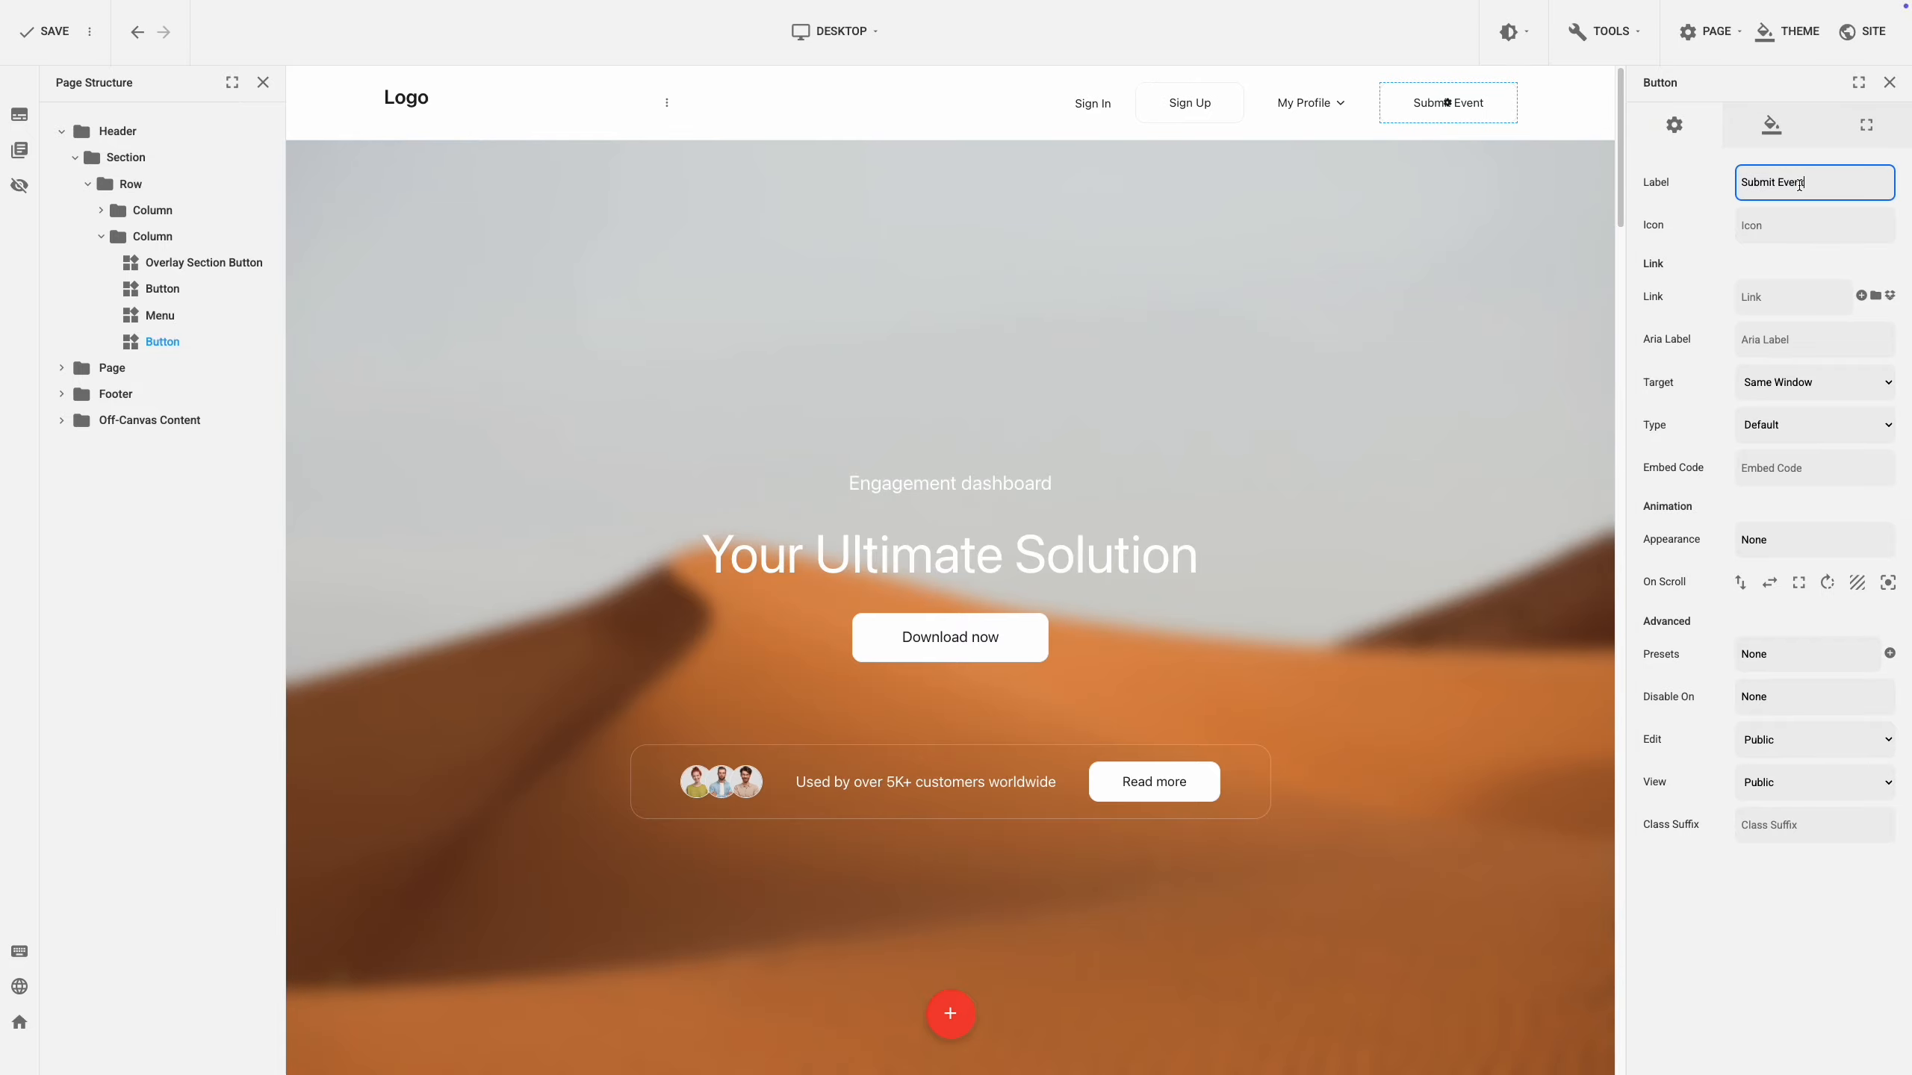
click(1706, 211)
Link the button to the Main Menu's Submit Event item, show it only to Registered users, and save.
click(1860, 296)
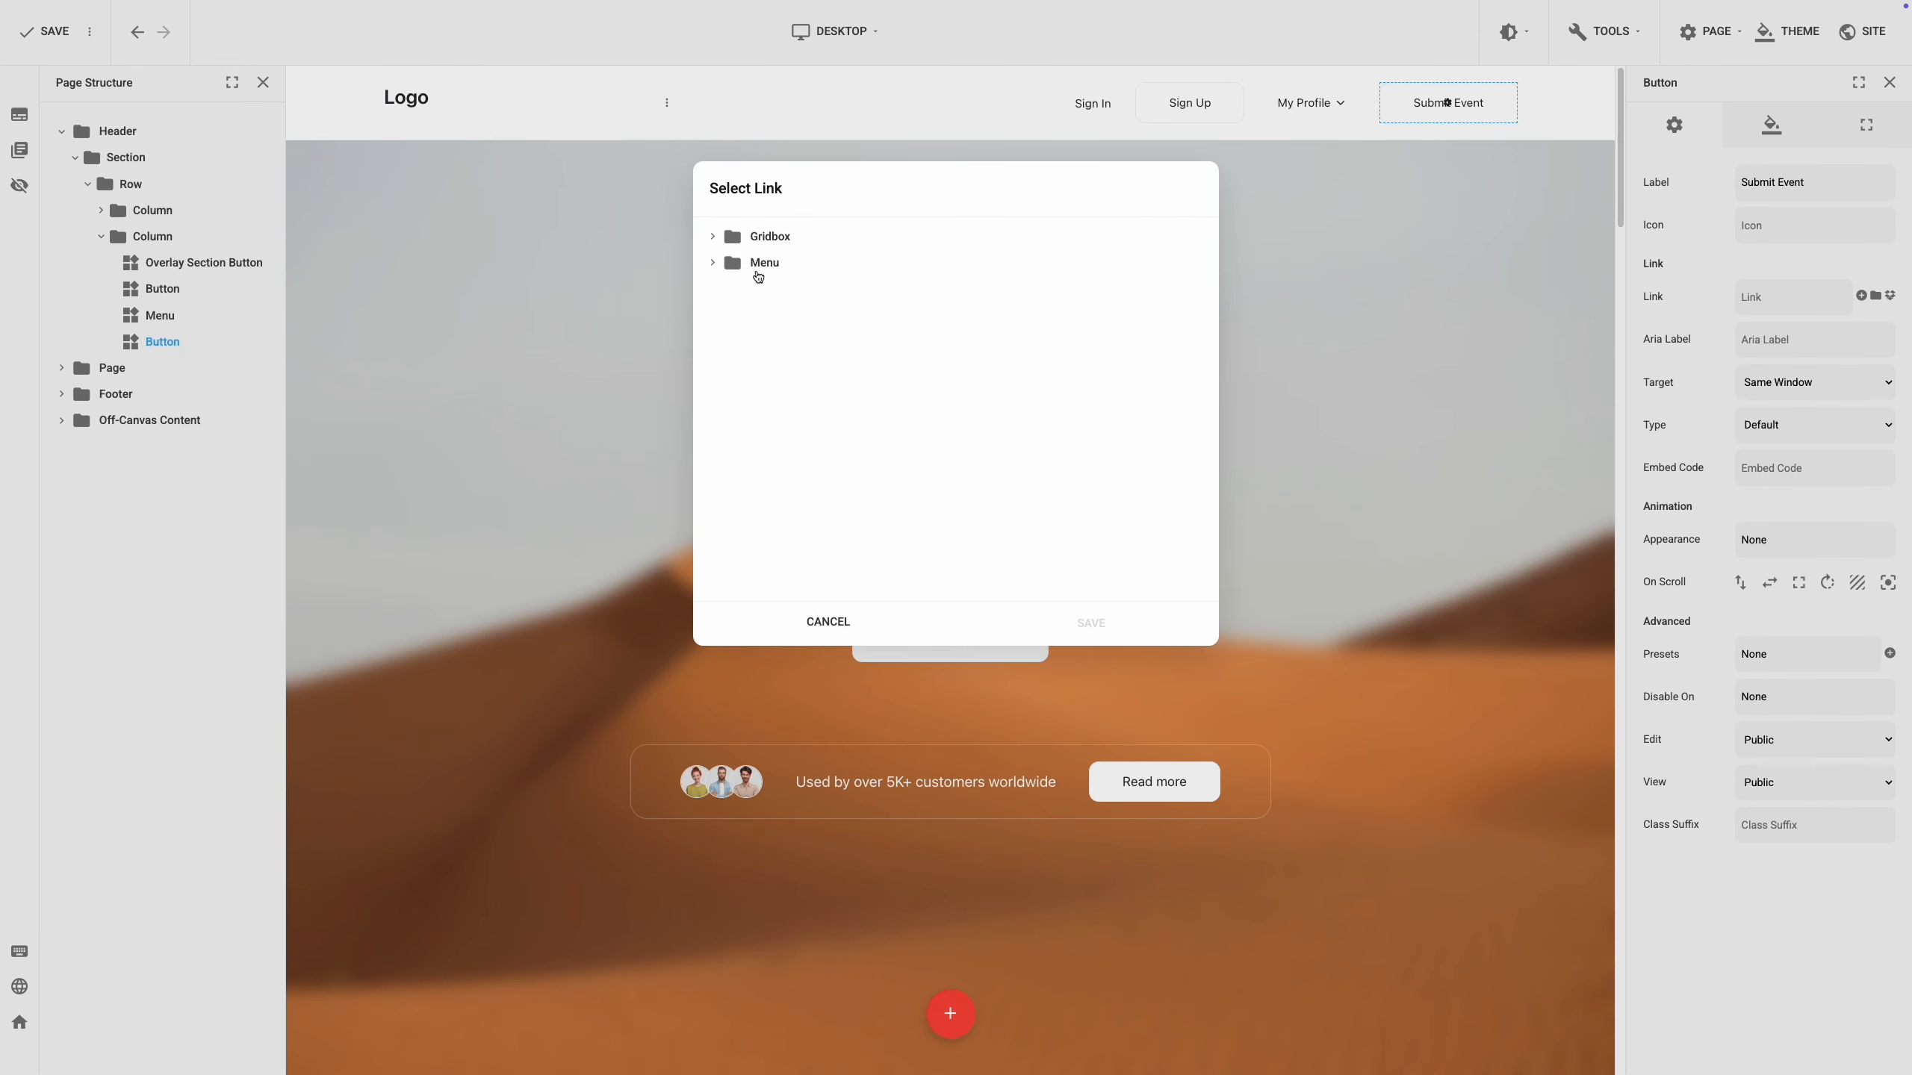
click(714, 264)
click(725, 289)
click(794, 423)
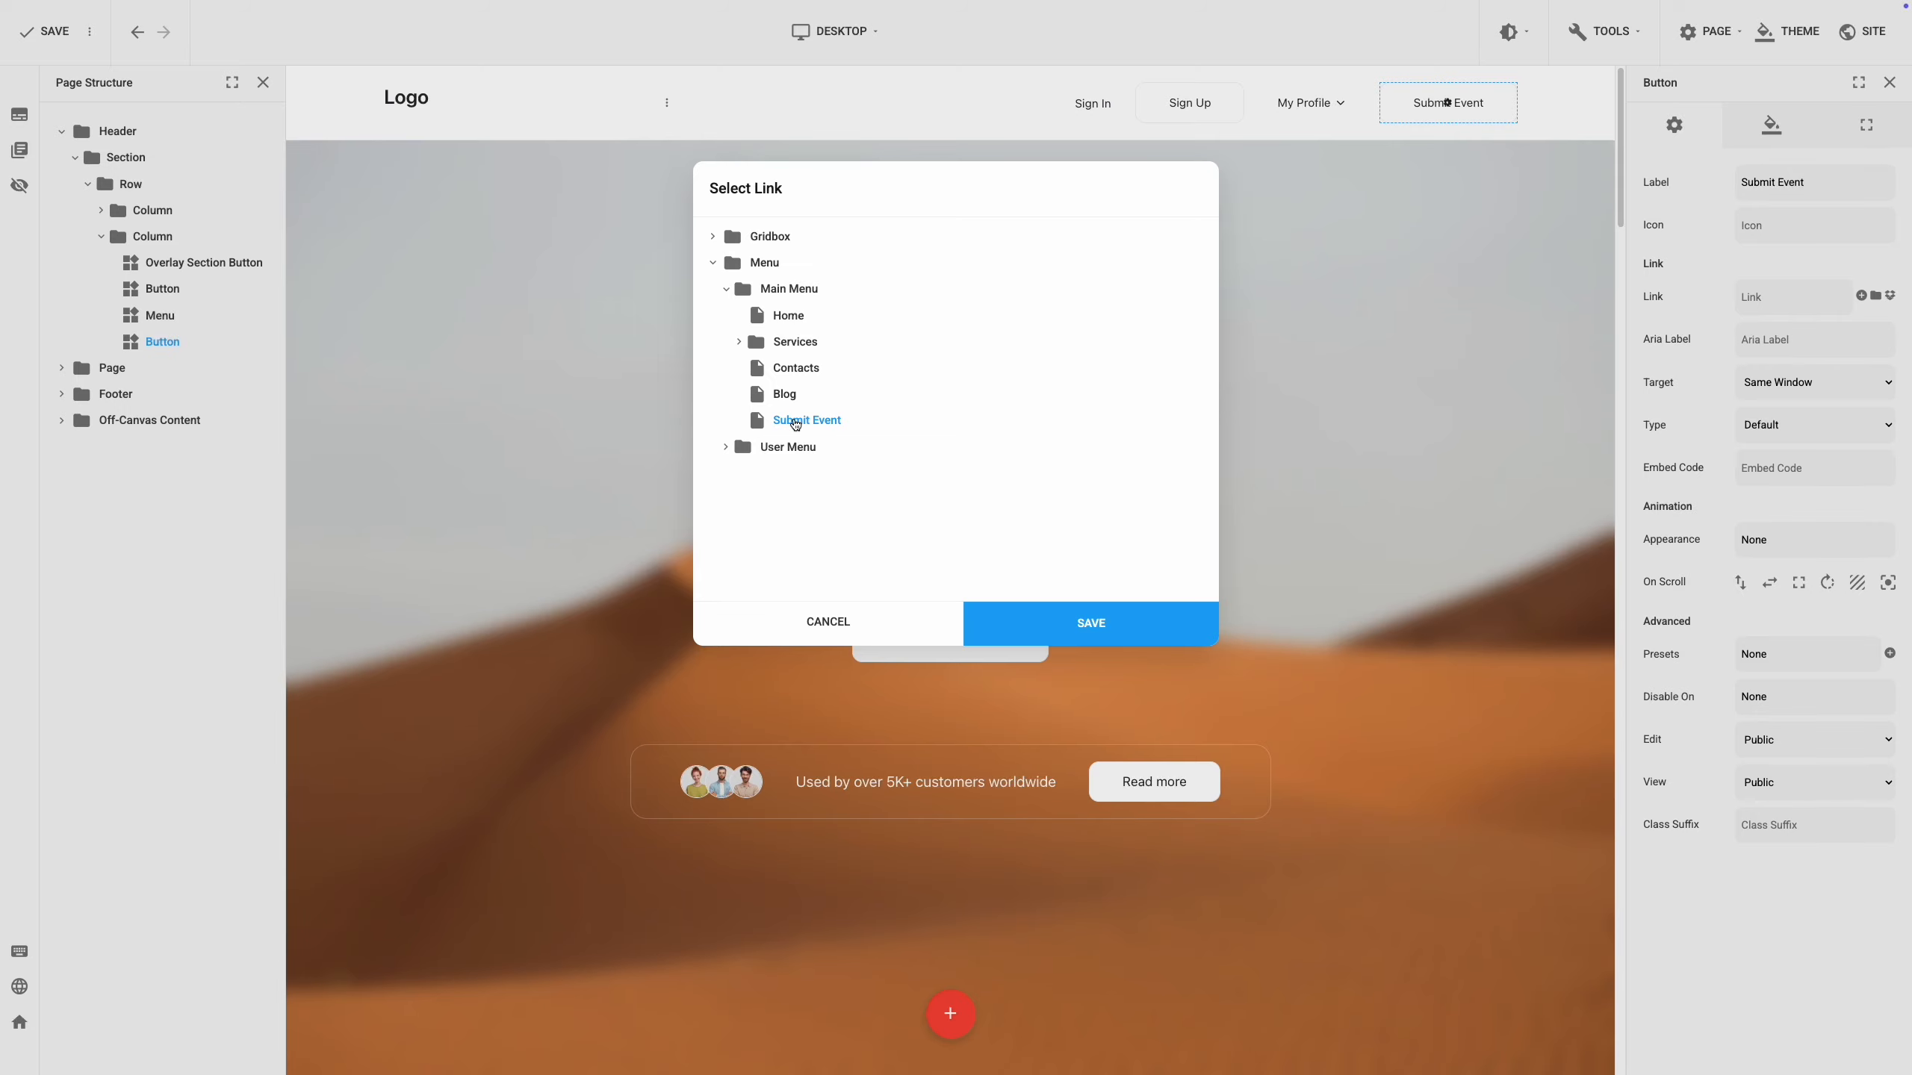
click(1061, 622)
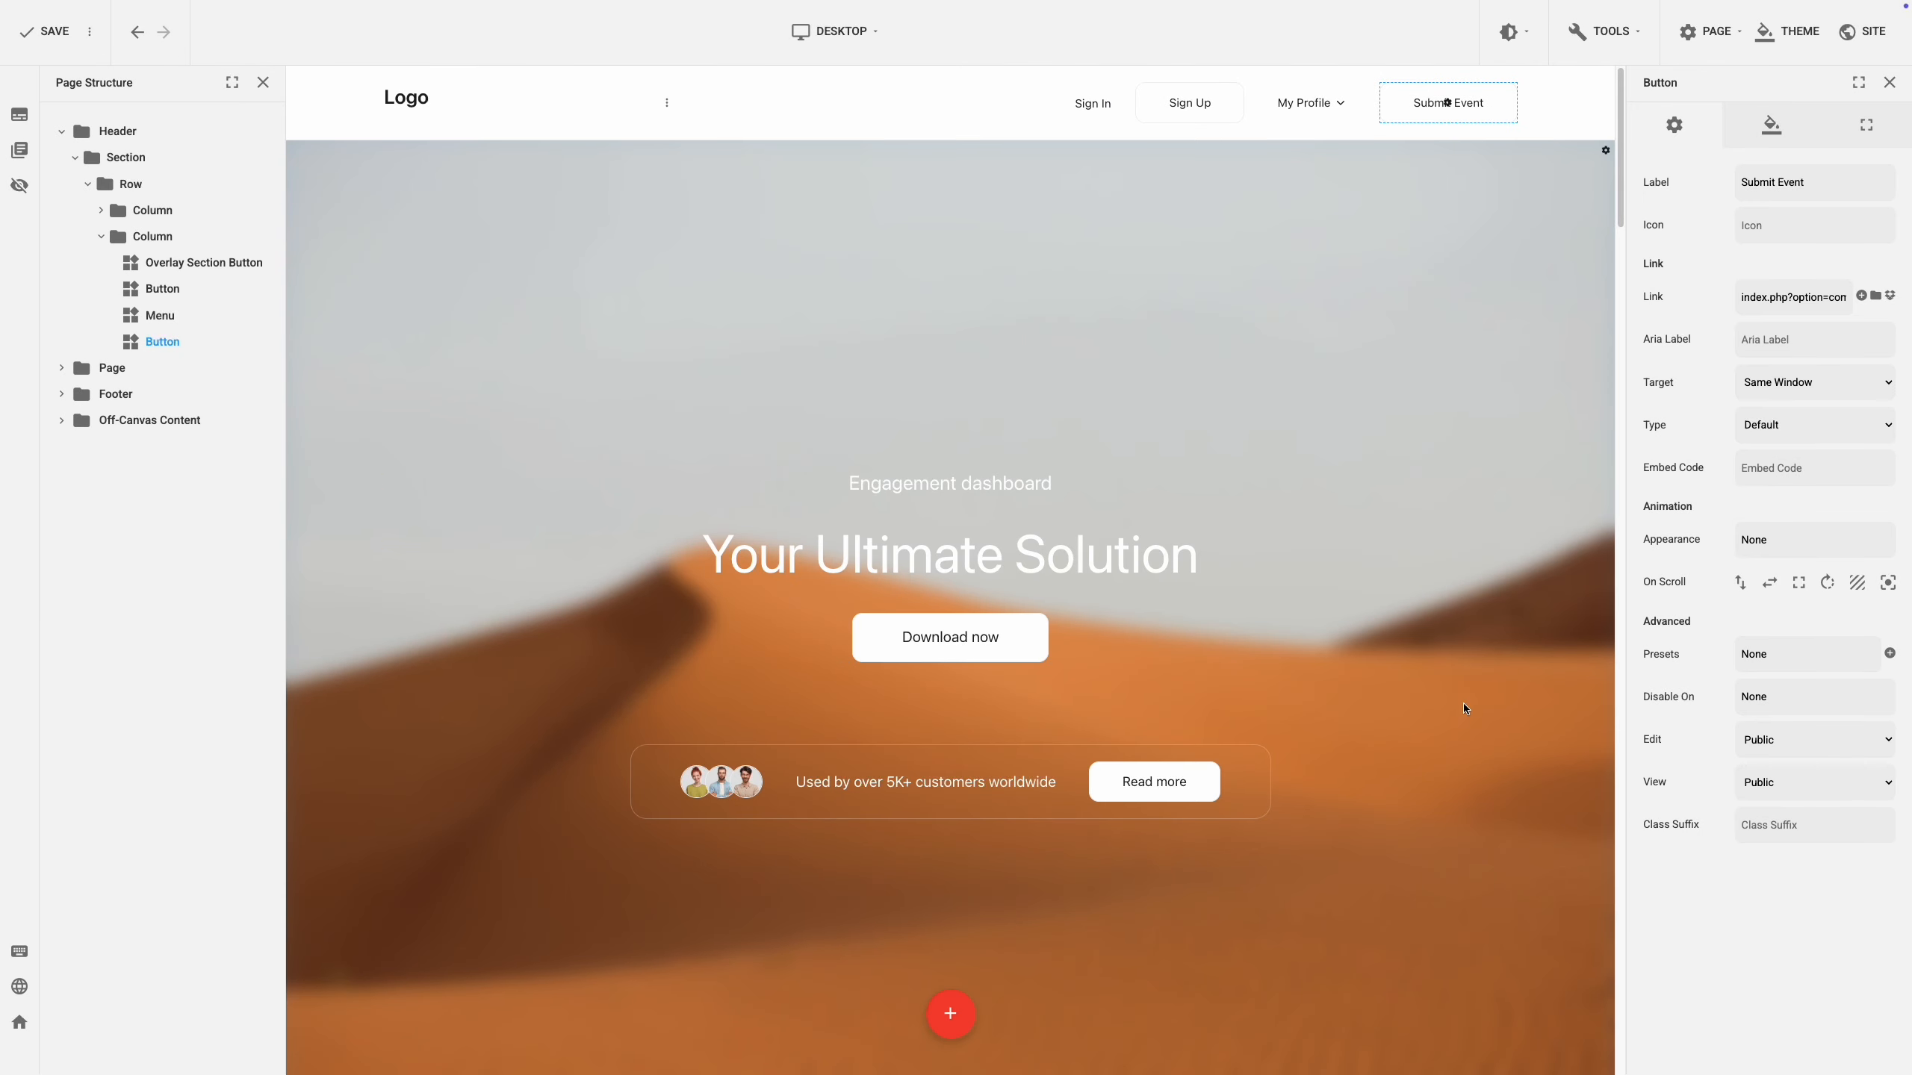
click(1787, 784)
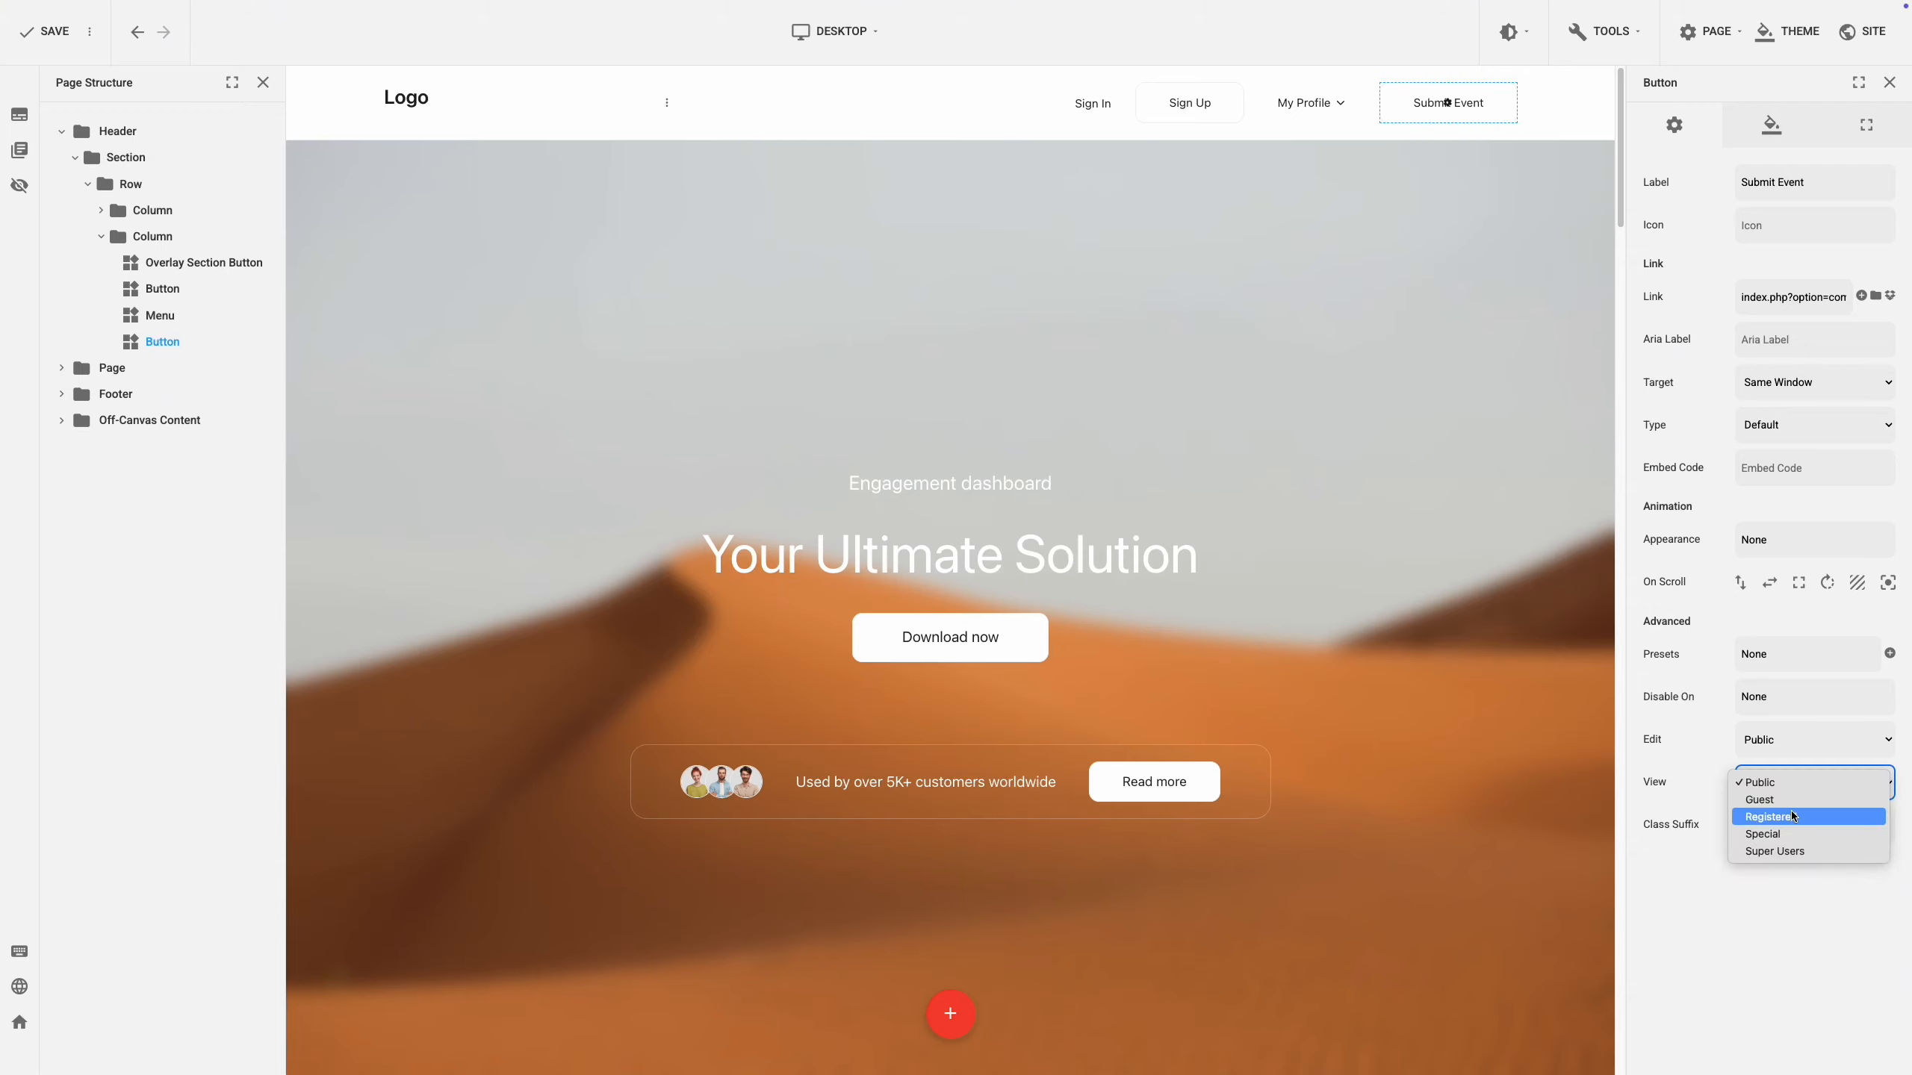
click(1792, 817)
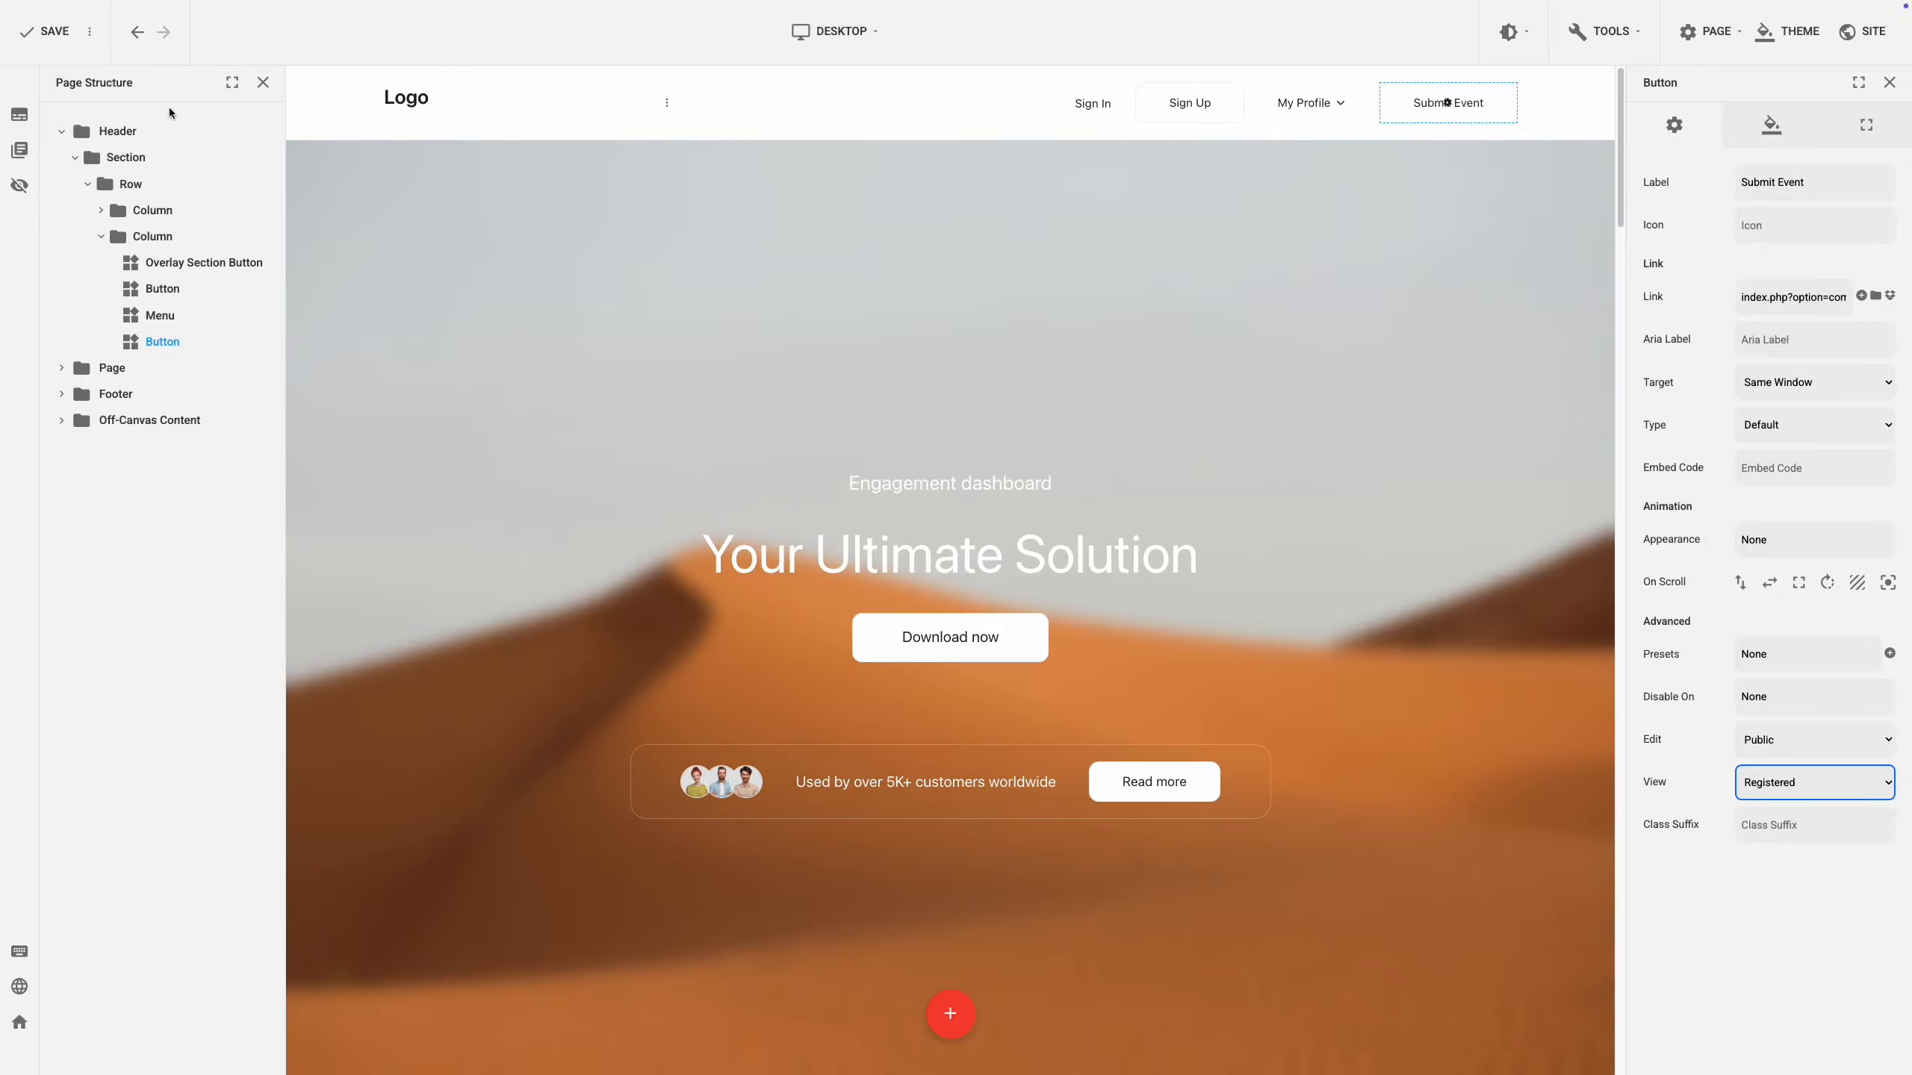
click(68, 43)
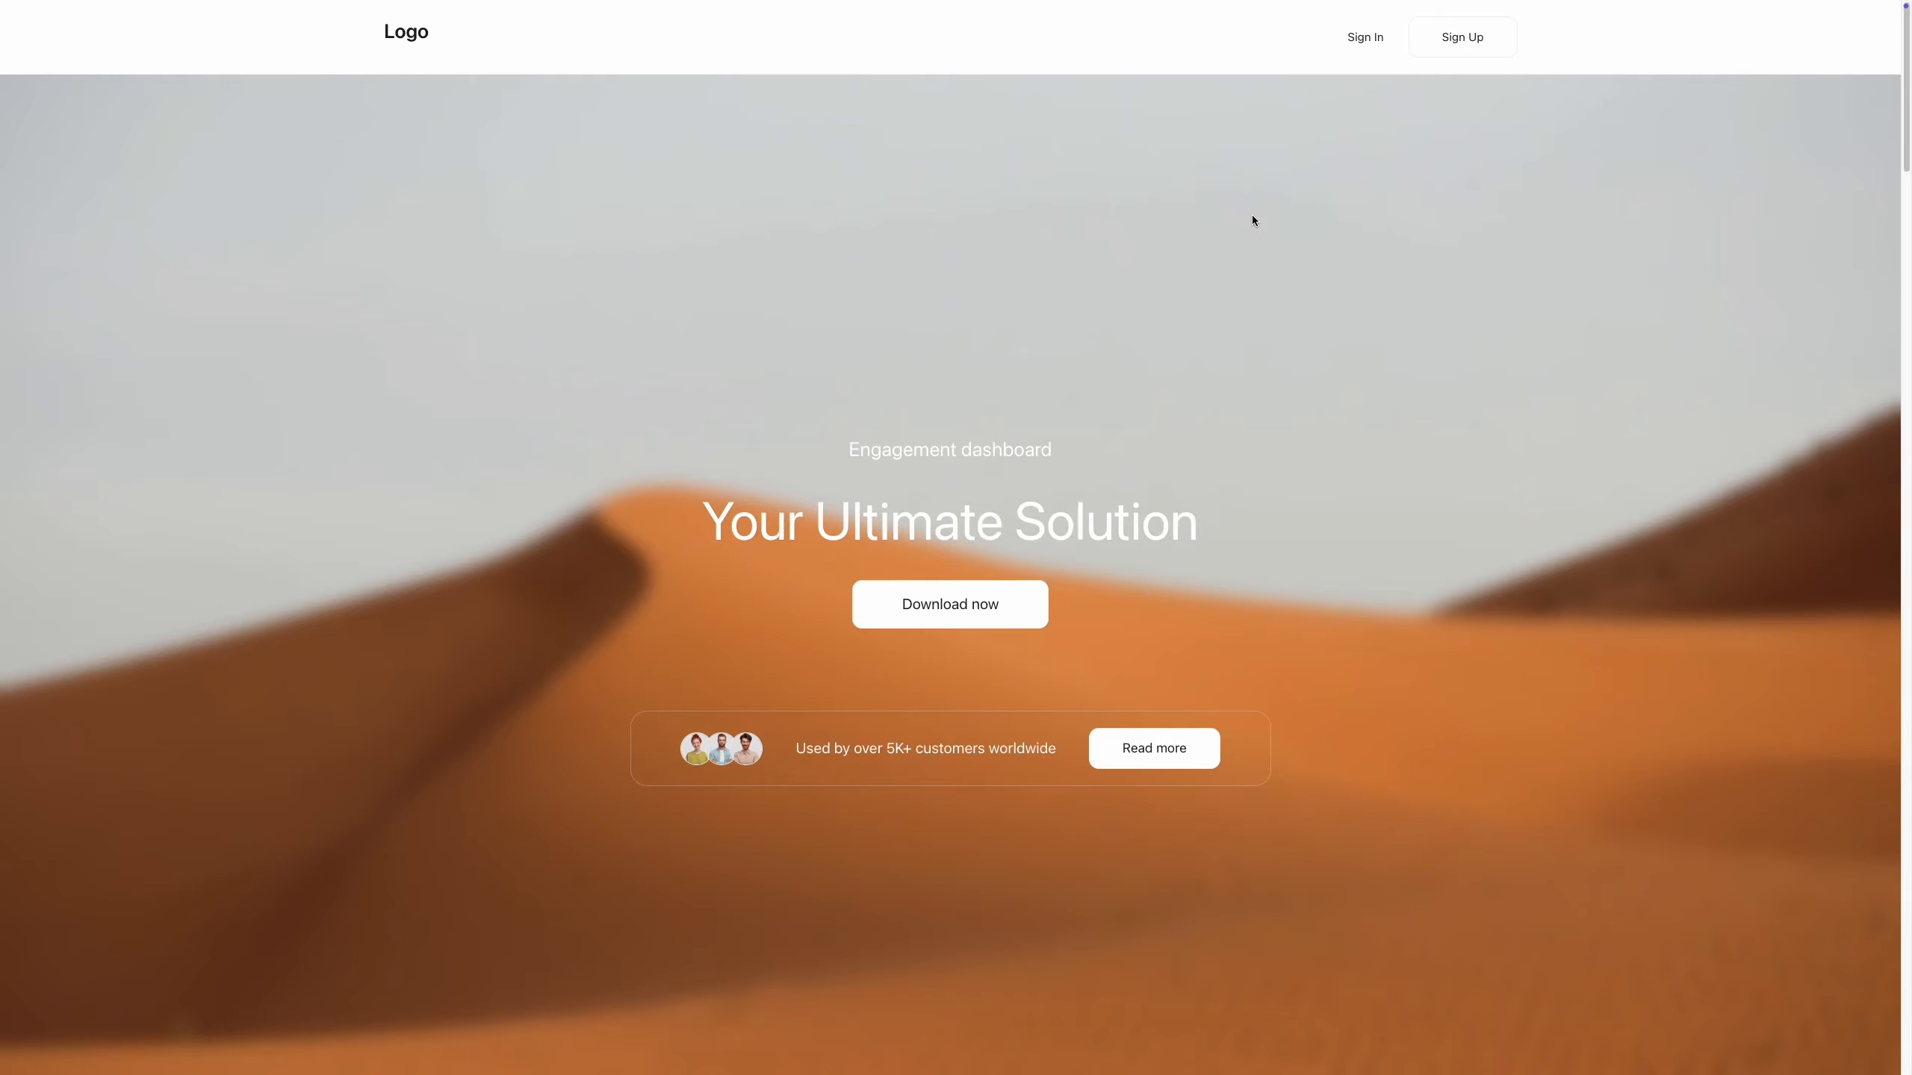
Log in via the Sign In form with the account's username and password, then follow the Submit Event link.
click(1363, 41)
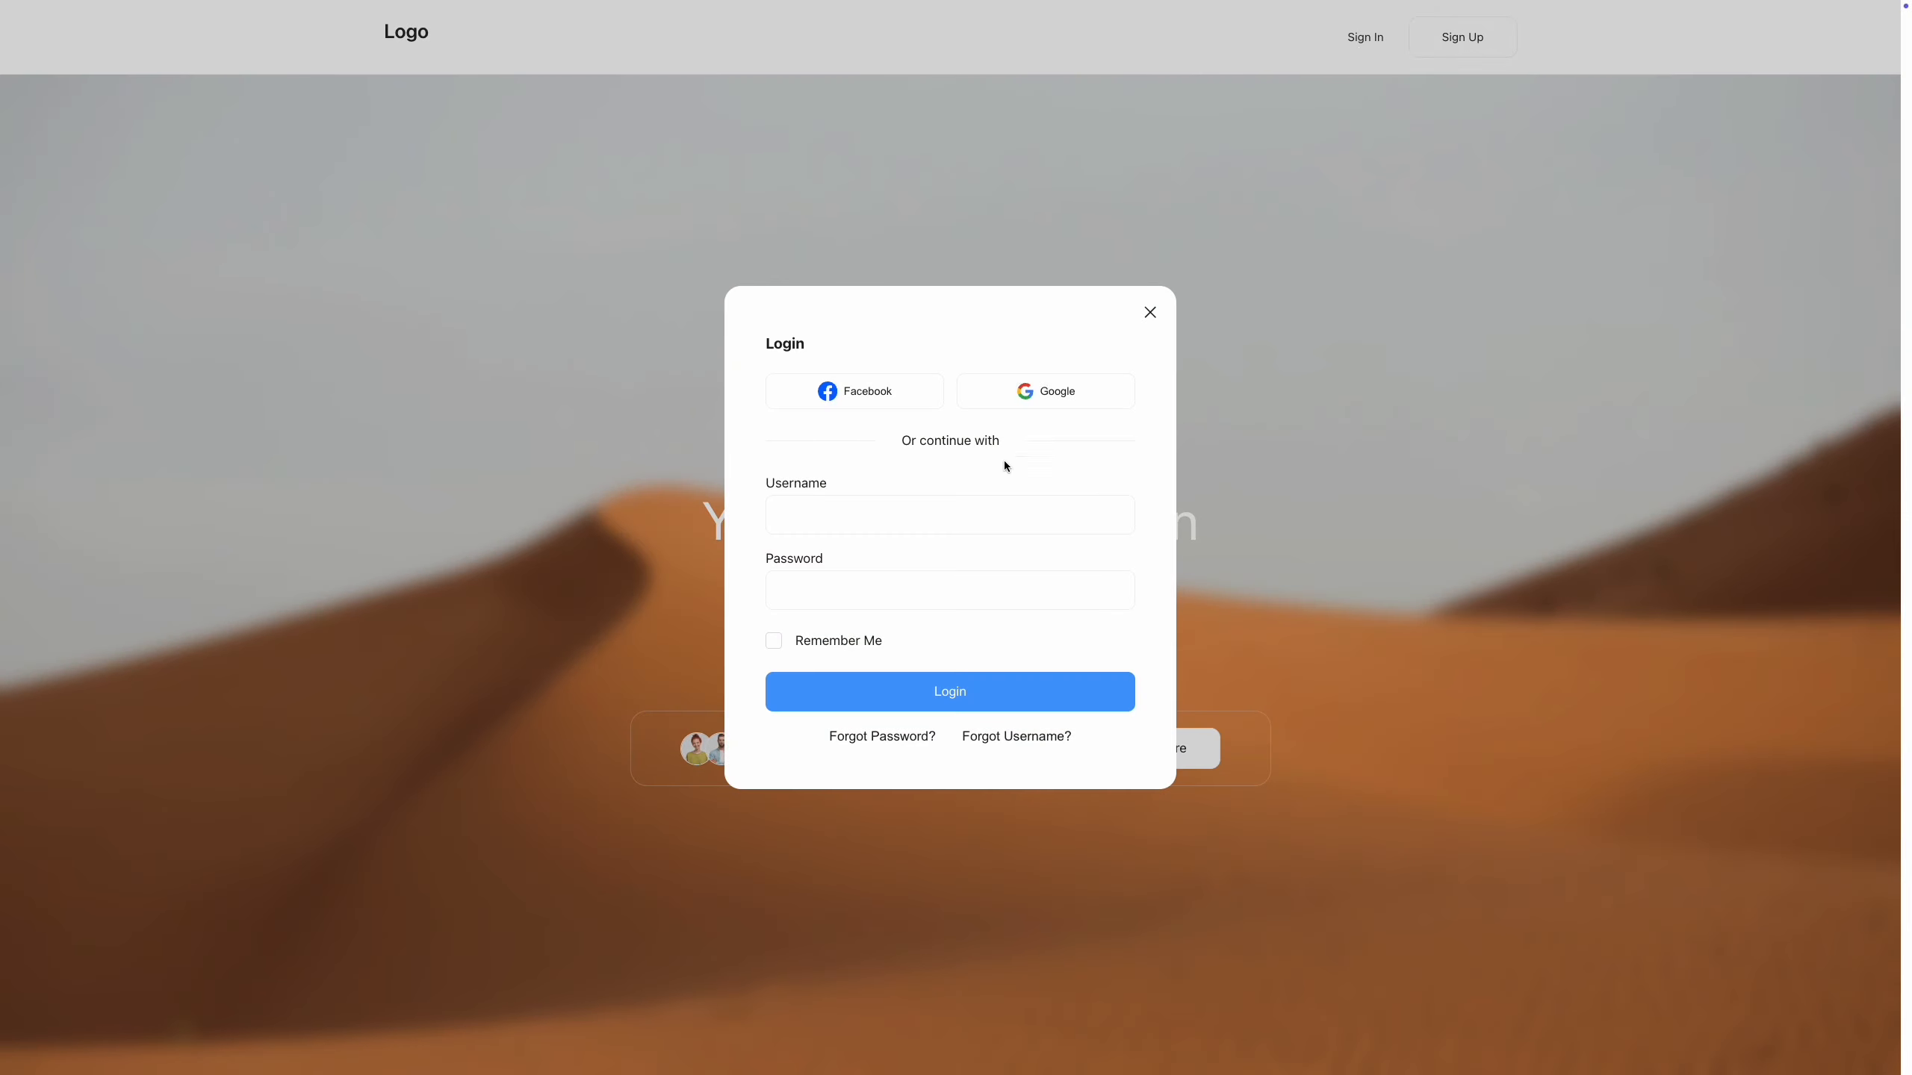
click(976, 509)
text(admin)
key(ctrl+a)
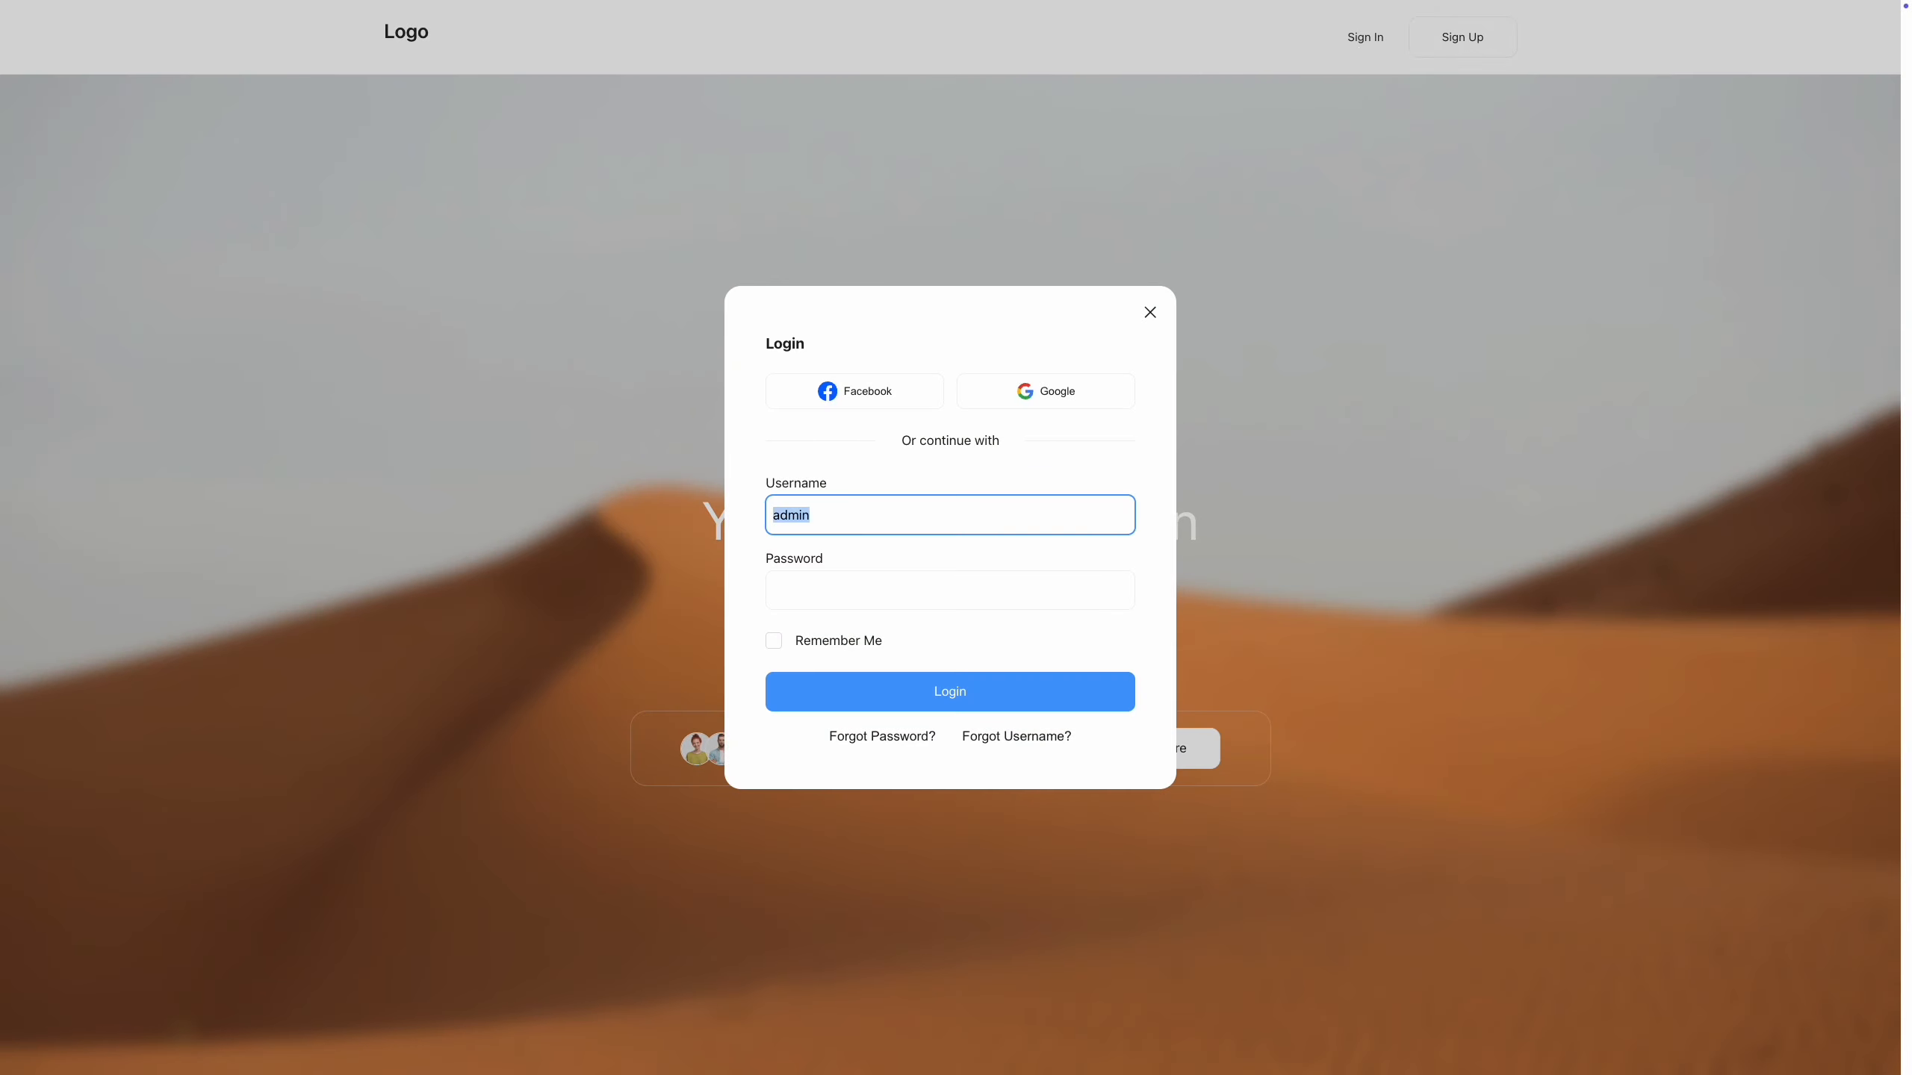
click(920, 593)
key(super+v)
key(super+v)
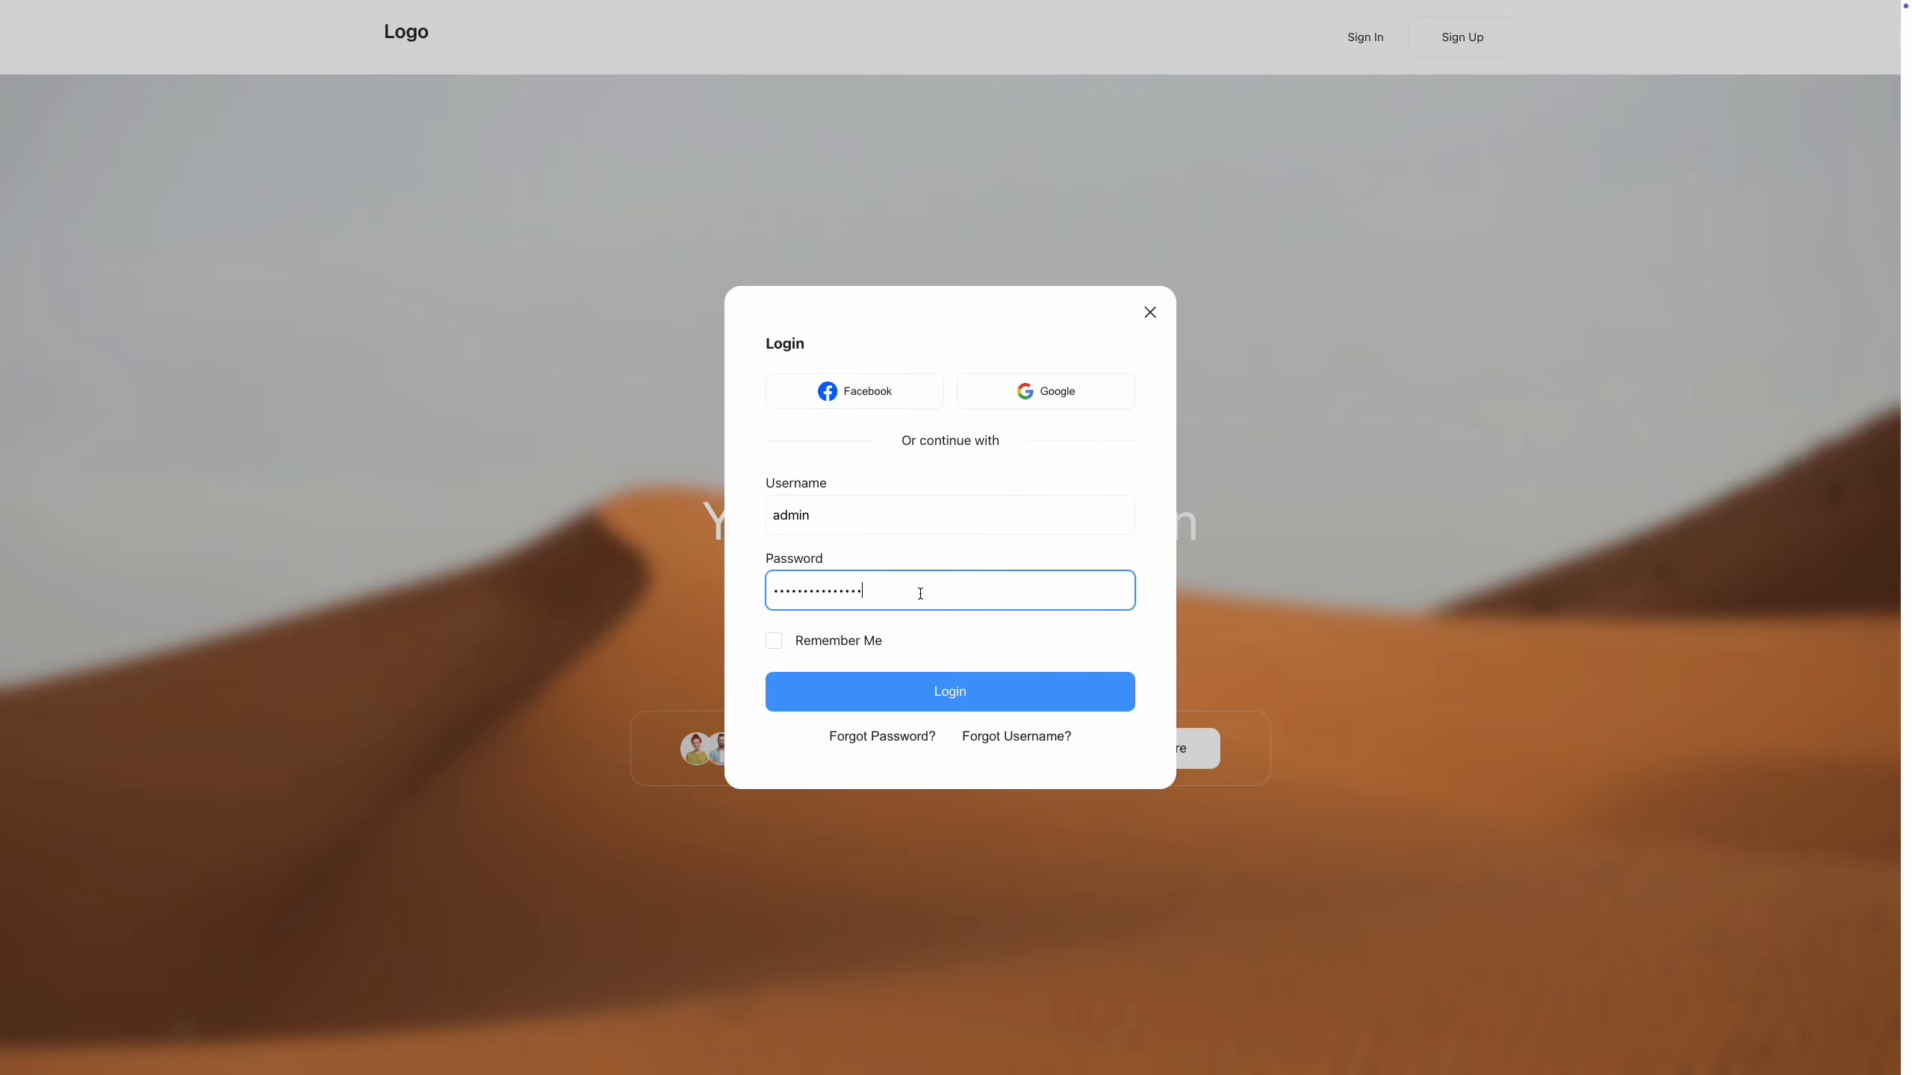
click(889, 694)
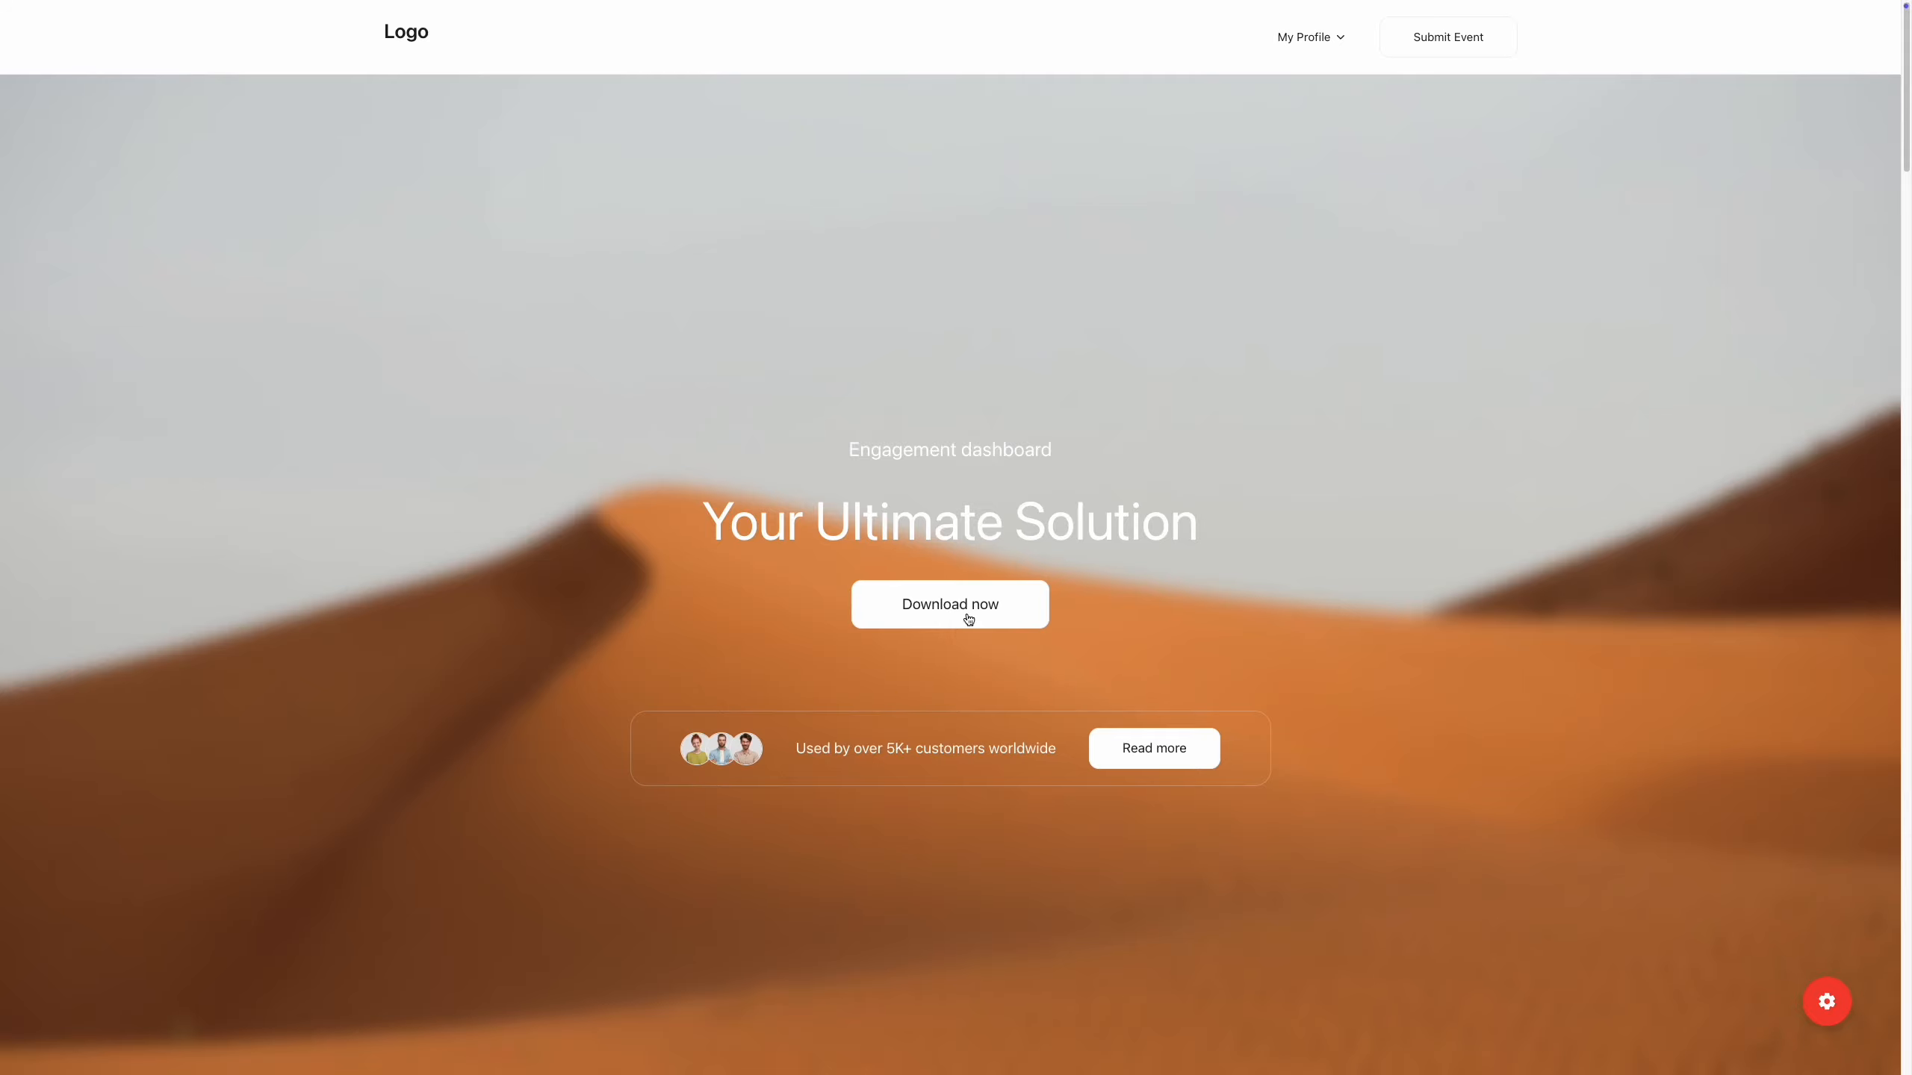
click(1418, 56)
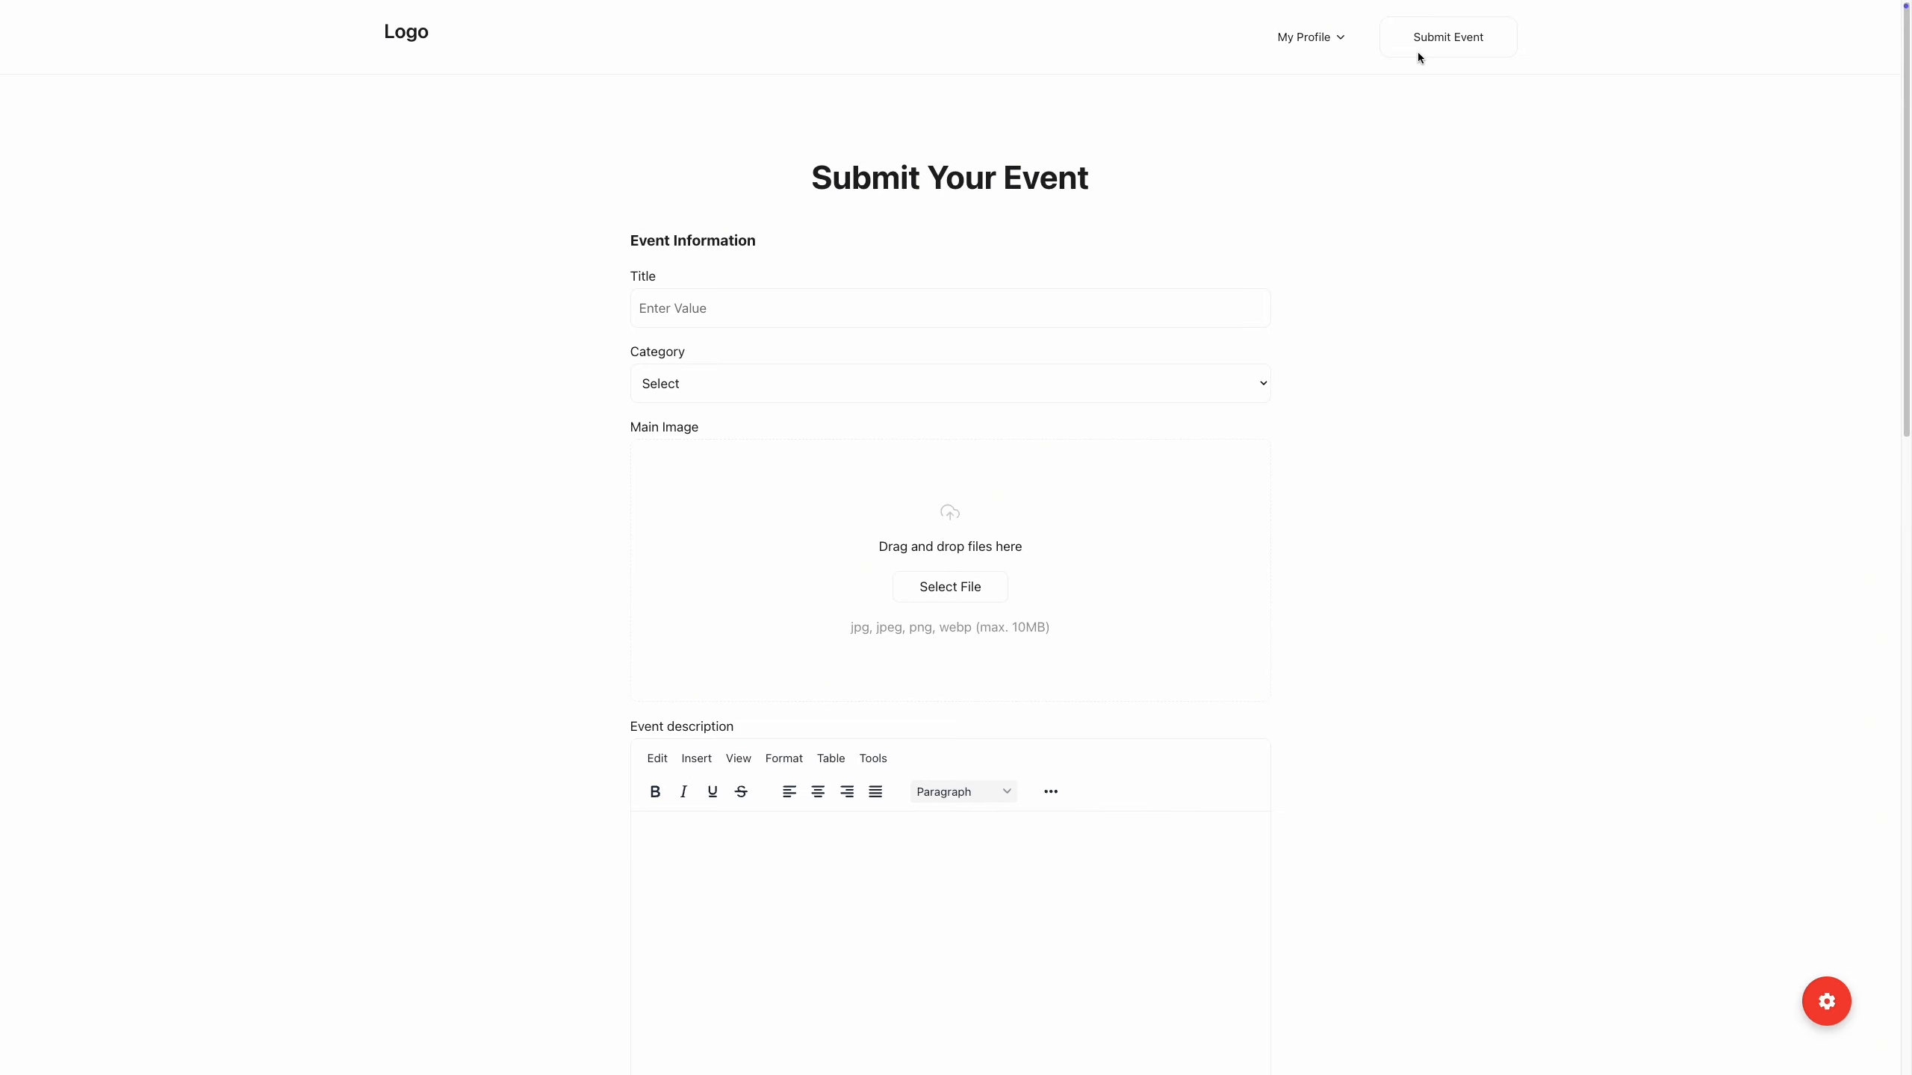
Enter title 'Sunset Groove Weekend', category Uncategorized, a main image and six gallery images.
click(1120, 315)
text(Sunset Groove Weekend)
click(1110, 383)
click(1105, 410)
click(941, 585)
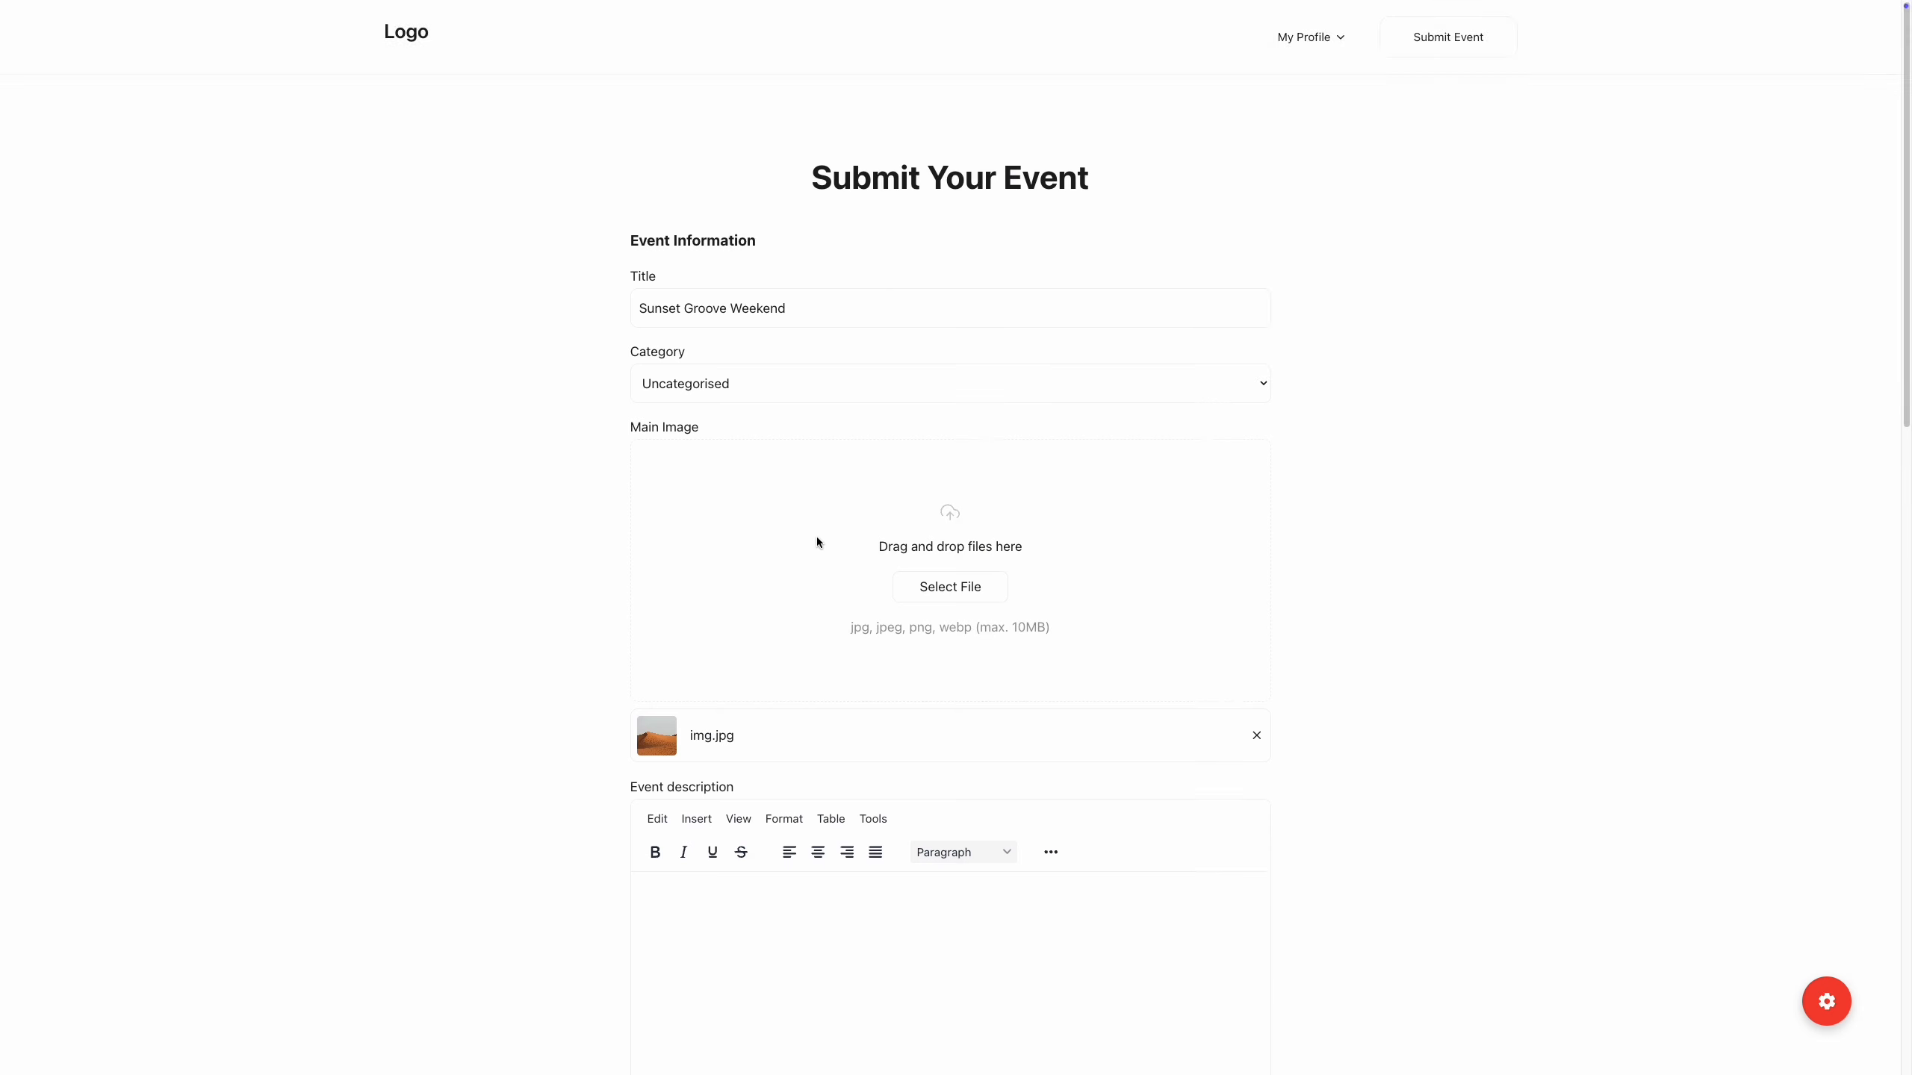
scroll(941, 527, down, 10)
scroll(941, 527, down, 5)
click(974, 484)
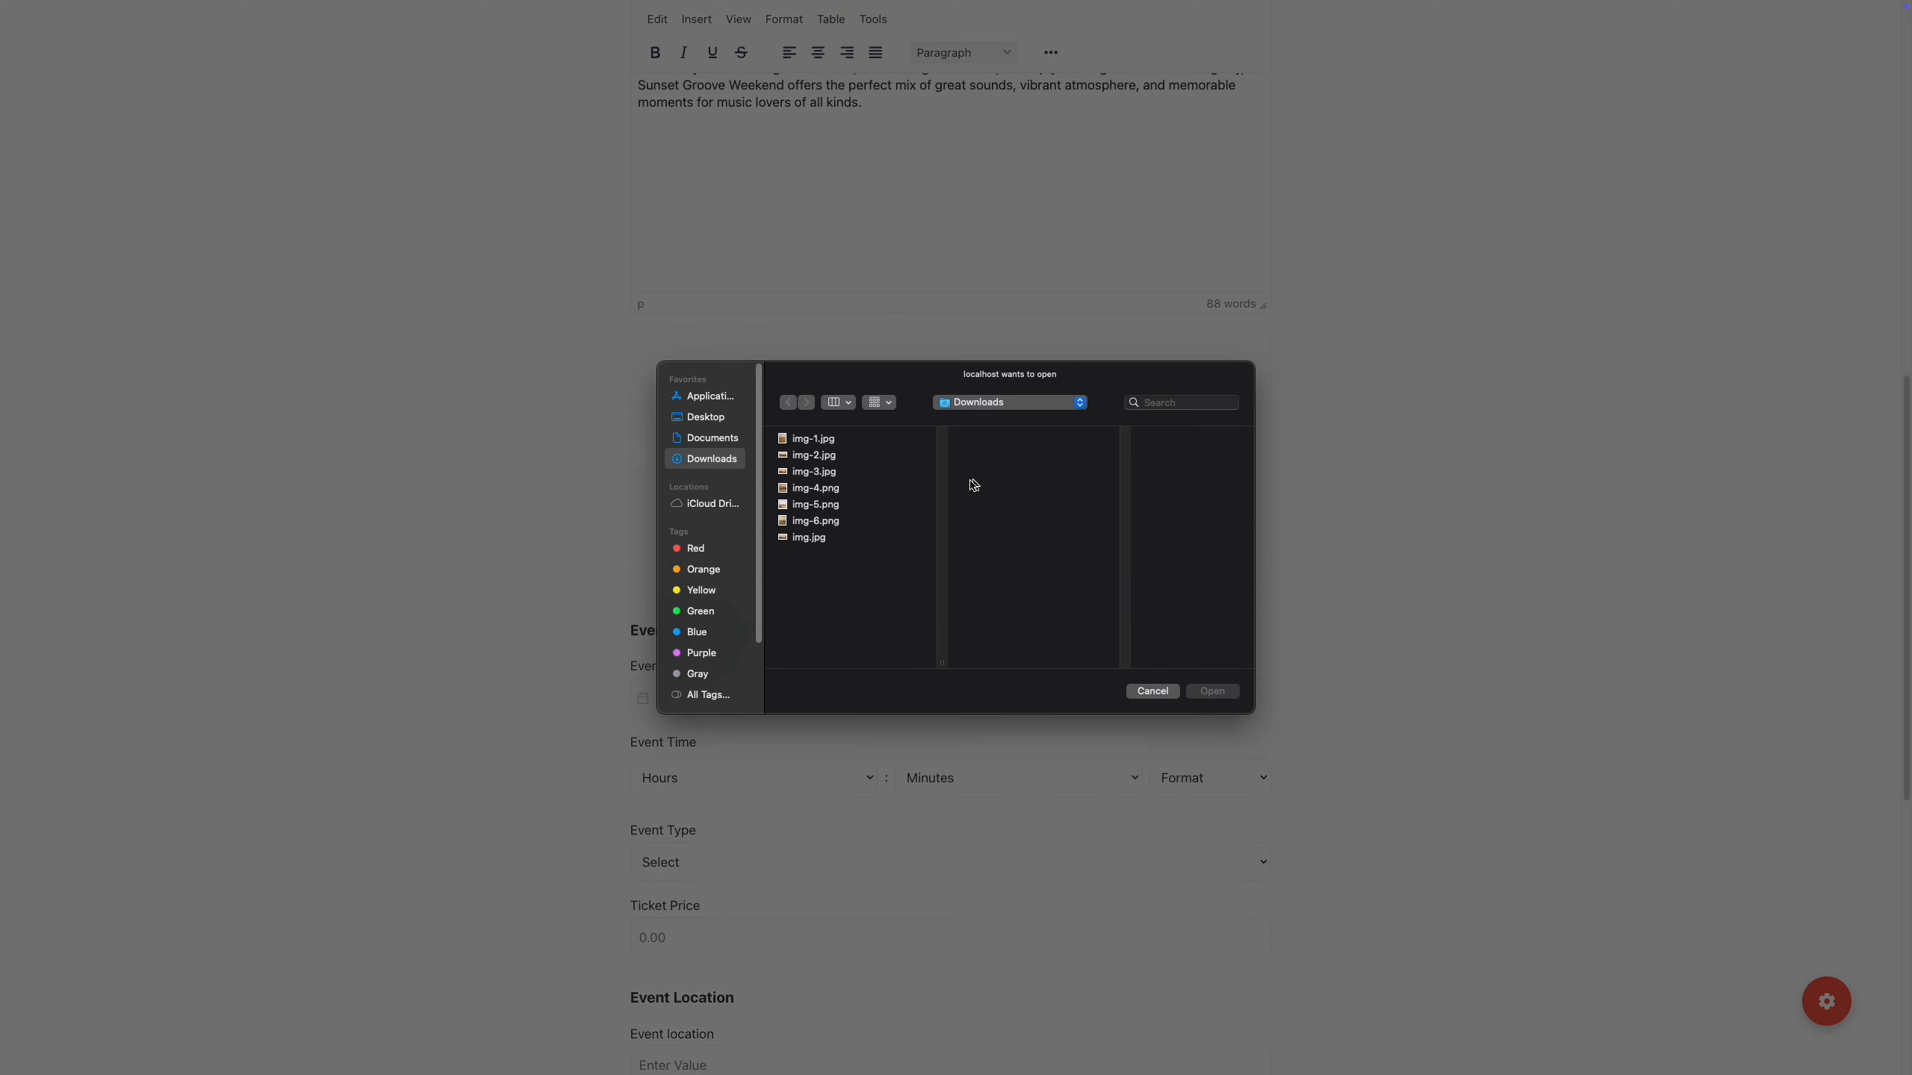
click(813, 439)
shift+click(815, 521)
click(1210, 691)
Set date 22 July 2026, time 18:00, type Festival and ticket price 75.50.
scroll(1207, 691, down, 9)
click(680, 390)
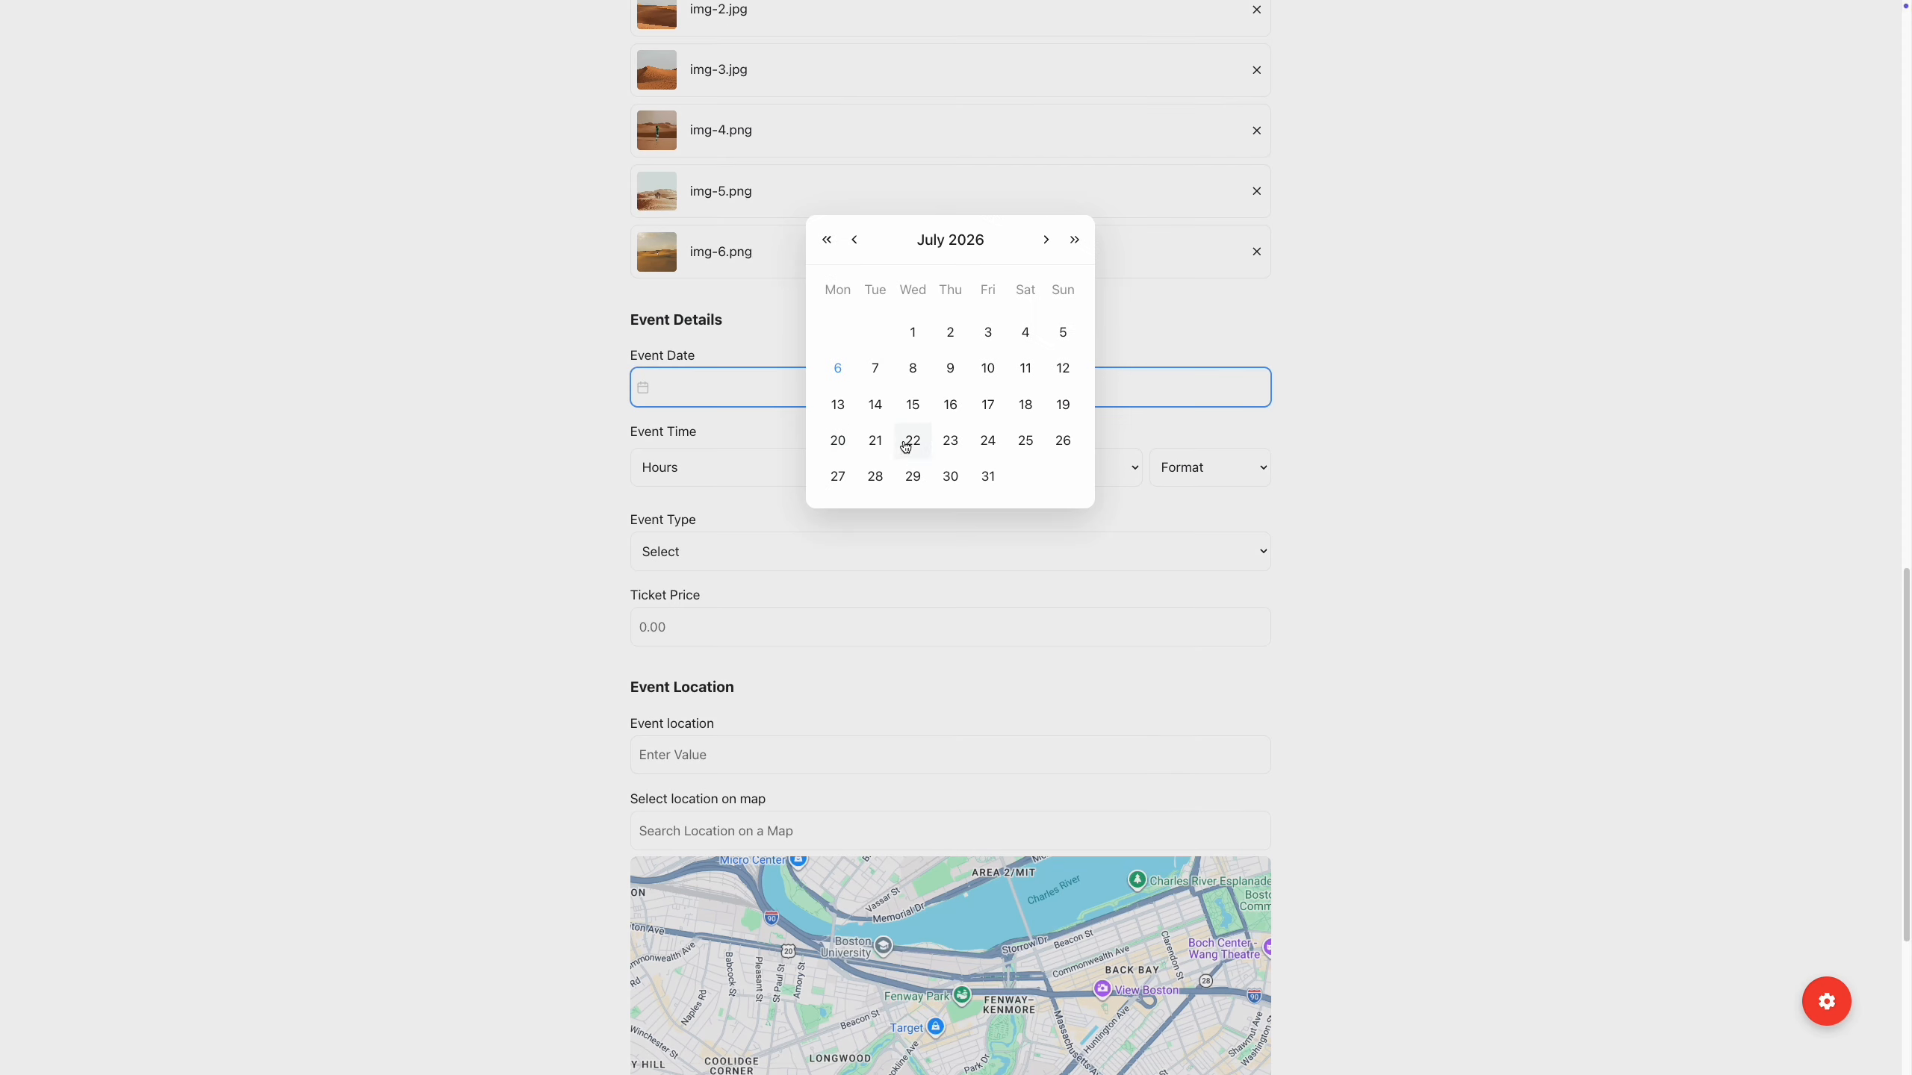
click(905, 444)
click(753, 467)
click(723, 857)
click(1016, 467)
click(1026, 488)
click(956, 551)
click(960, 653)
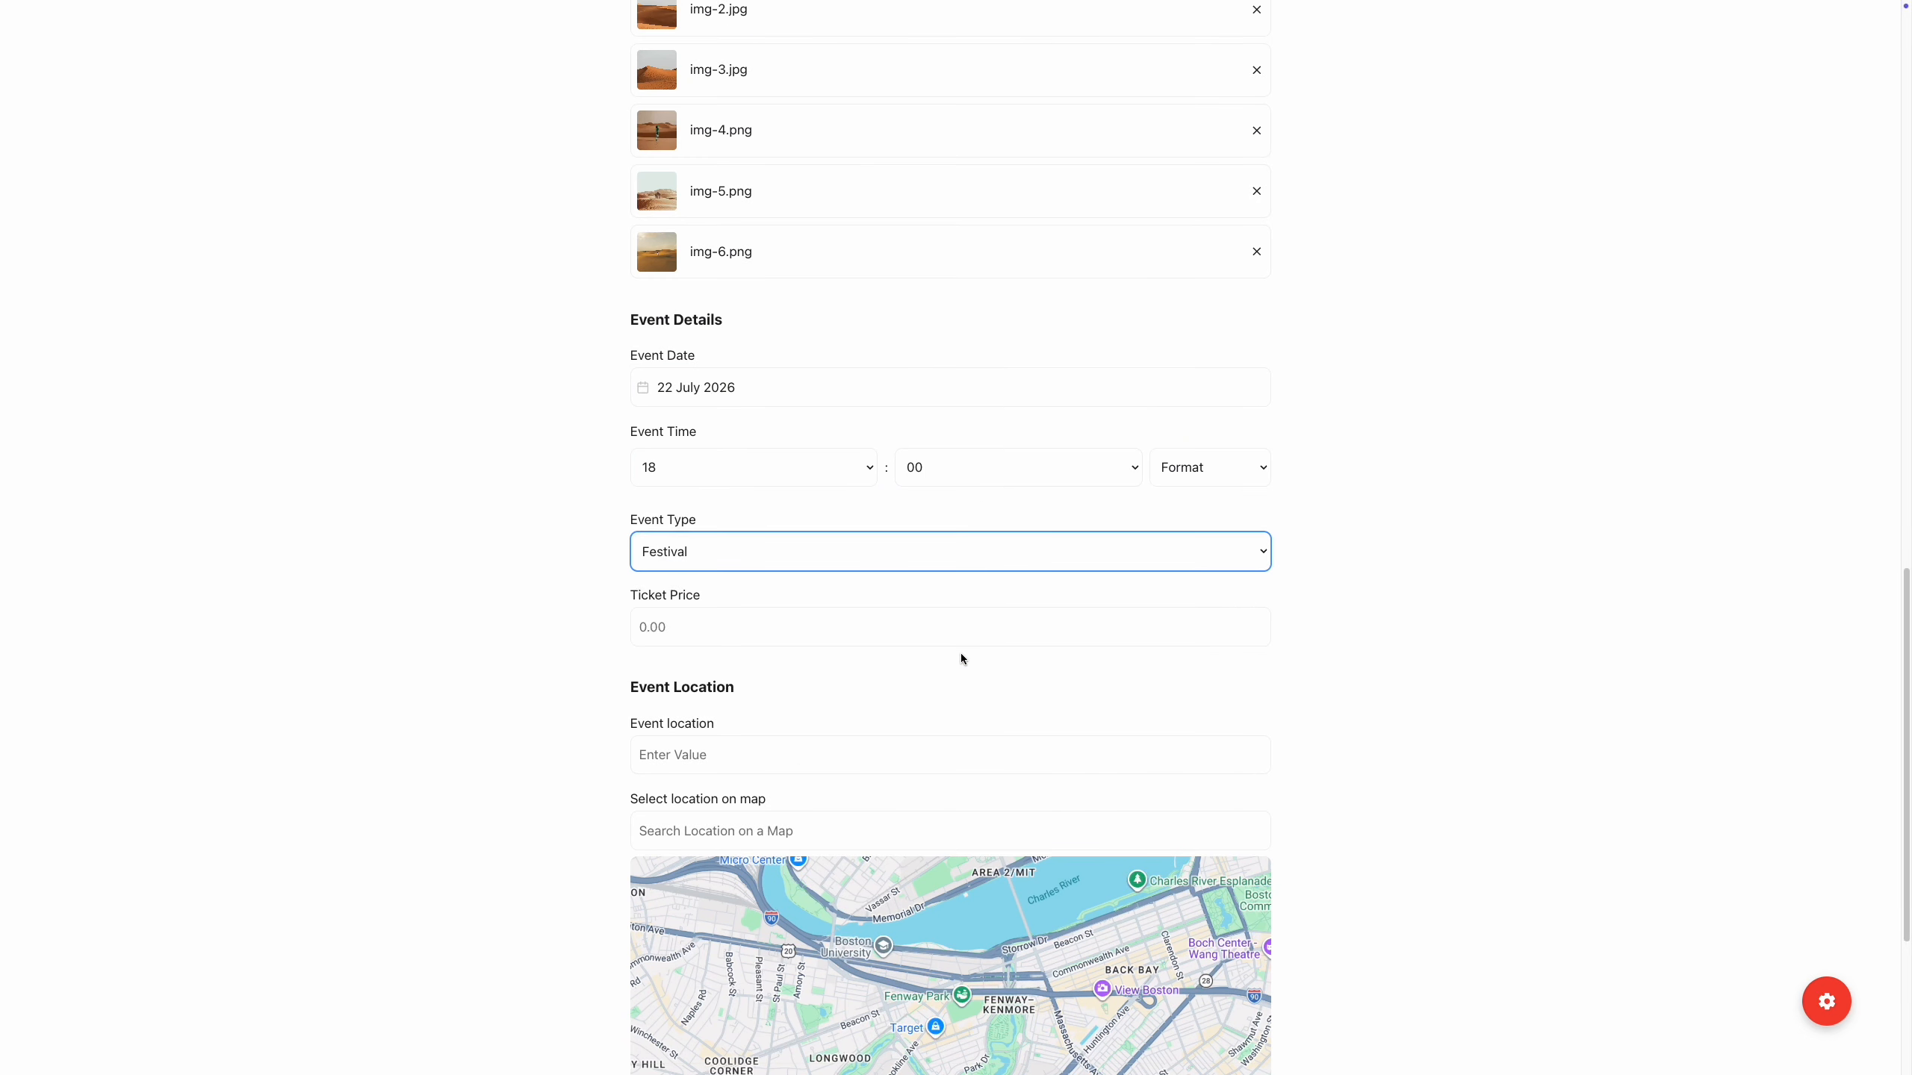
click(956, 627)
text(75.50)
Enter location 'Al Qudra Desert Road, Dubai, United Arab Emirates', pin it on the map, and submit.
click(730, 755)
text(Al Qudra Desert Road, Dubai, United Arab Emirates)
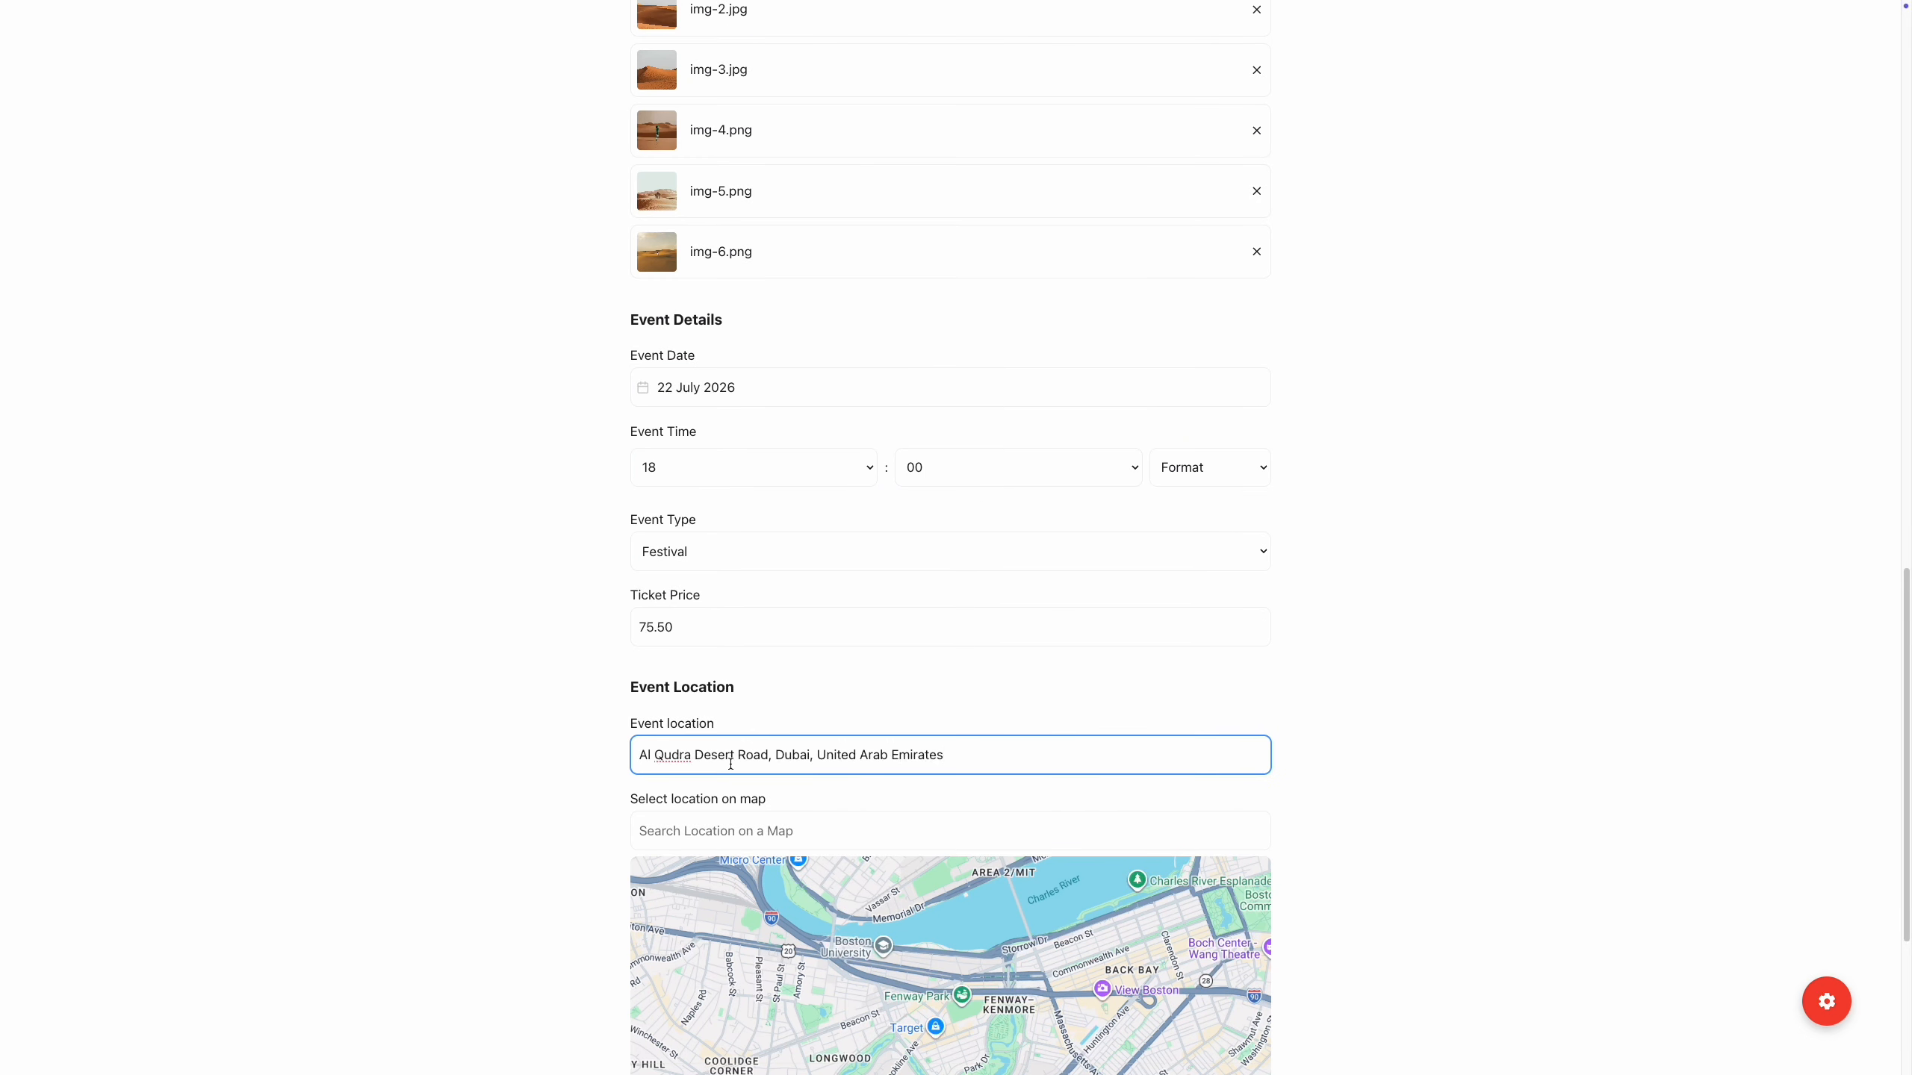
click(730, 829)
text(Al Qudra Desert Road, Dubai, United Arab Emirates)
click(730, 865)
scroll(1425, 799, down, 5)
click(1245, 778)
click(1246, 777)
click(1246, 777)
click(1044, 665)
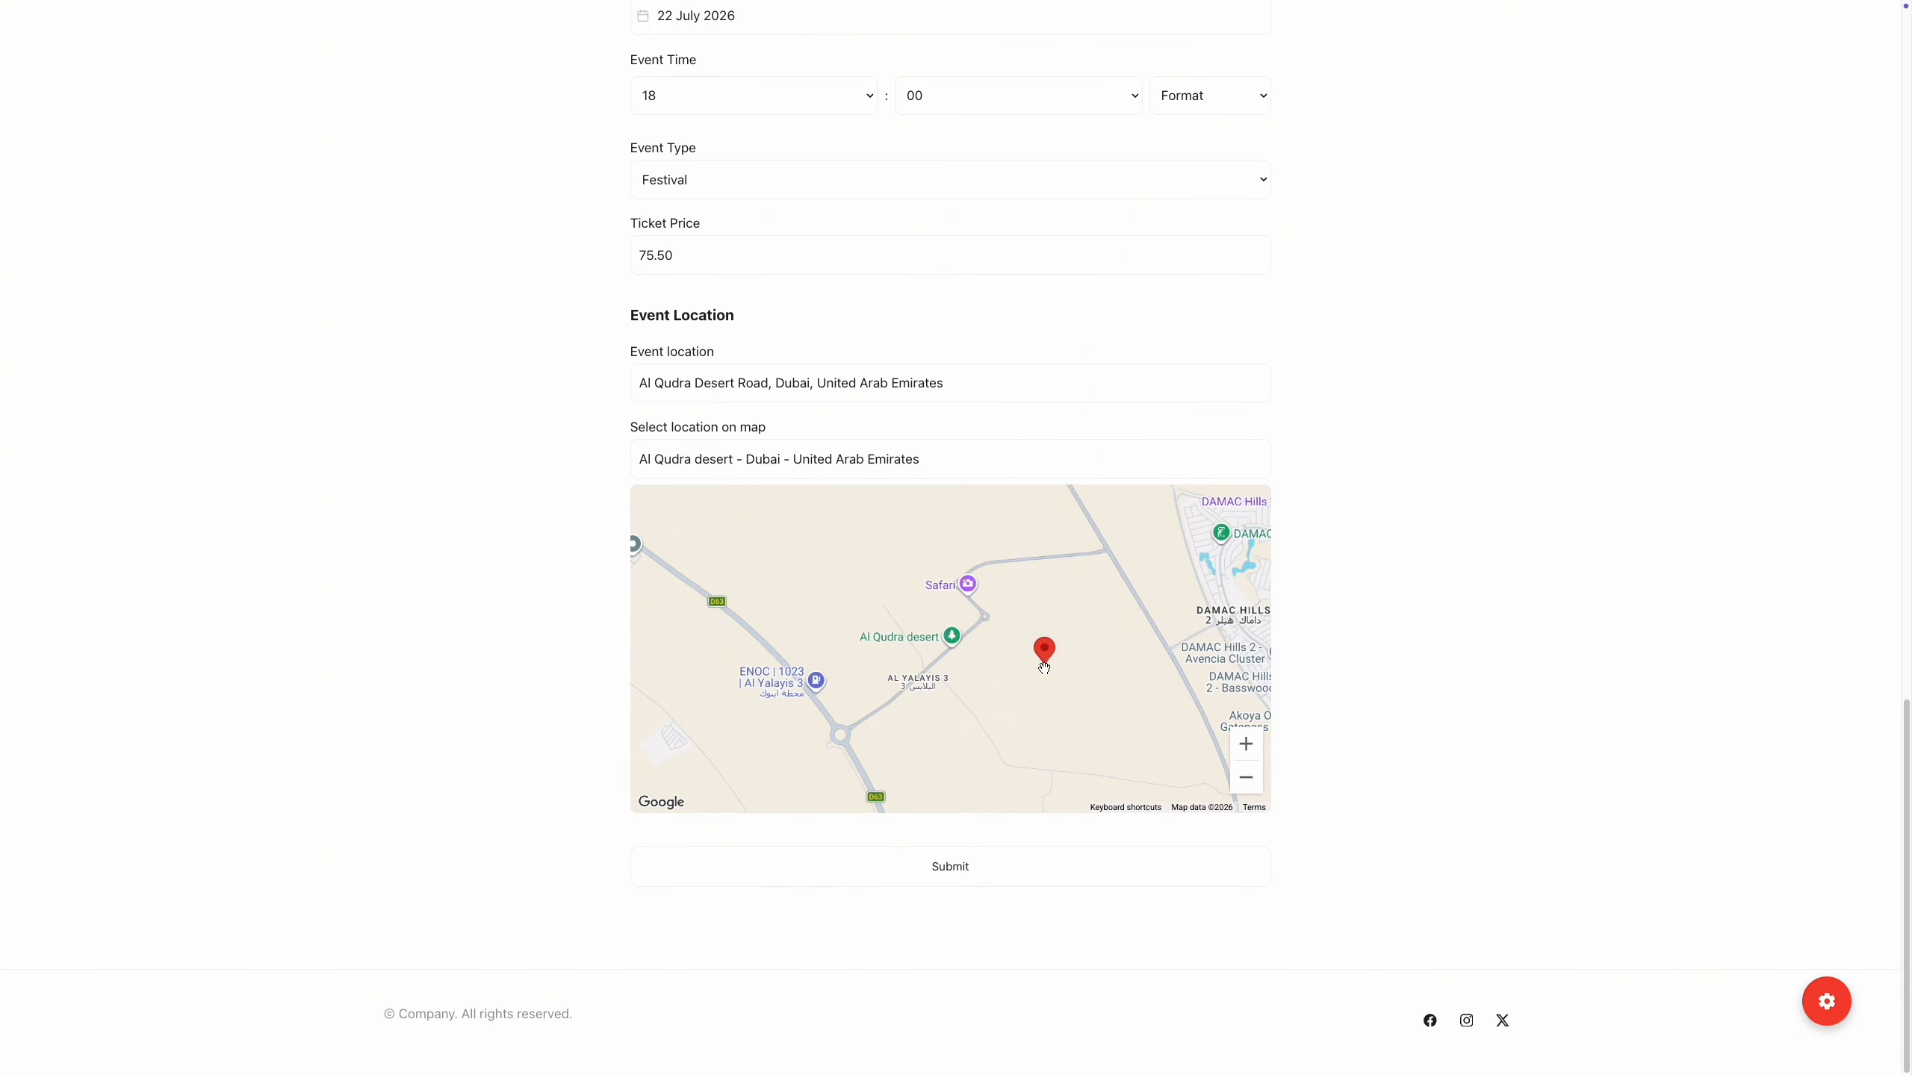
click(1014, 872)
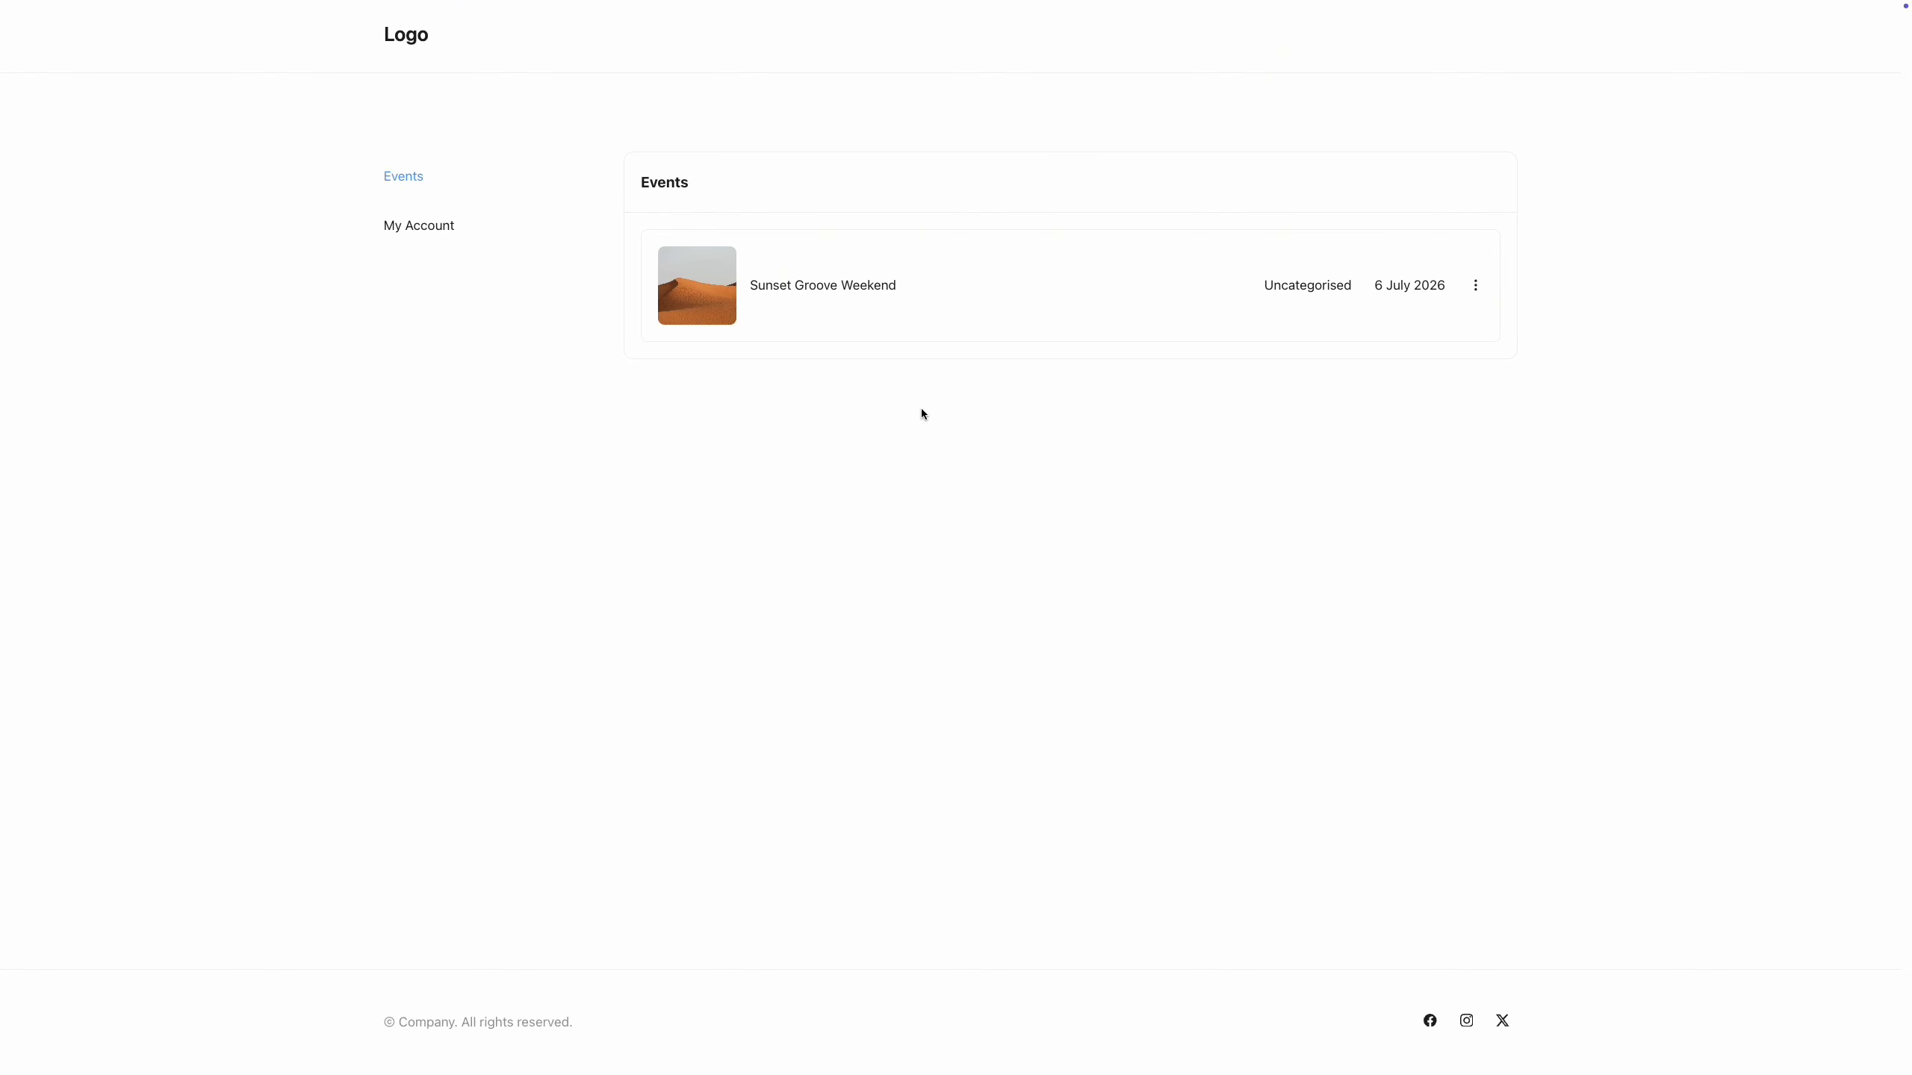
click(867, 298)
scroll(1908, 380, down, 10)
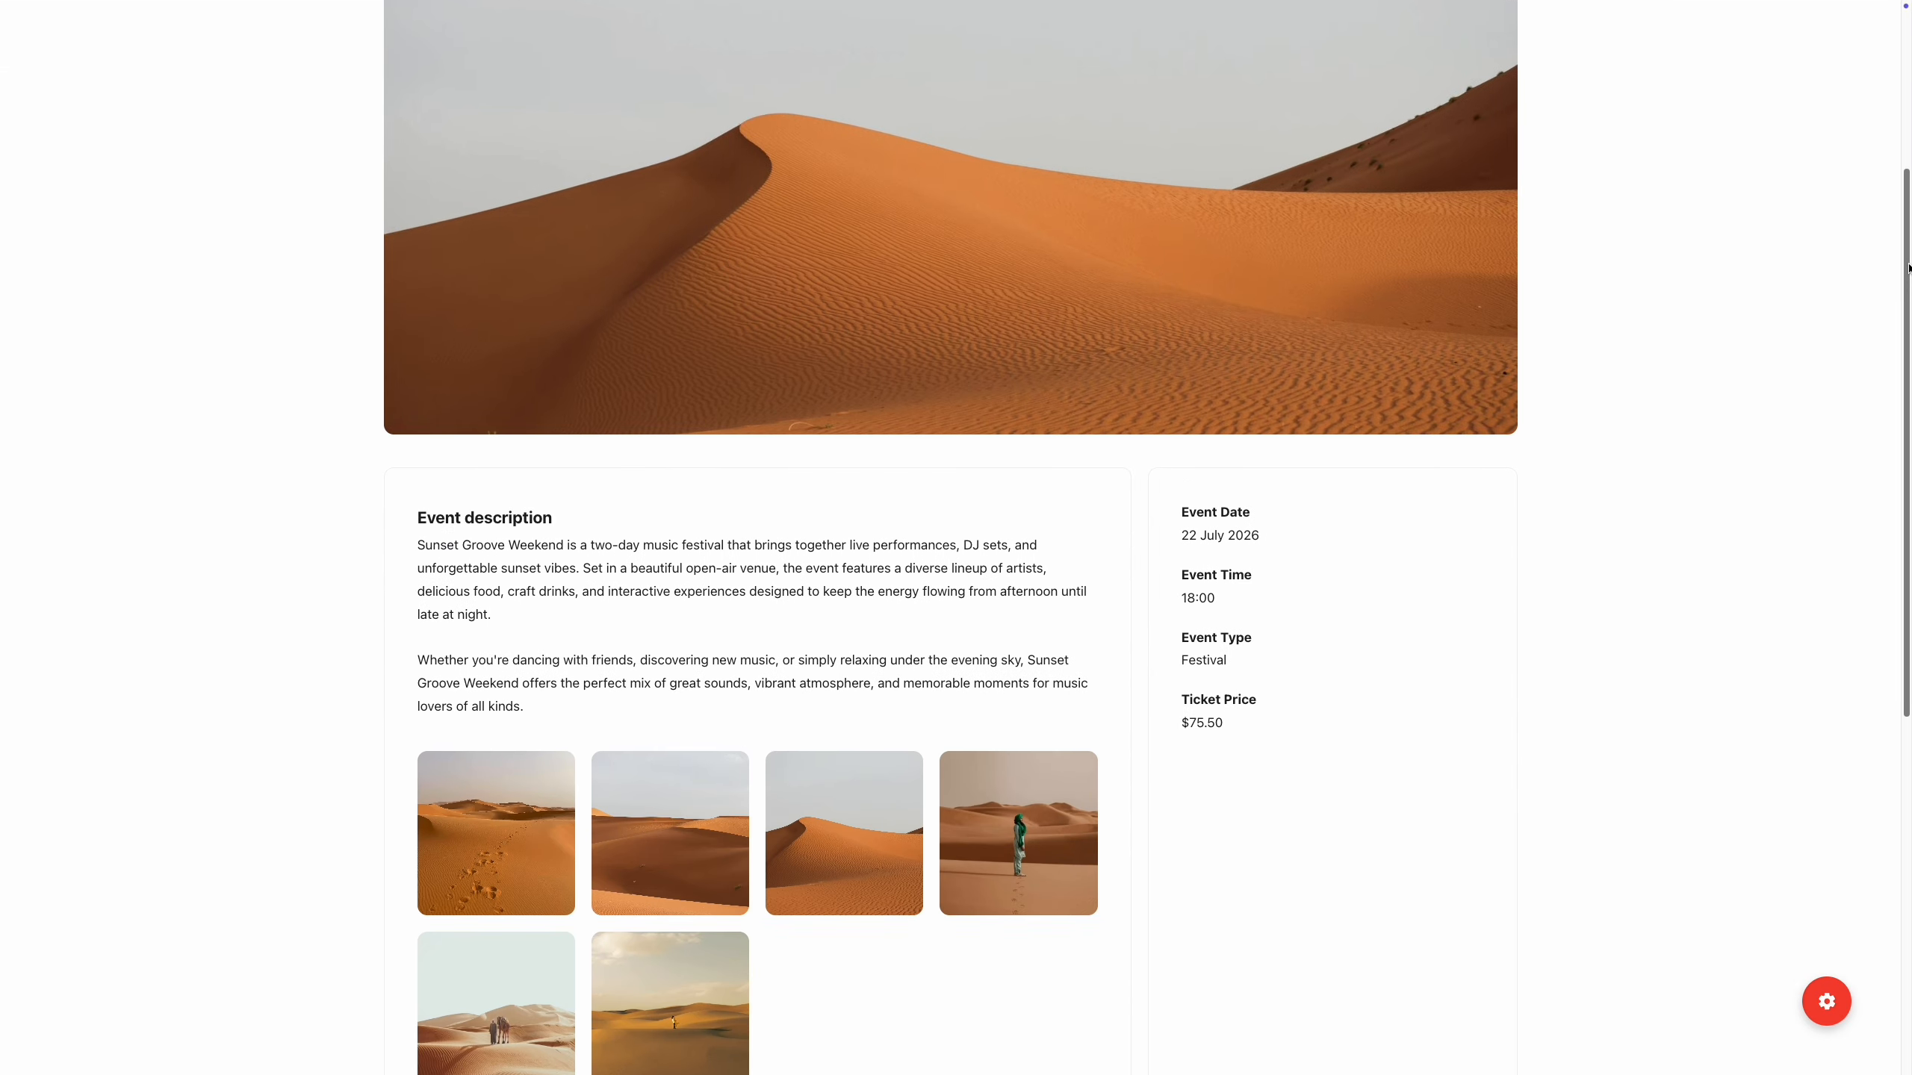
scroll(1908, 380, down, 6)
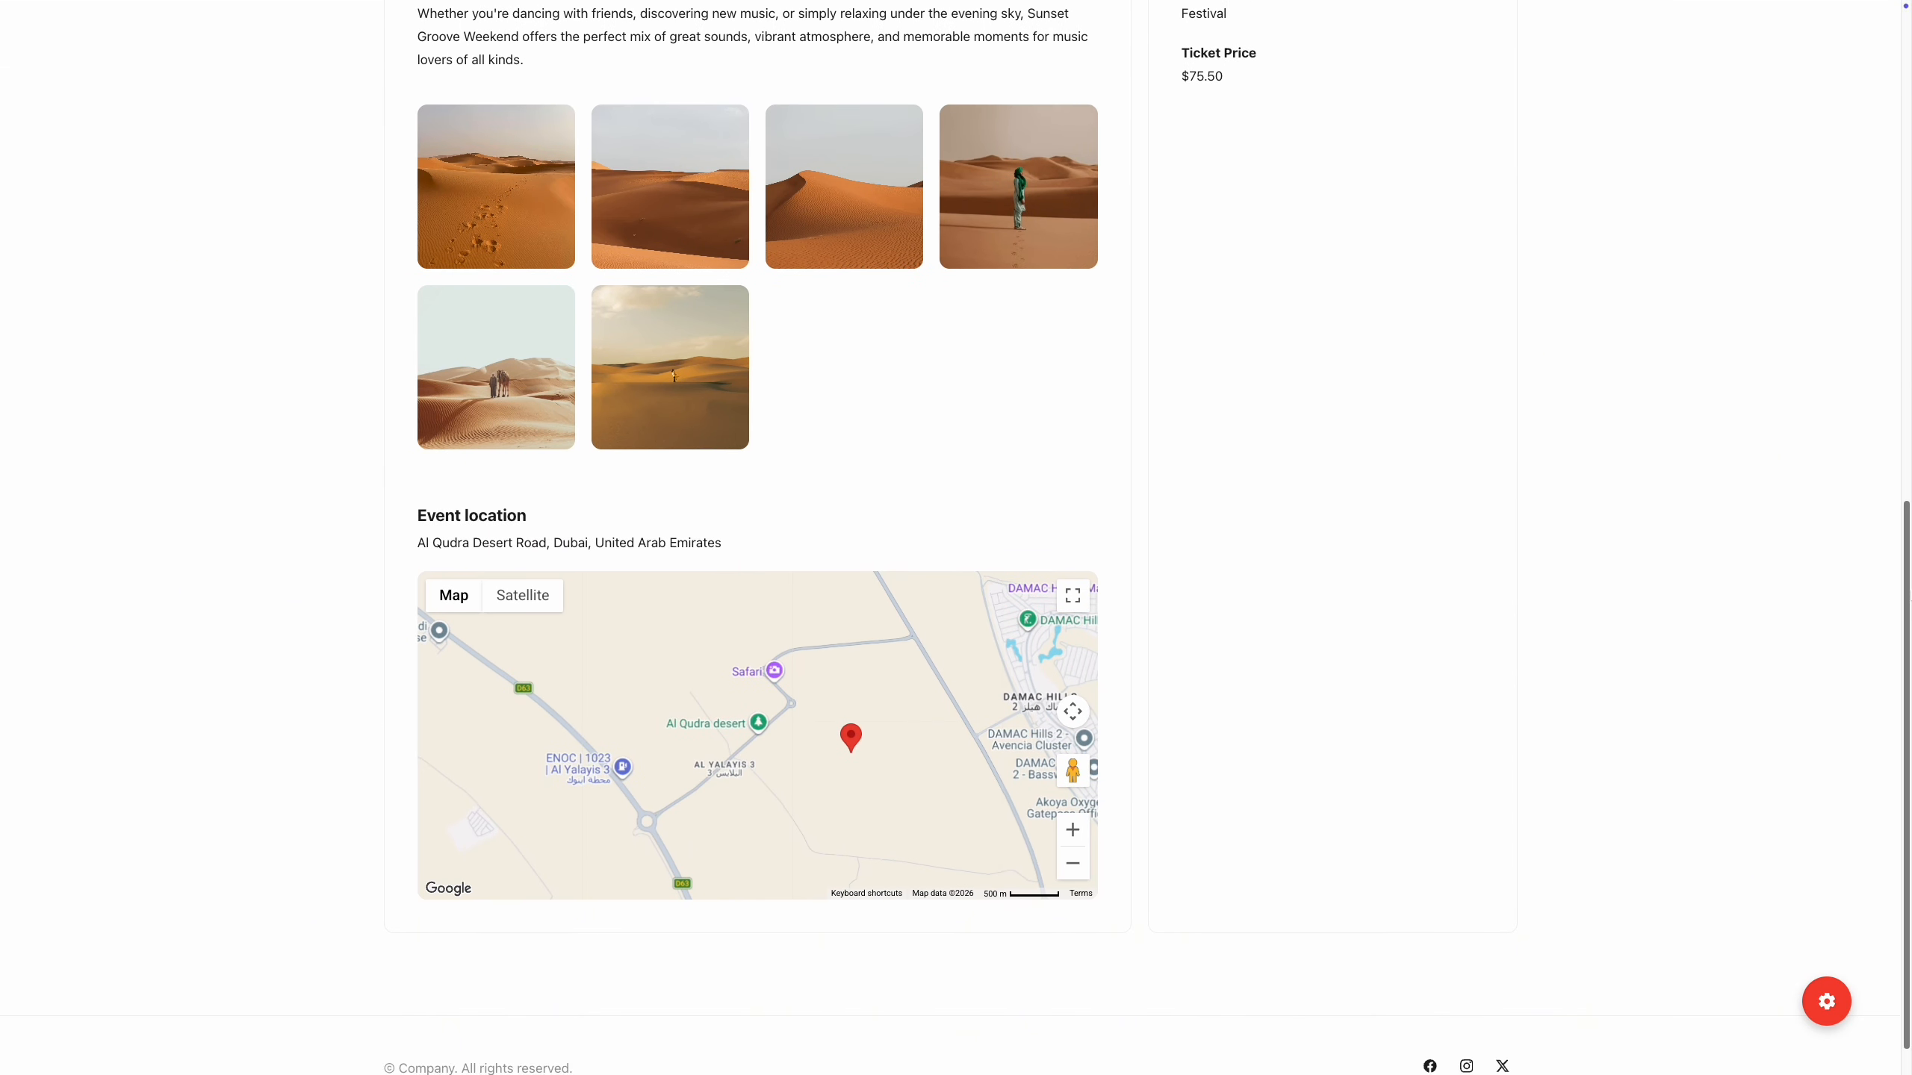
scroll(1907, 380, up, 4)
scroll(1871, 62, up, 9)
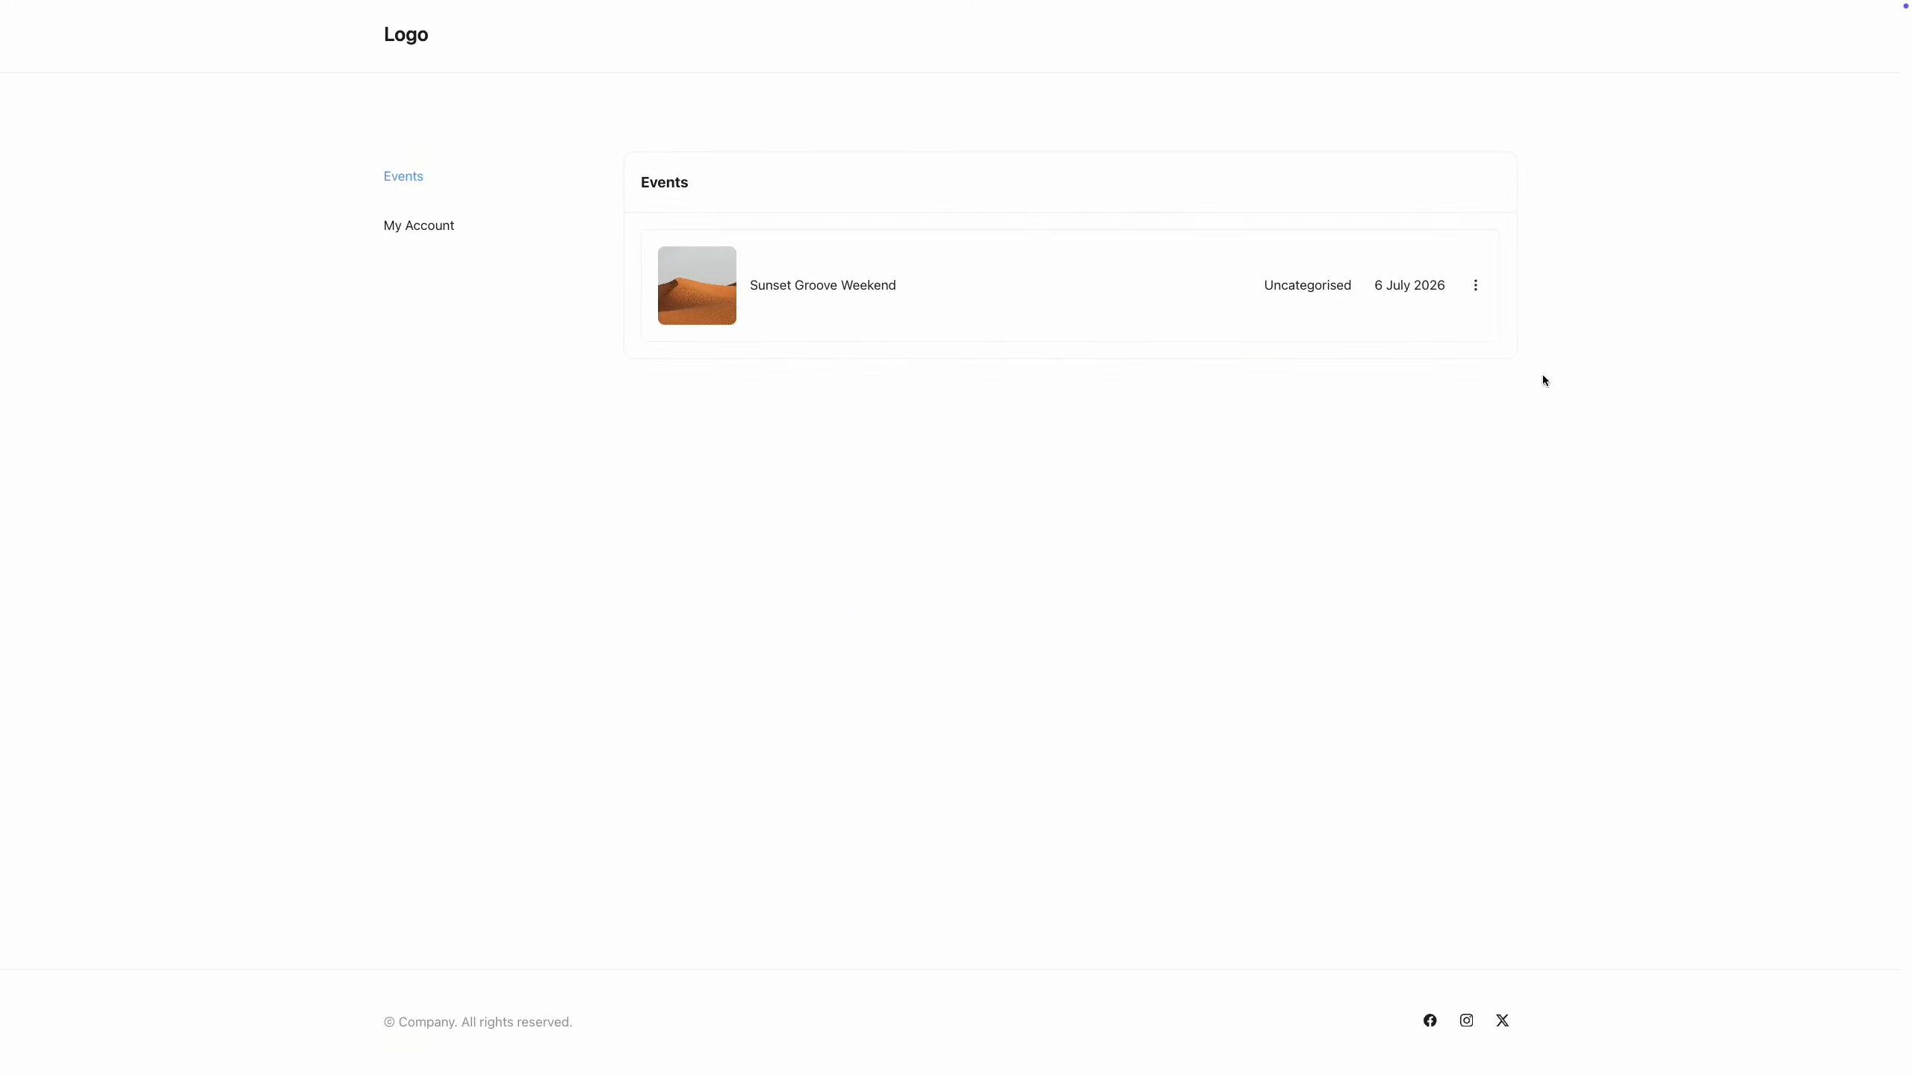
click(1475, 287)
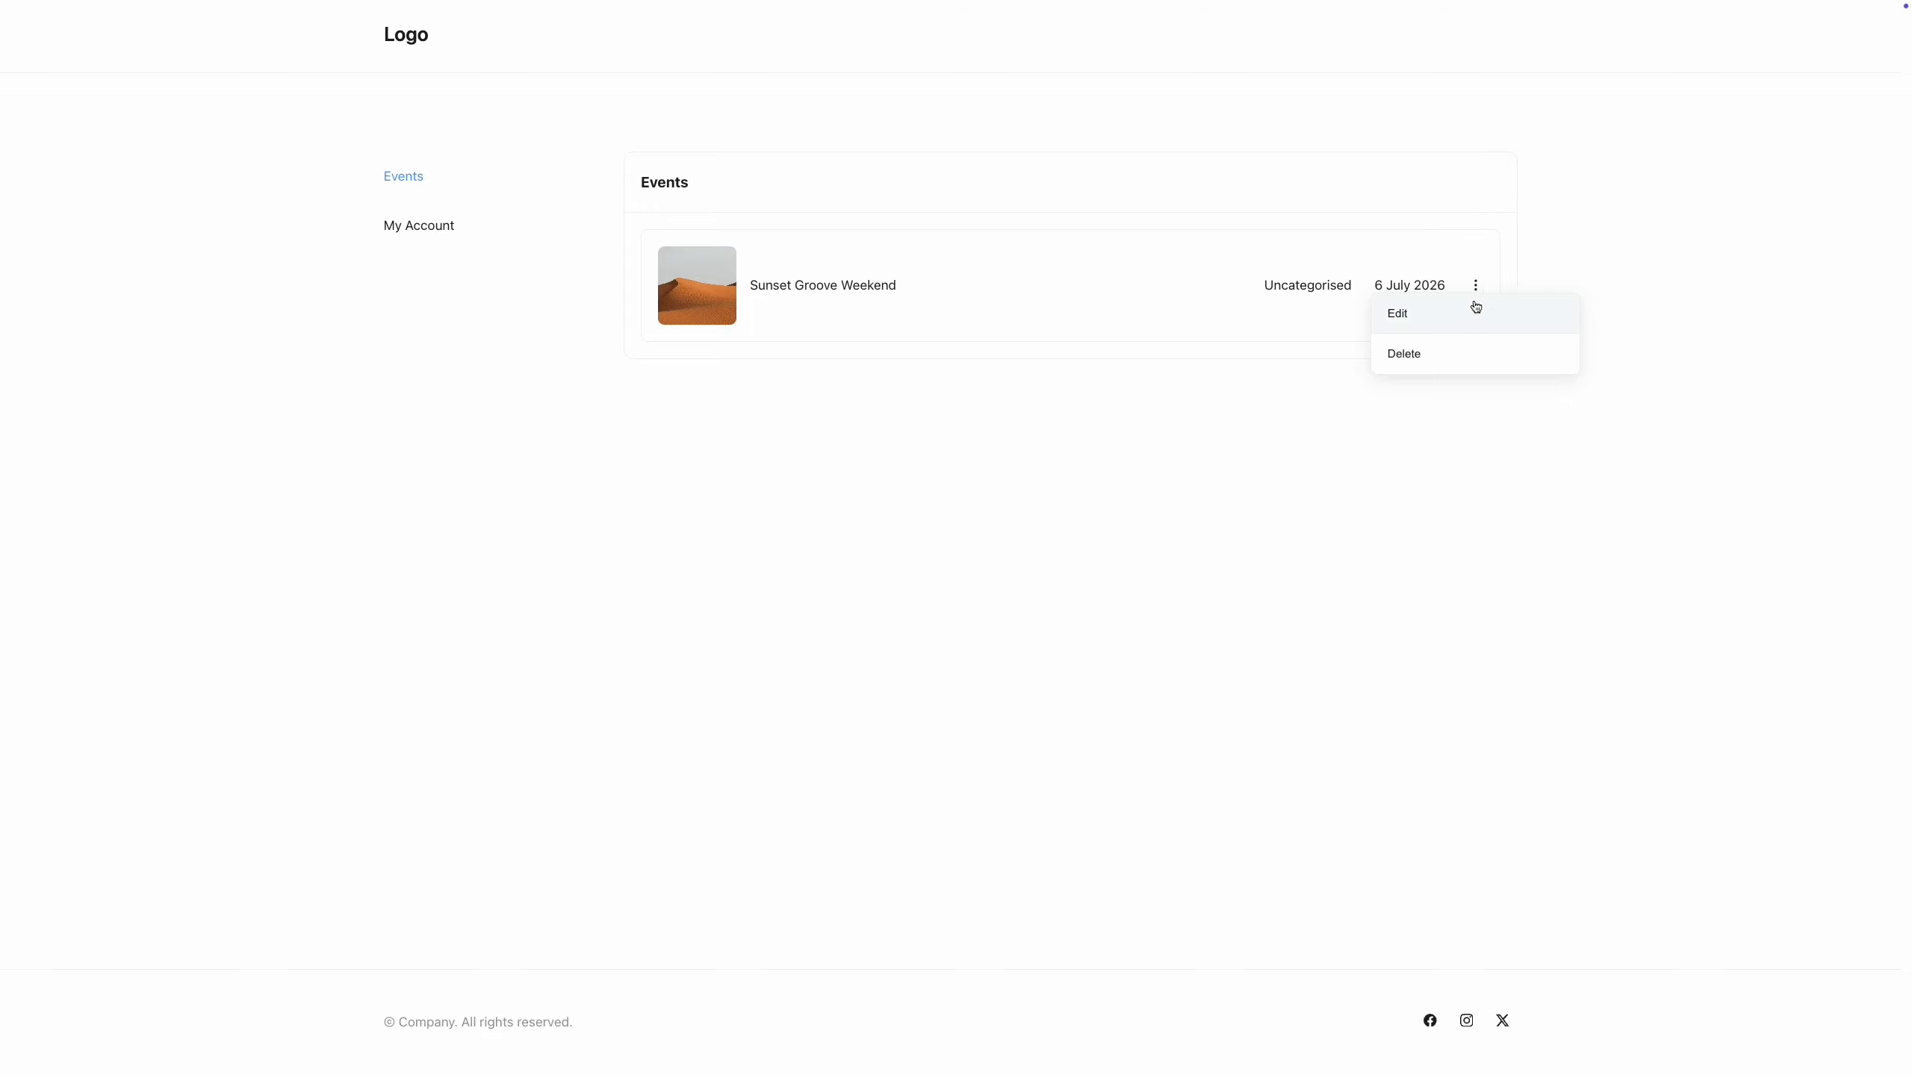
click(1472, 308)
scroll(1905, 279, down, 4)
drag(1904, 279, 1910, 855)
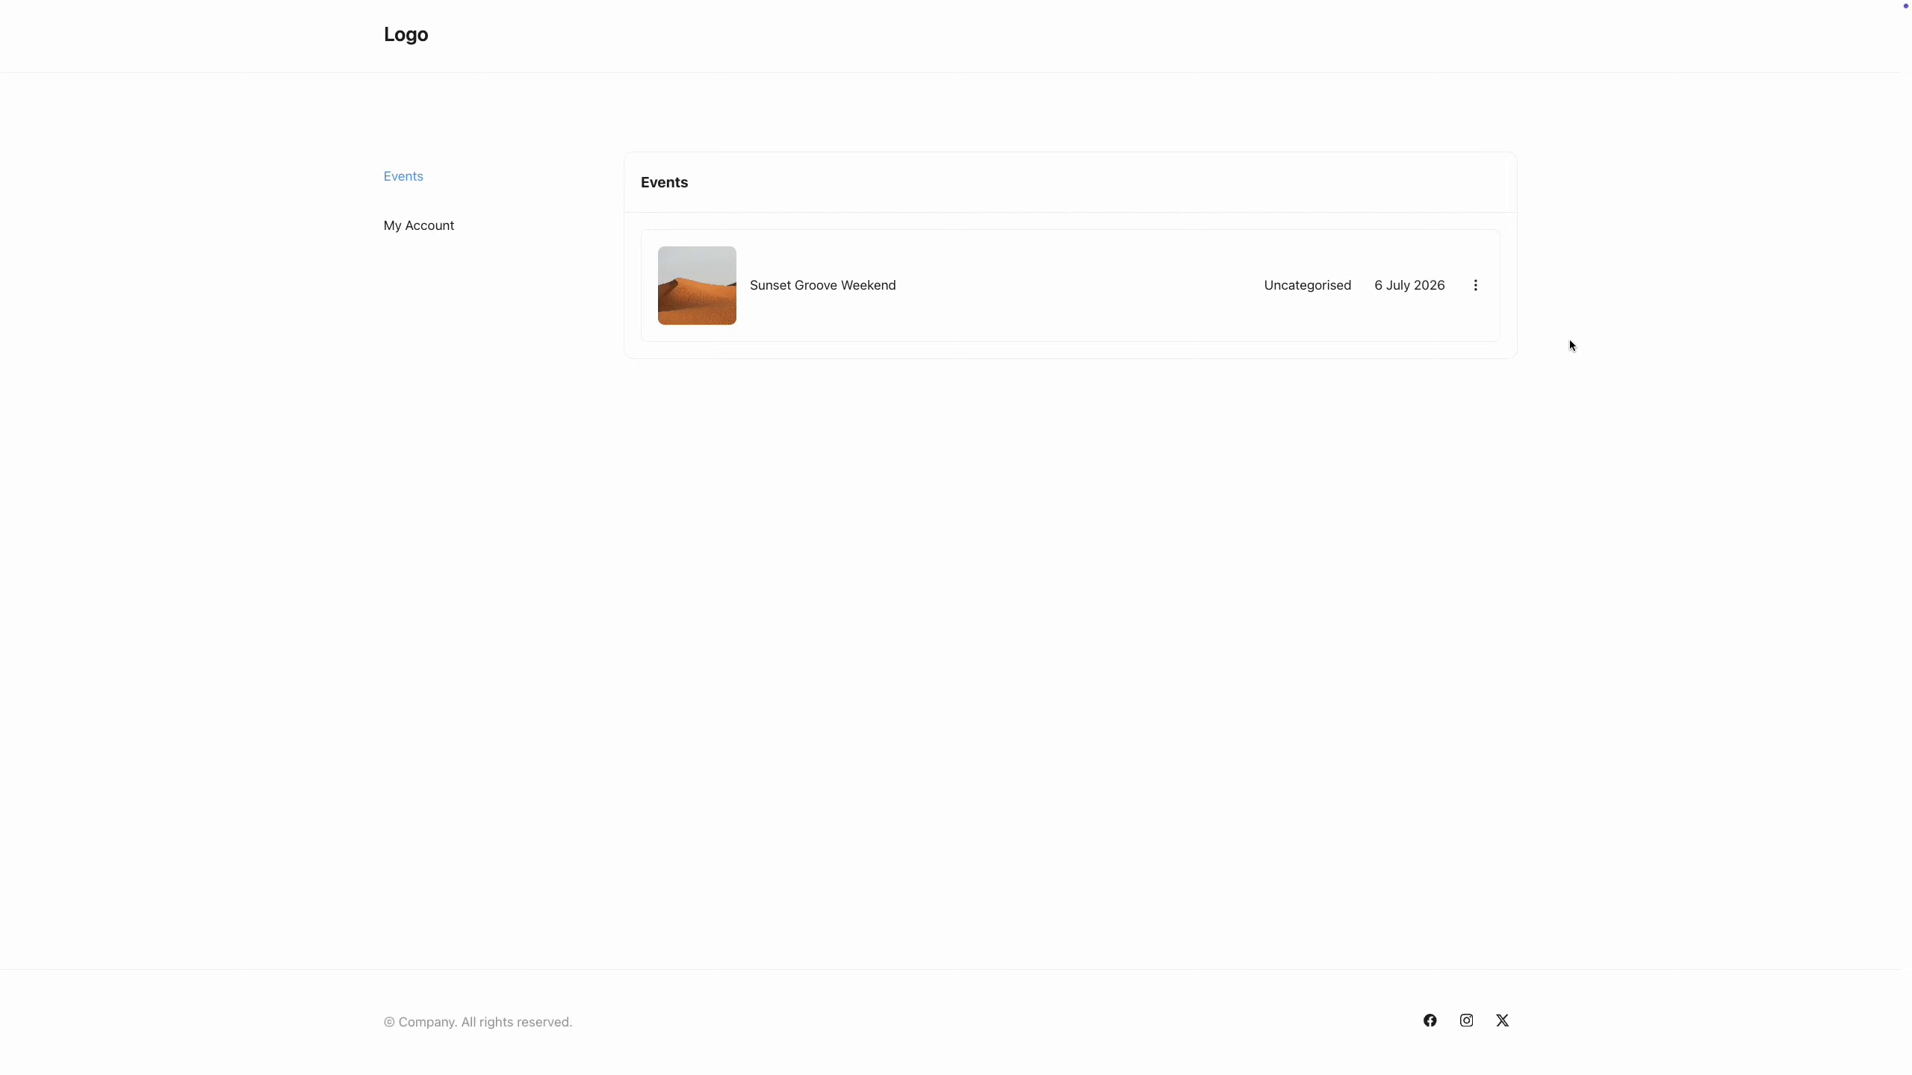
Start deleting the Sunset Groove Weekend event, then cancel to keep it.
click(1476, 289)
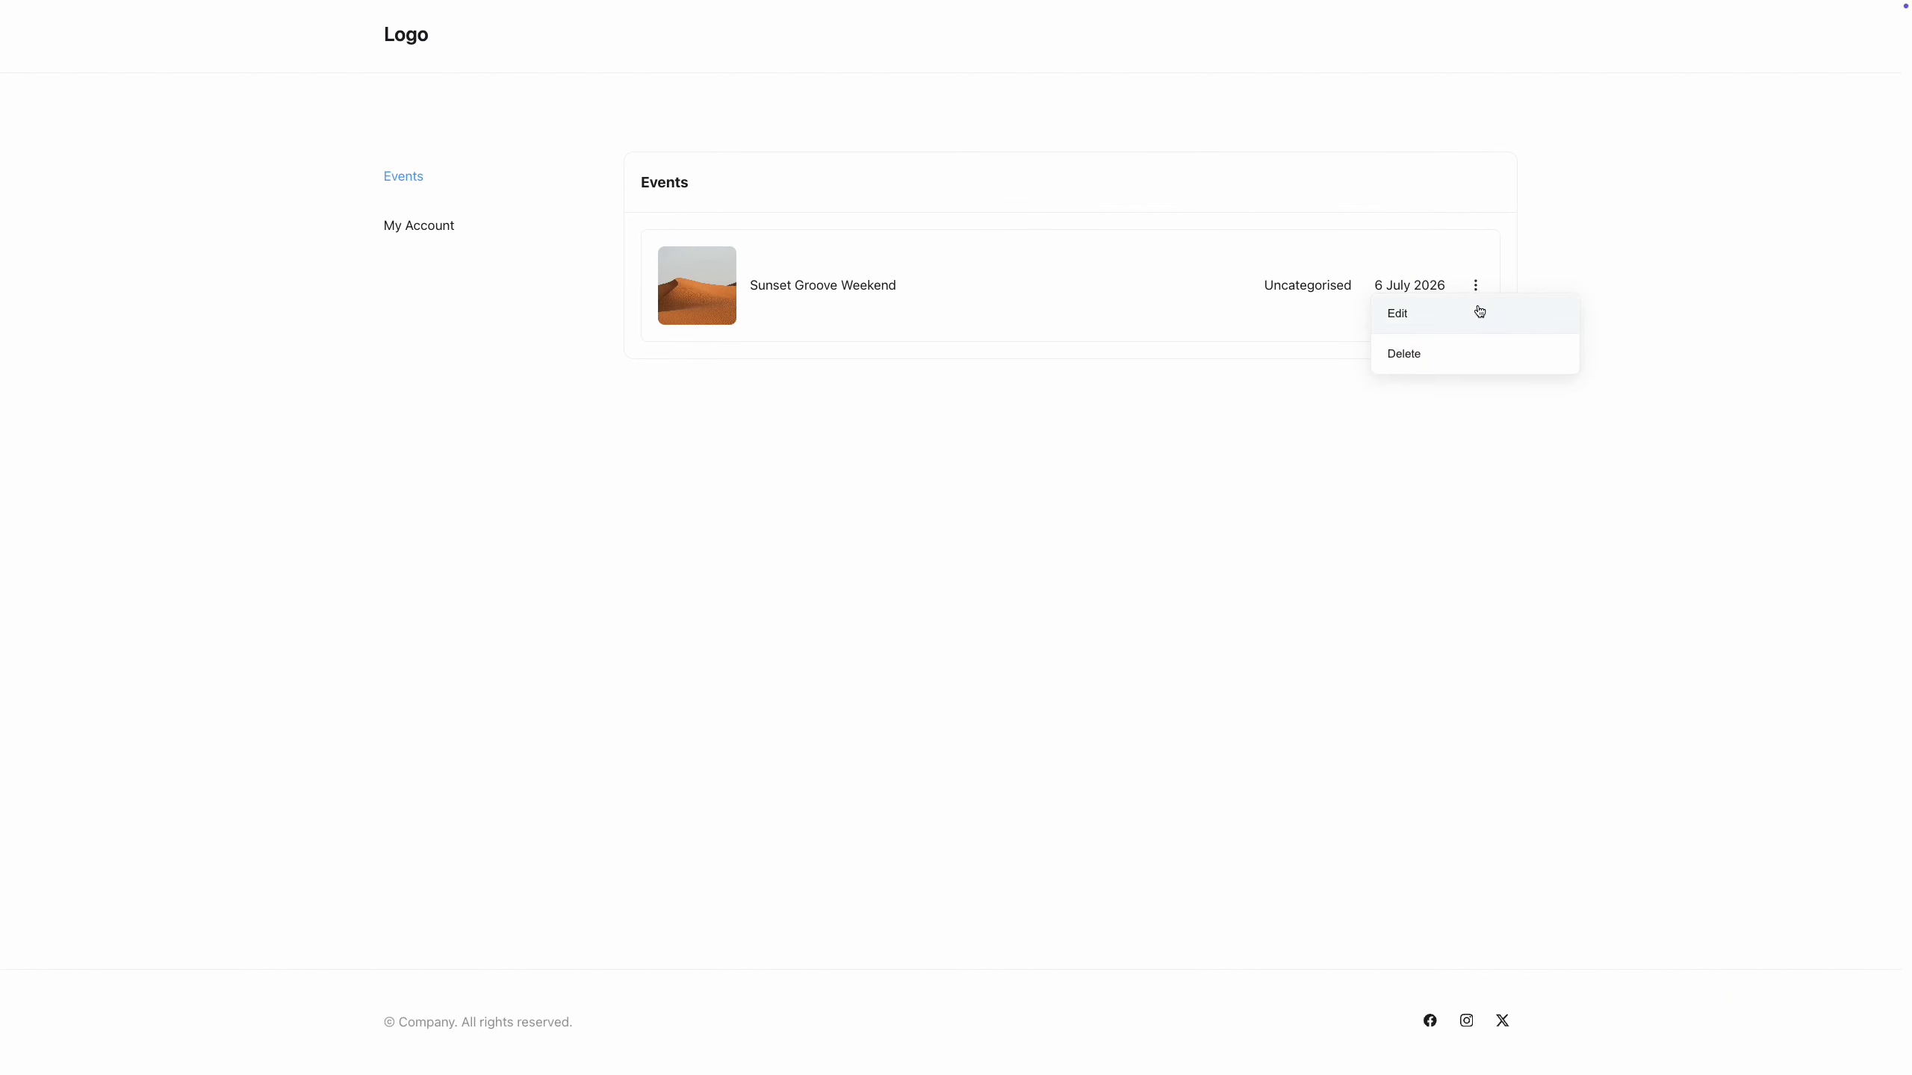
click(1477, 354)
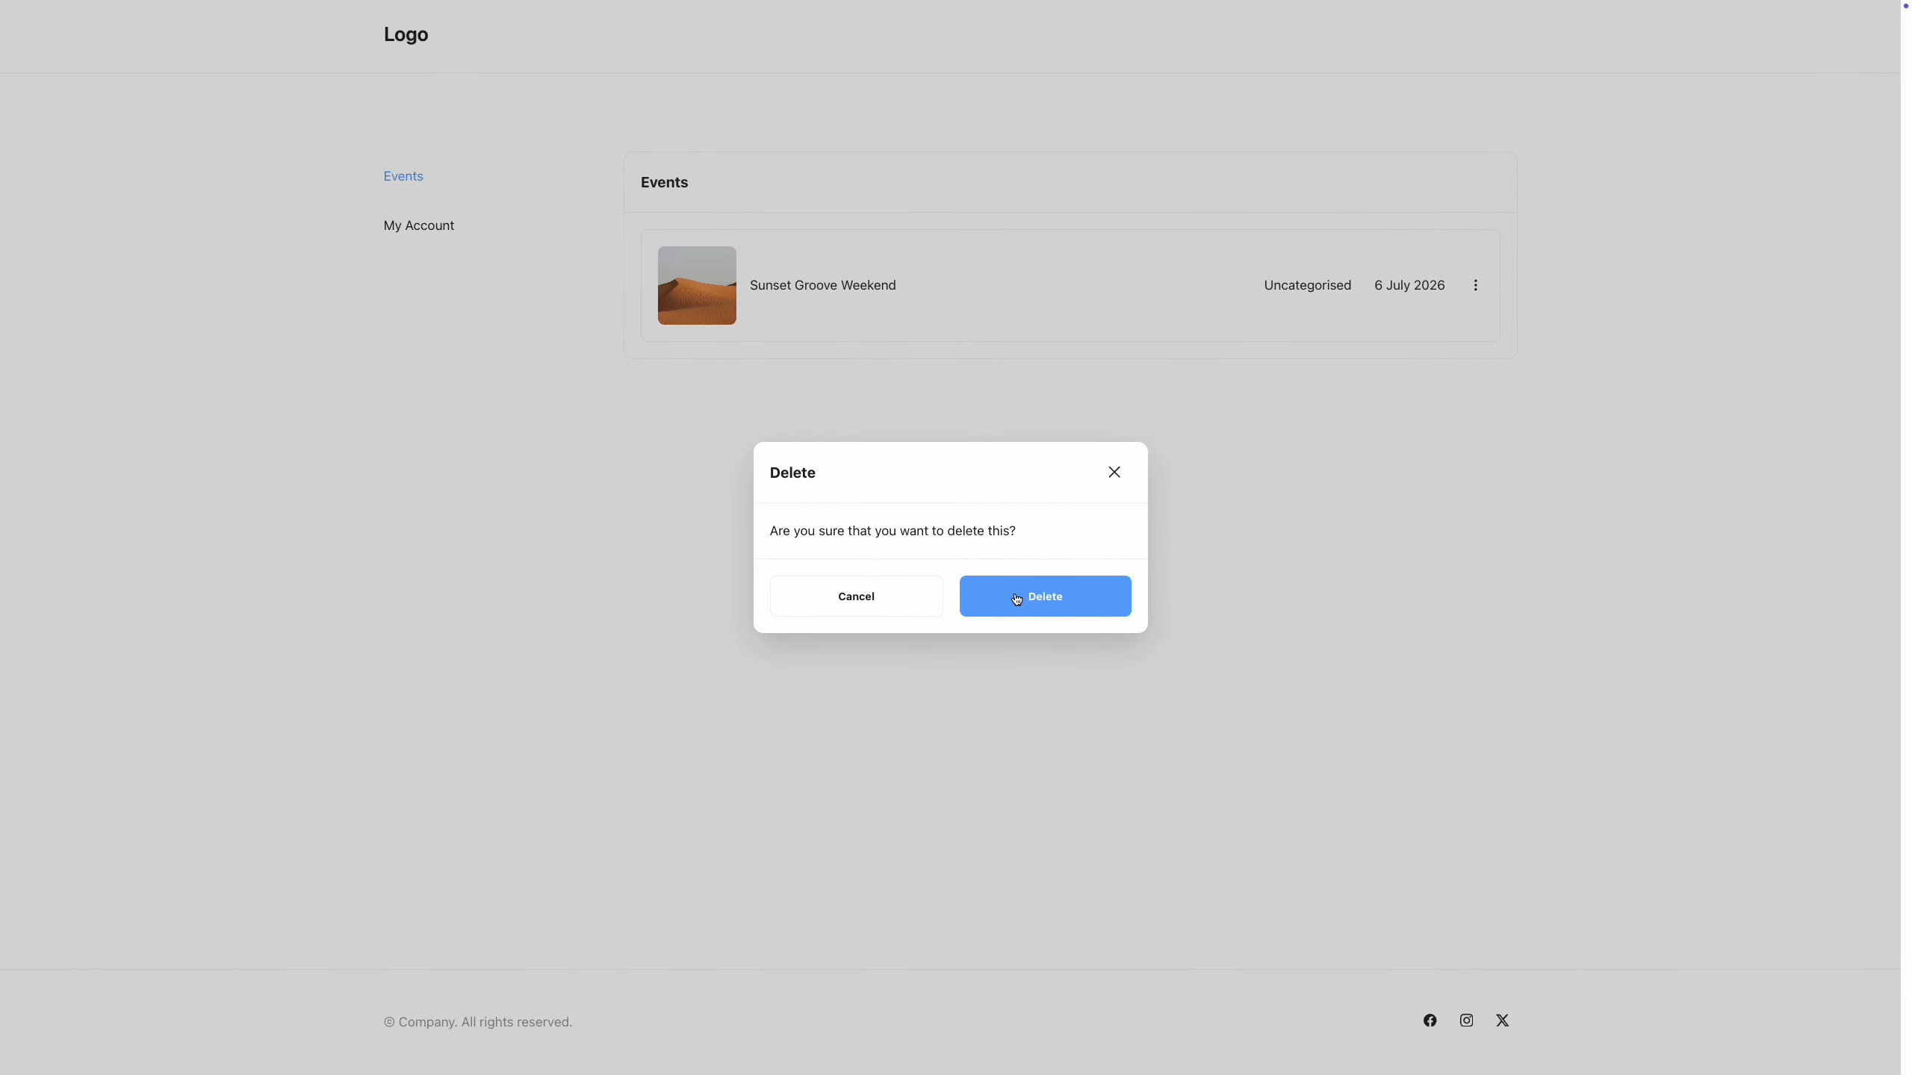
click(884, 606)
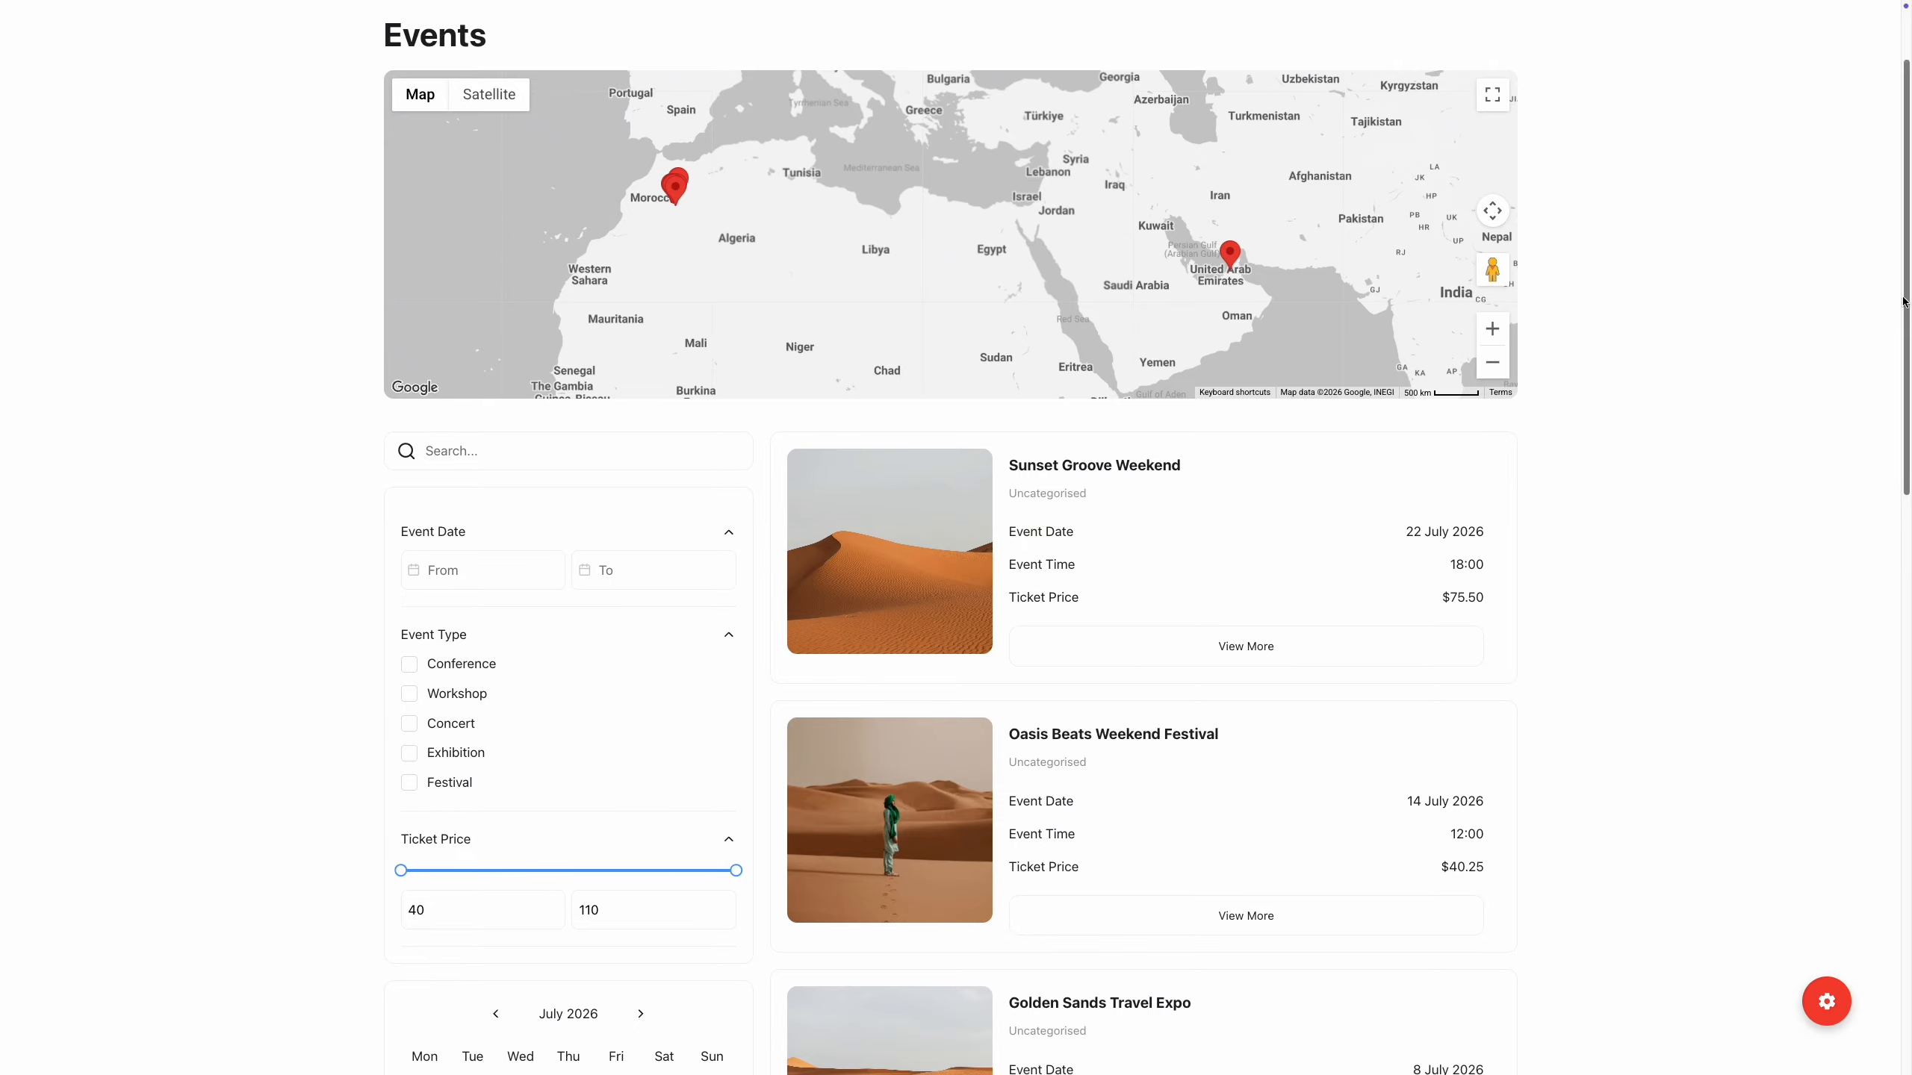
mouse_move(1907, 294)
mouse_down()
mouse_move(1908, 722)
mouse_move(1910, 294)
mouse_up()
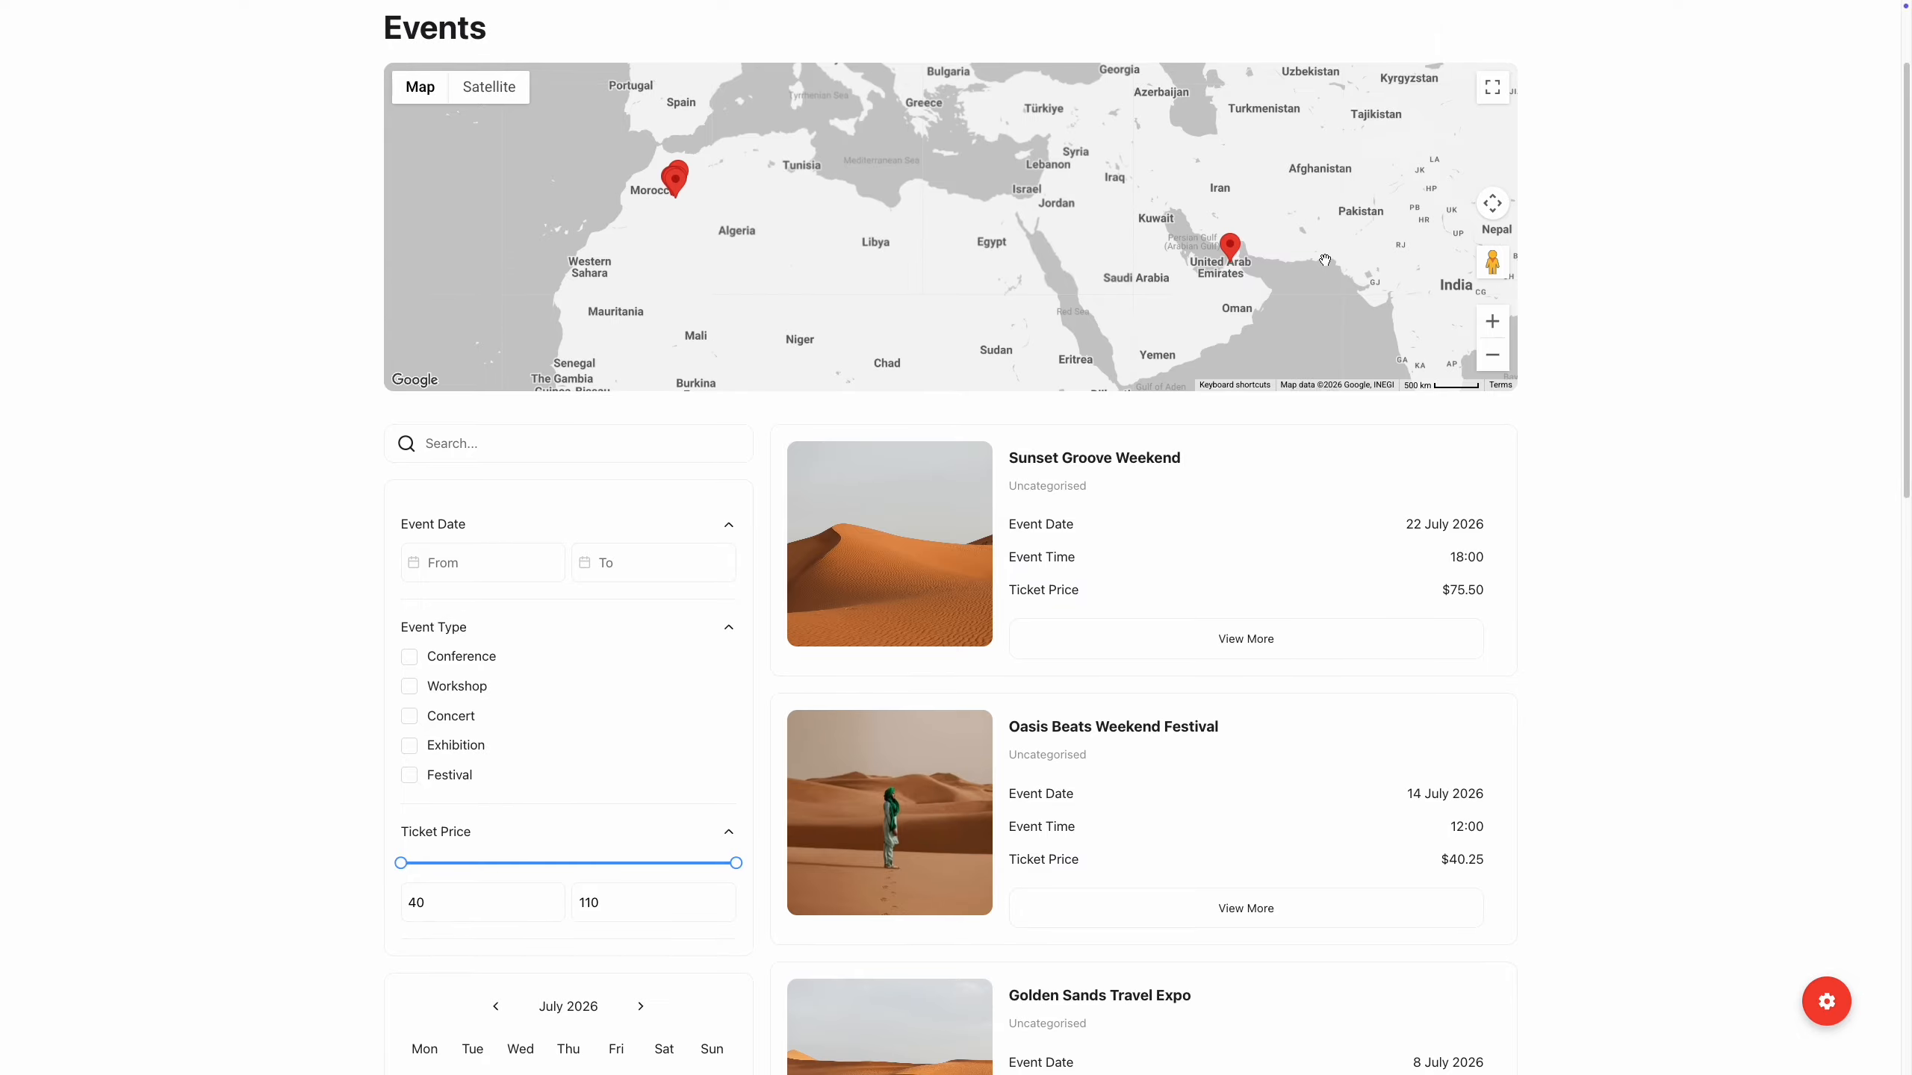
click(1235, 253)
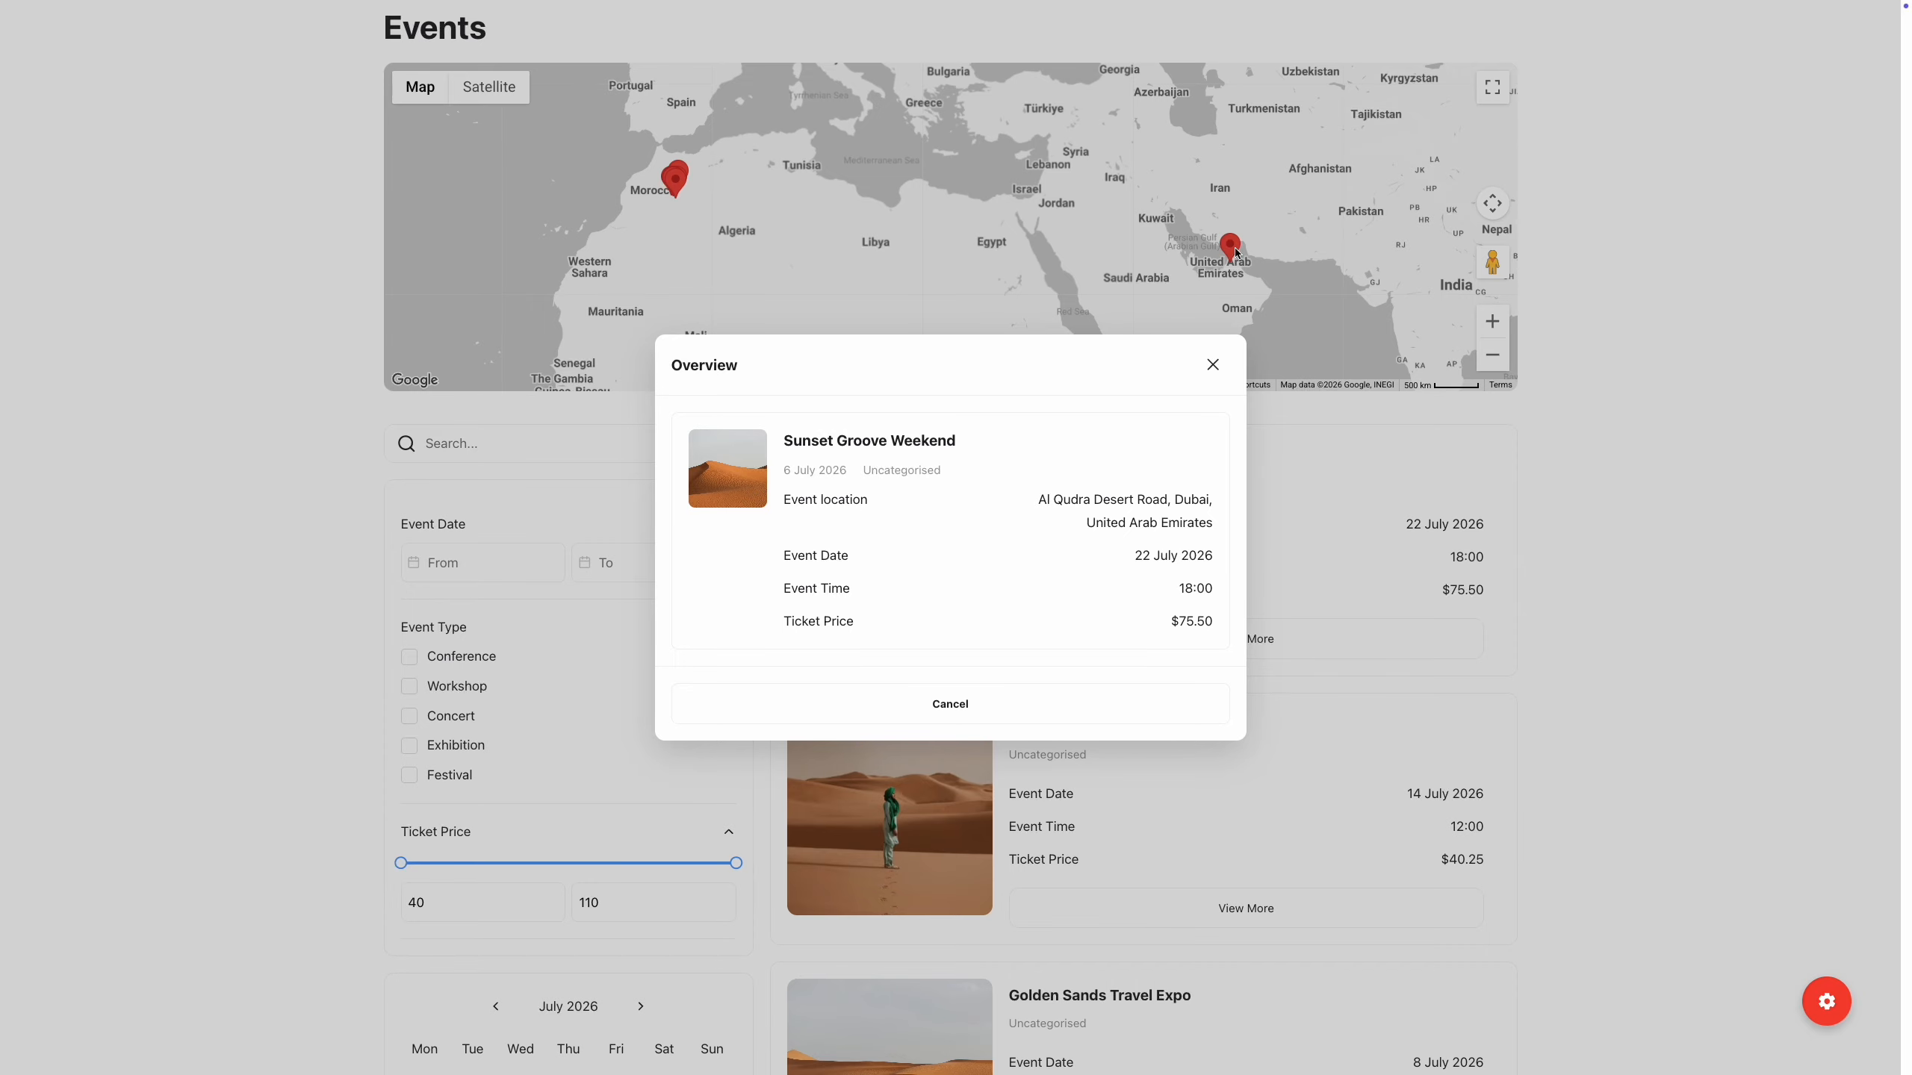
click(1340, 408)
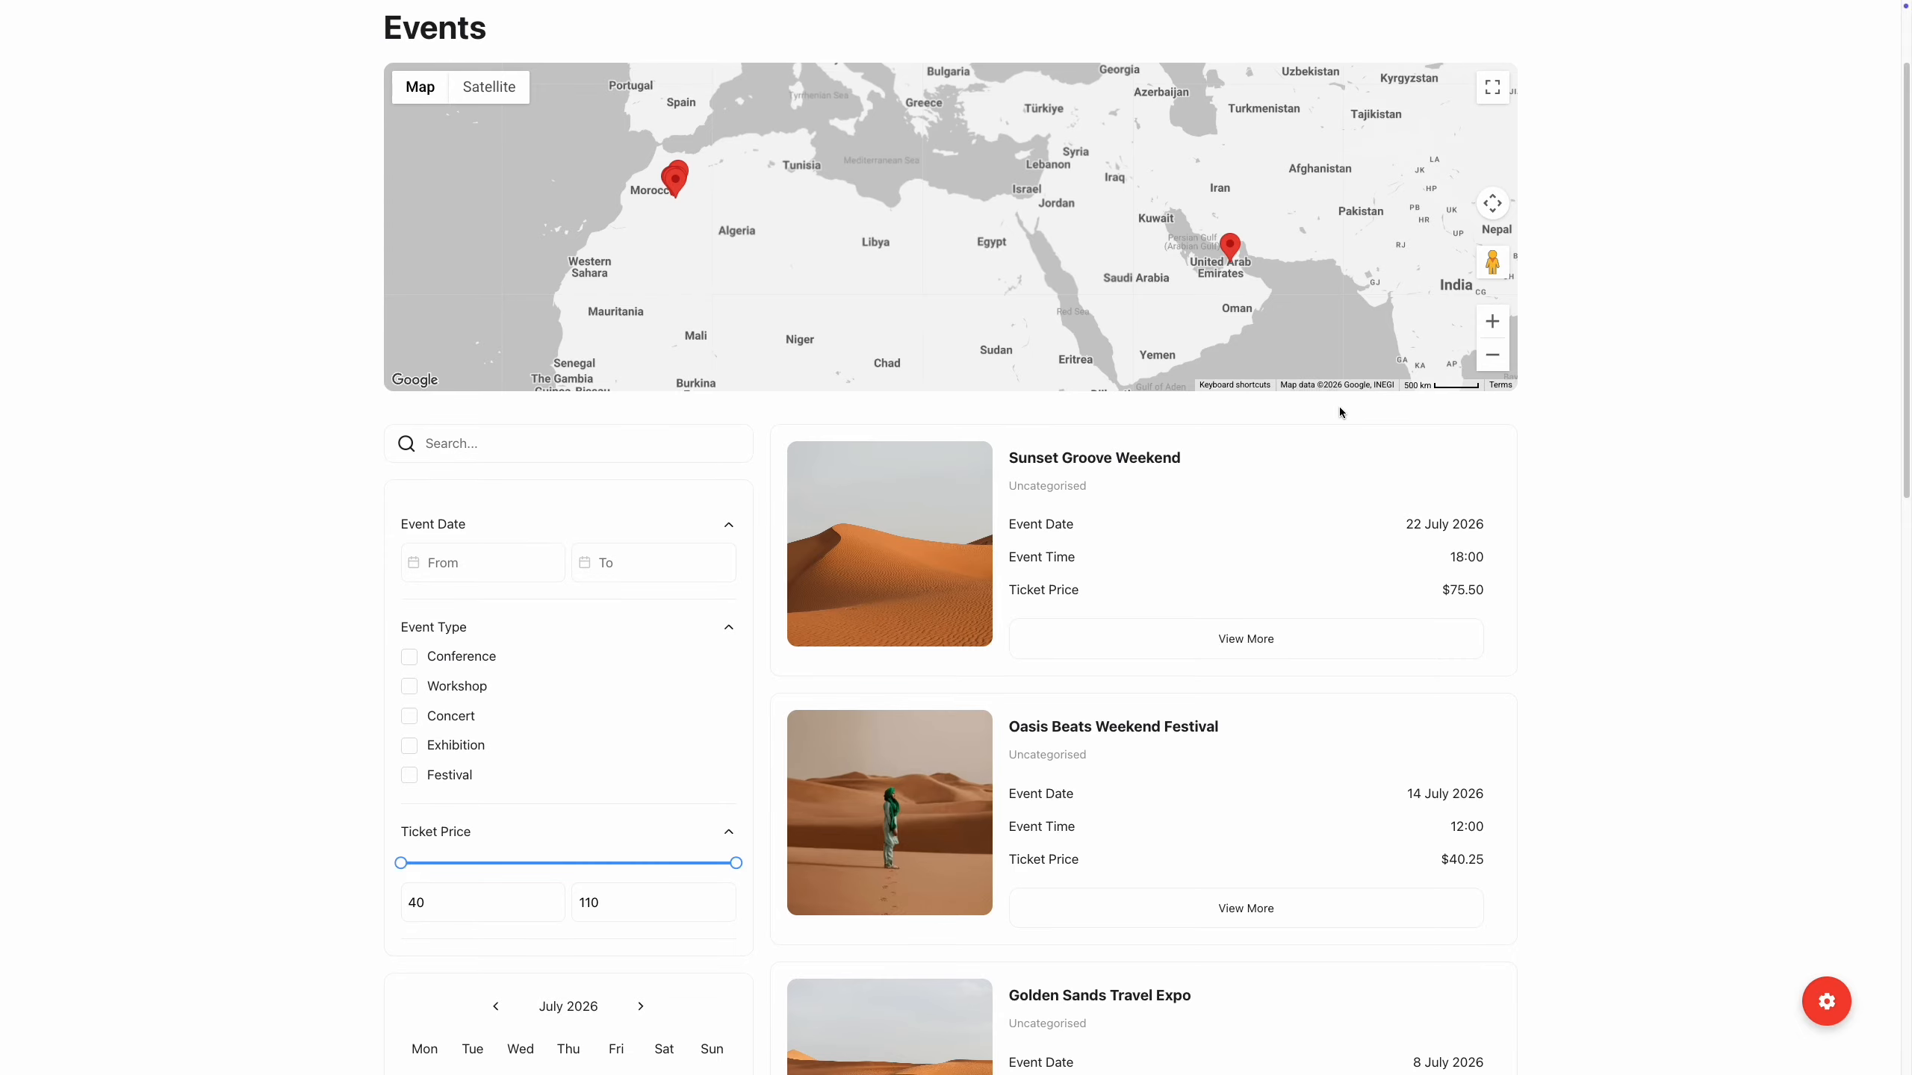